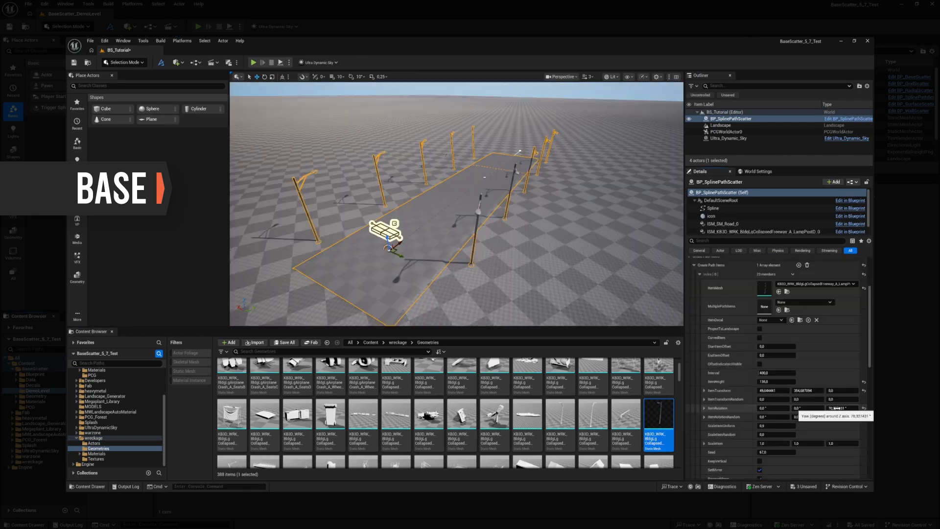
Step: Turn the lamp posts along the road to 180° yaw with an adjusted Y offset, and stretch the path by its spline point
{"action": "mouse_move", "coordinate": [837, 408]}
{"action": "left_mouse_down"}
{"action": "mouse_move", "coordinate": [862, 408]}
{"action": "mouse_move", "coordinate": [847, 408]}
{"action": "left_mouse_up"}
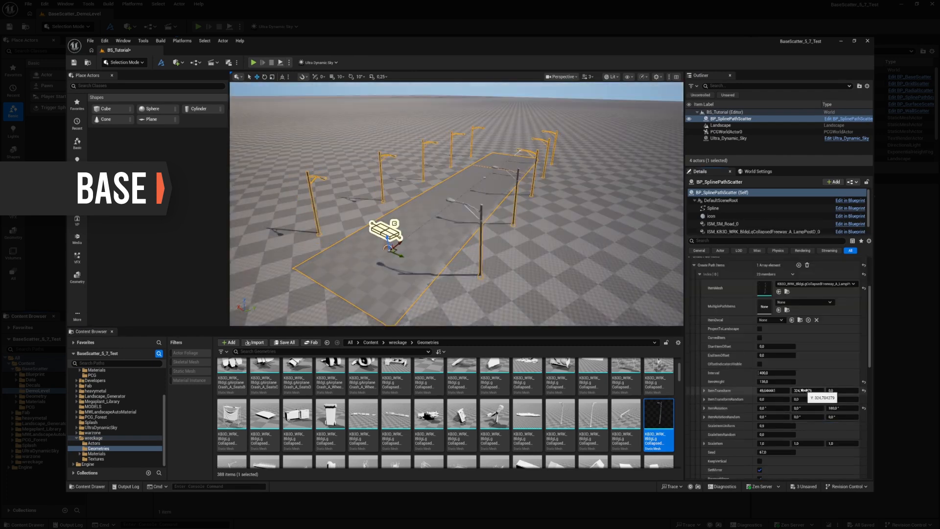
{"action": "left_click_drag", "start_coordinate": [804, 390], "coordinate": [811, 390]}
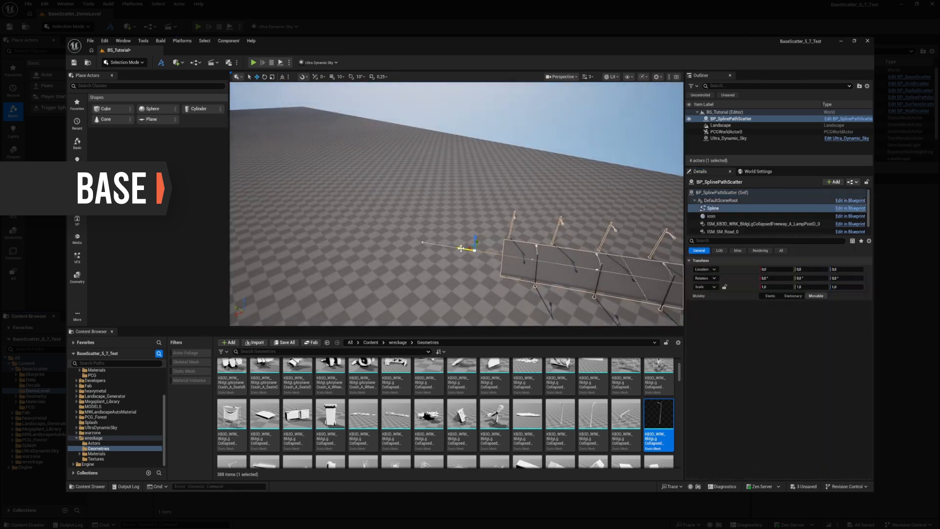
{"action": "left_click_drag", "start_coordinate": [461, 248], "coordinate": [326, 229]}
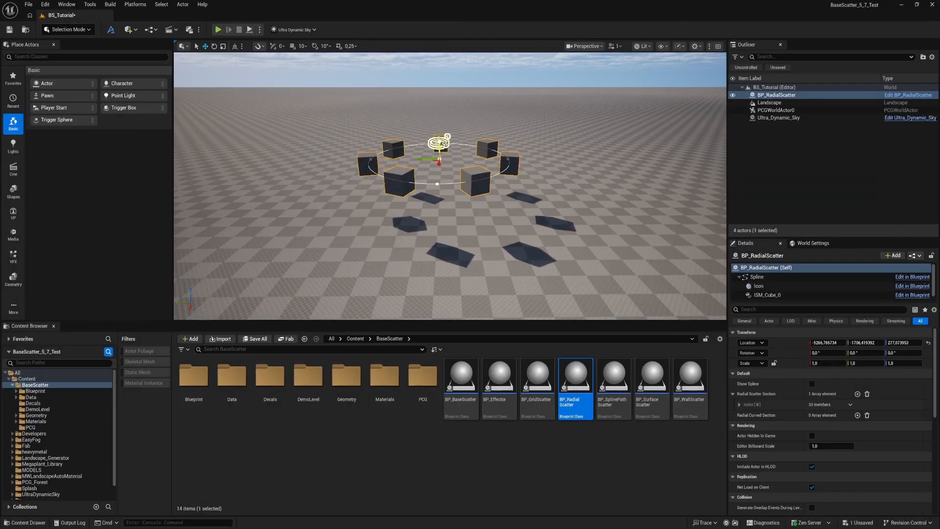
Step: Adjust the radial scatter's ring layout, raising its RingValue to 13
{"action": "left_click_drag", "start_coordinate": [813, 428], "coordinate": [828, 465]}
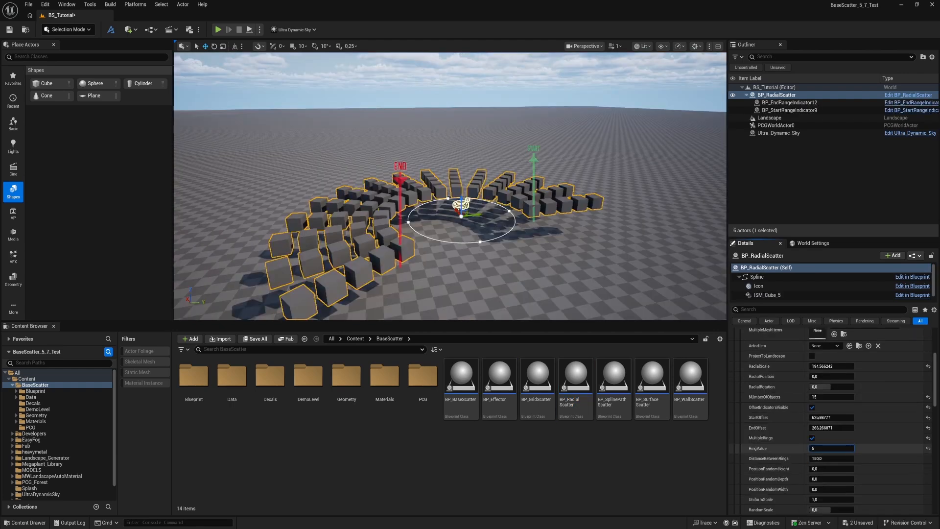
{"action": "left_click_drag", "start_coordinate": [828, 448], "coordinate": [843, 448]}
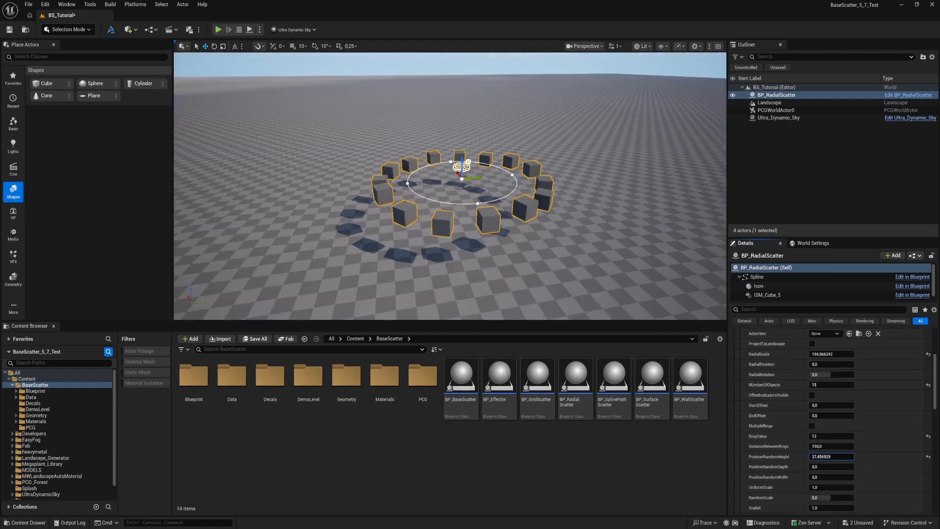
Step: Set the radial scatter's PositionRandomDepth to about 68 and enable MultipleRings
{"action": "left_click_drag", "start_coordinate": [820, 467], "coordinate": [833, 480]}
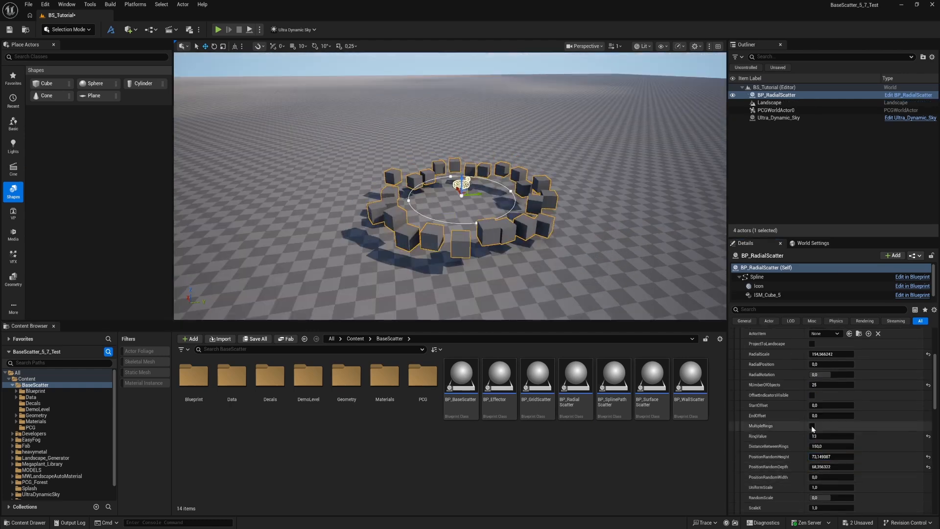
{"action": "left_click", "coordinate": [812, 426]}
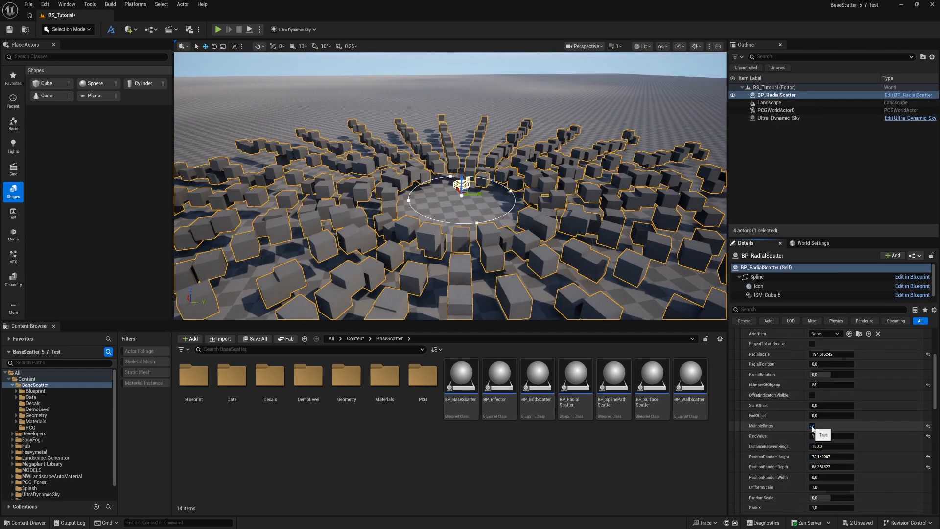
{"action": "key", "text": "s"}
{"action": "right_click_drag", "start_coordinate": [529, 247], "coordinate": [514, 248]}
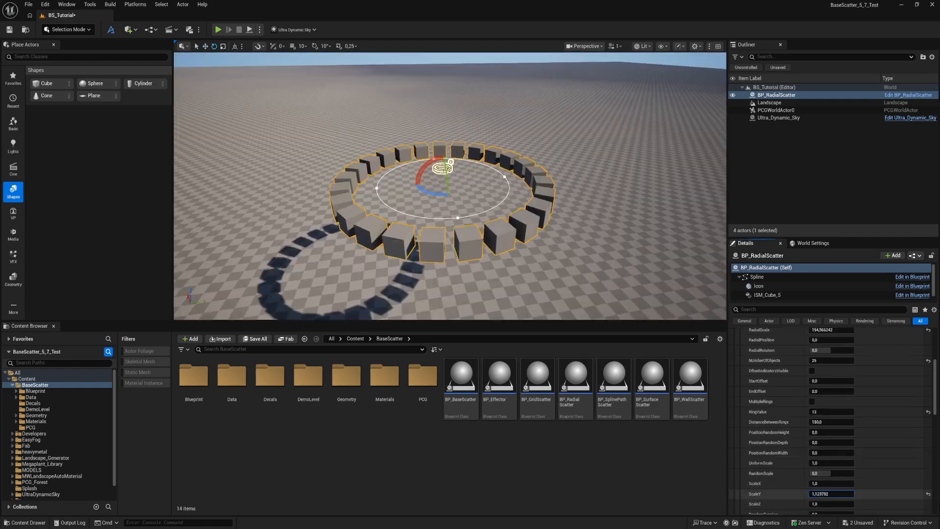
Step: Increase the ScaleY value of the cubes in the radial scatter's single ring
{"action": "left_click_drag", "start_coordinate": [817, 494], "coordinate": [823, 494]}
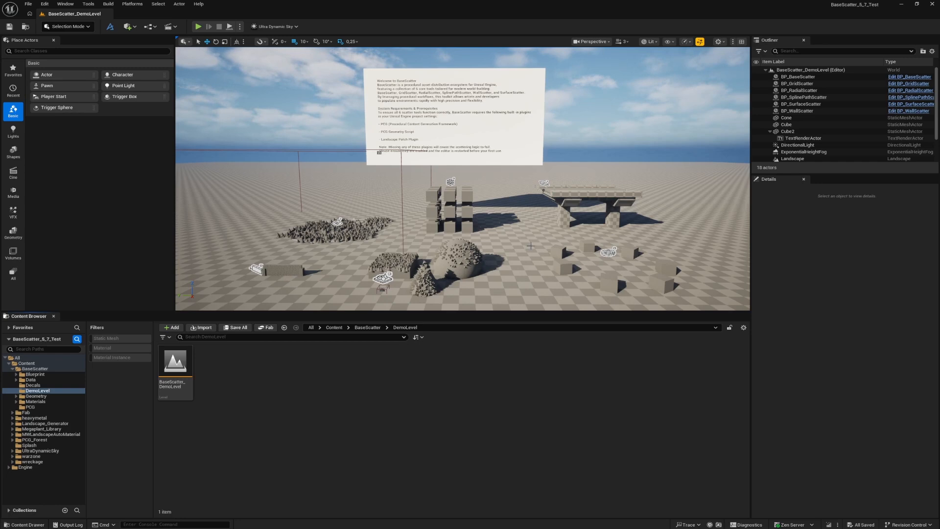
Step: Search the project's plugins for "pcg" and "patch" to check which required plugins are enabled
{"action": "left_click", "coordinate": [44, 4]}
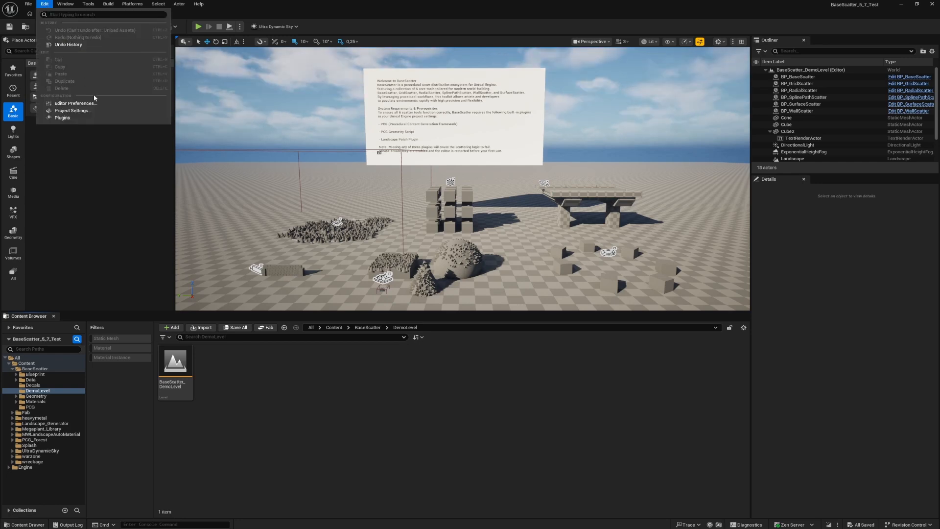
{"action": "left_click", "coordinate": [84, 121]}
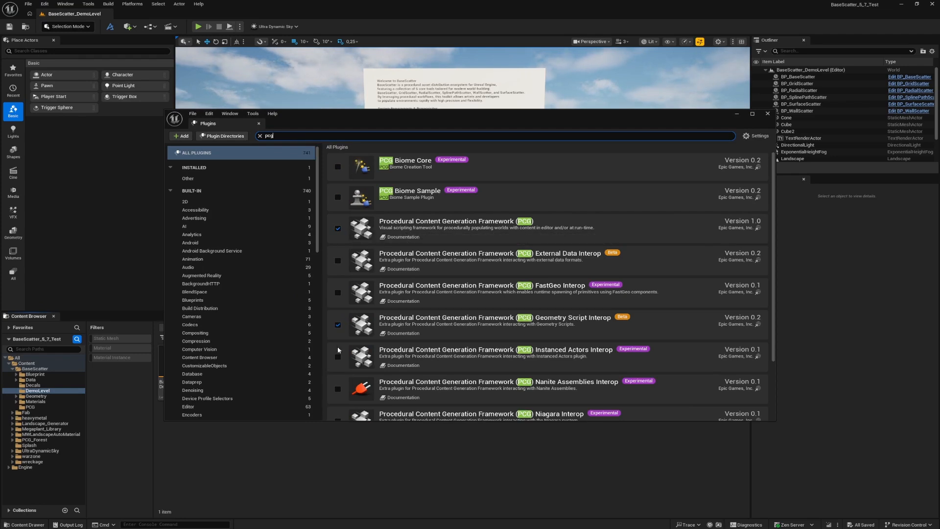
{"action": "key", "text": "BackSpace"}
{"action": "key", "text": "BackSpace"}
{"action": "key", "text": "BackSpace"}
{"action": "type", "text": "patch"}
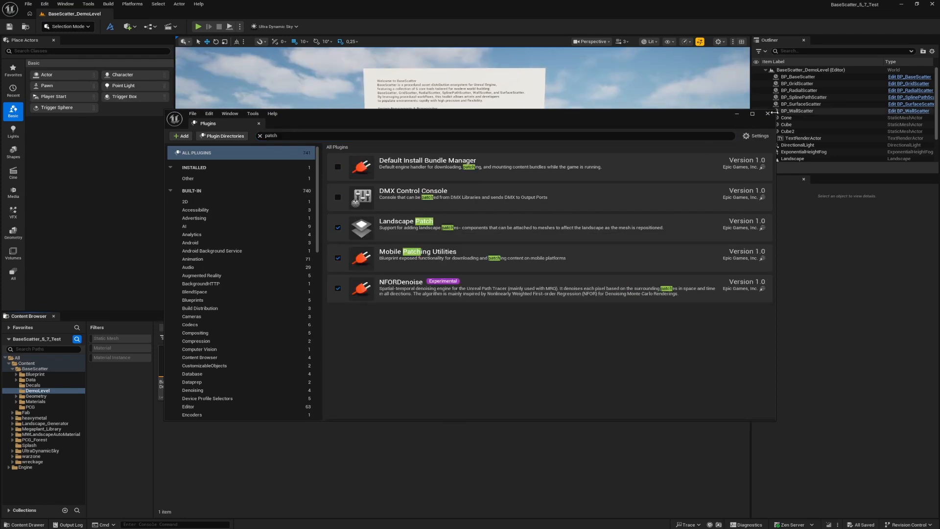
{"action": "left_click", "coordinate": [768, 113]}
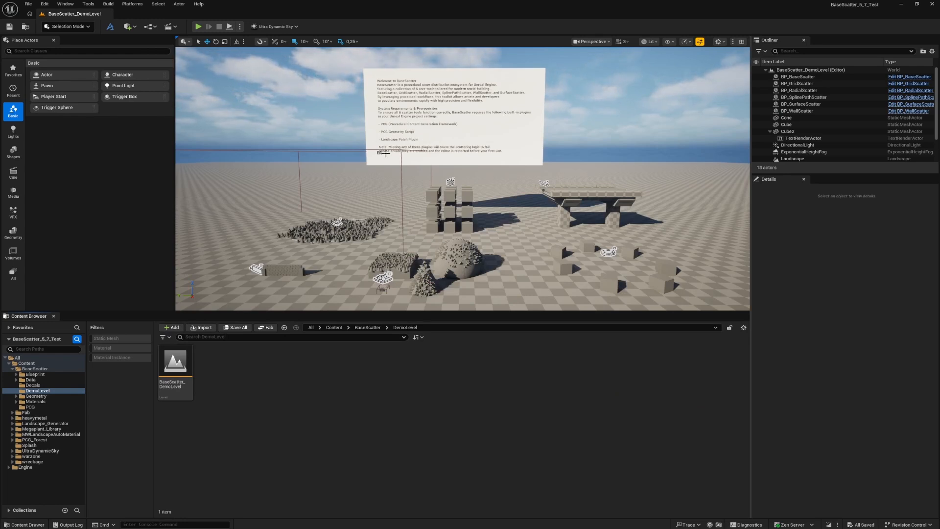
Step: Open the BS_Tutorial level from the recently used levels
{"action": "left_click", "coordinate": [28, 4]}
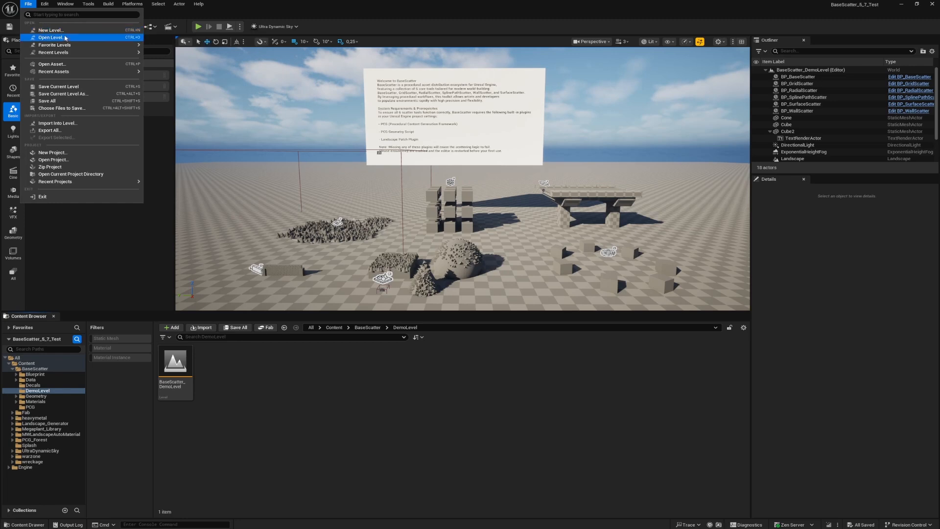
{"action": "mouse_move", "coordinate": [139, 55]}
{"action": "left_click", "coordinate": [167, 62]}
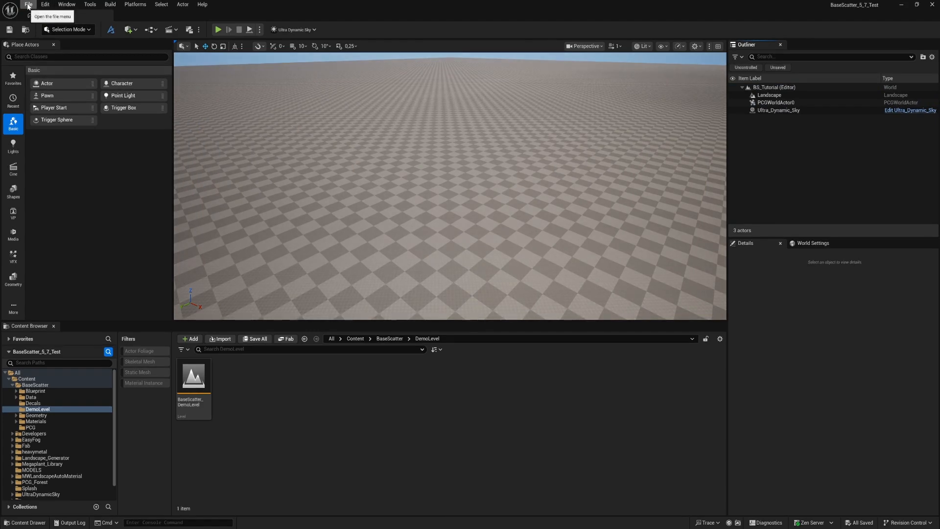
Step: Examine the level's basic actors by selecting the Landscape and Ultra_Dynamic_Sky
{"action": "right_click_drag", "start_coordinate": [500, 223], "coordinate": [508, 210]}
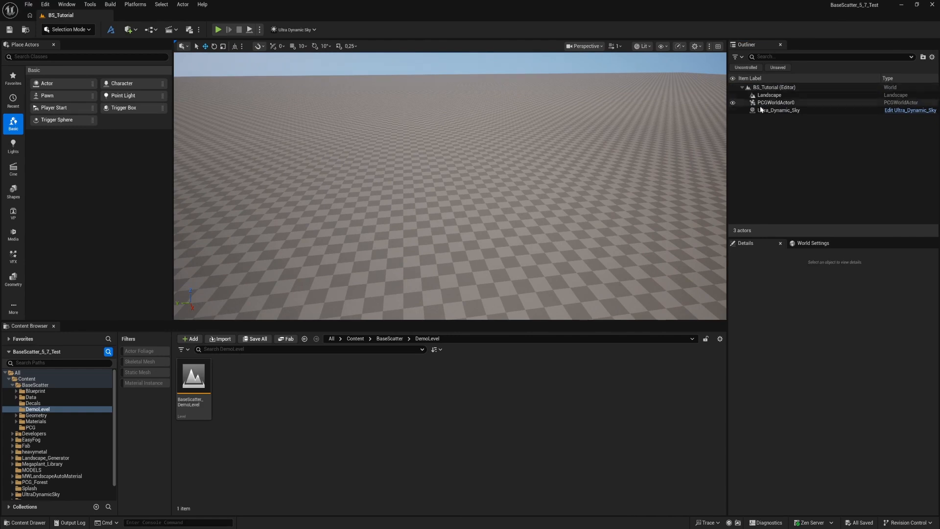
{"action": "left_click", "coordinate": [778, 110]}
{"action": "left_click", "coordinate": [770, 95]}
{"action": "left_click", "coordinate": [773, 111]}
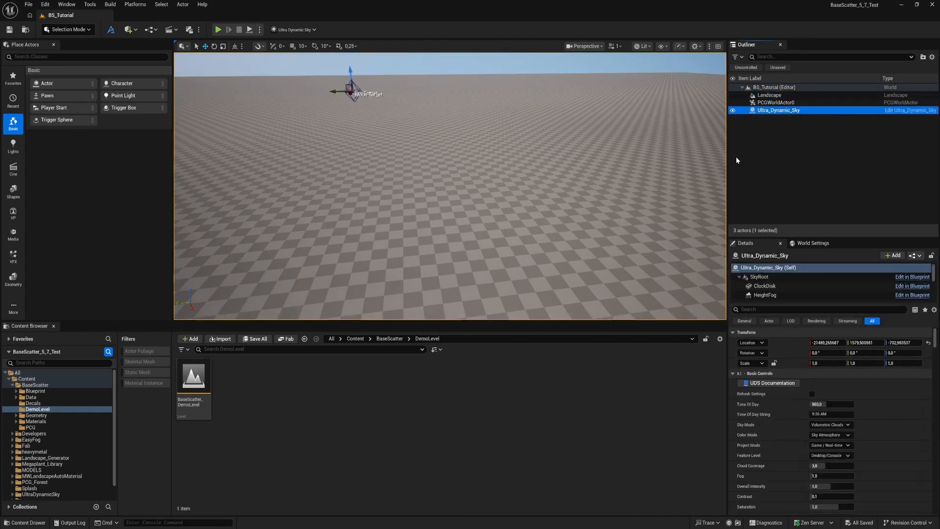
{"action": "left_click", "coordinate": [306, 414]}
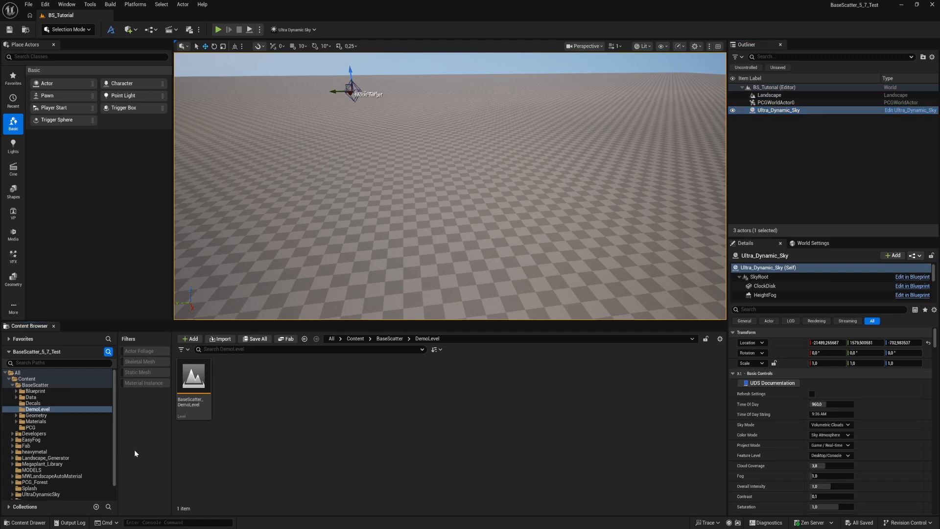
Step: Place BP_RadialScatter from the BaseScatter folder in the level and raise it to a Z location of about 277
{"action": "left_click", "coordinate": [15, 385]}
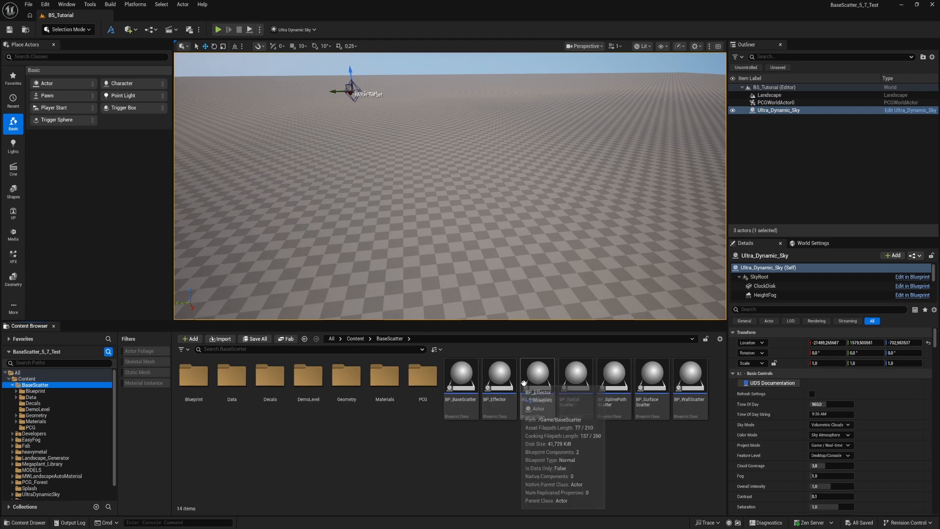
{"action": "left_click", "coordinate": [583, 402]}
{"action": "left_click_drag", "start_coordinate": [578, 382], "coordinate": [428, 191]}
{"action": "right_click_drag", "start_coordinate": [428, 191], "coordinate": [457, 214]}
{"action": "key", "text": "w"}
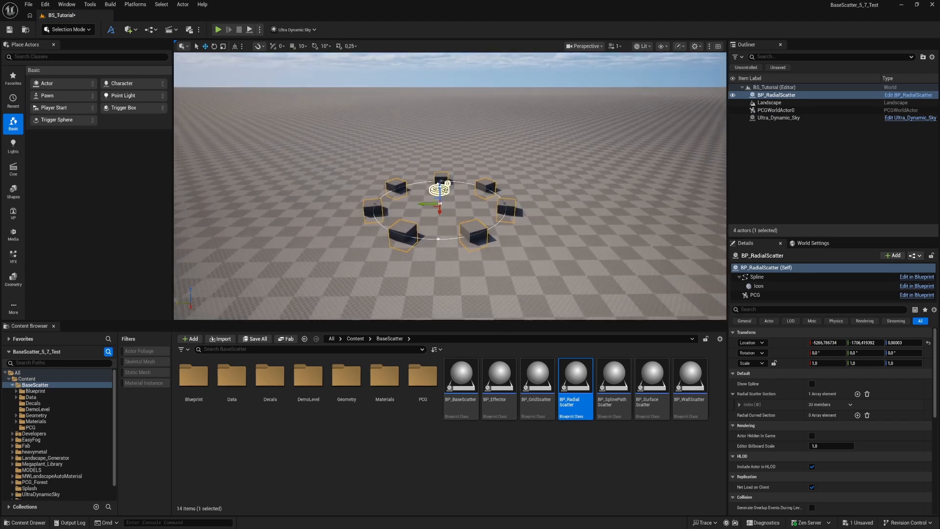
{"action": "left_click_drag", "start_coordinate": [441, 188], "coordinate": [441, 144]}
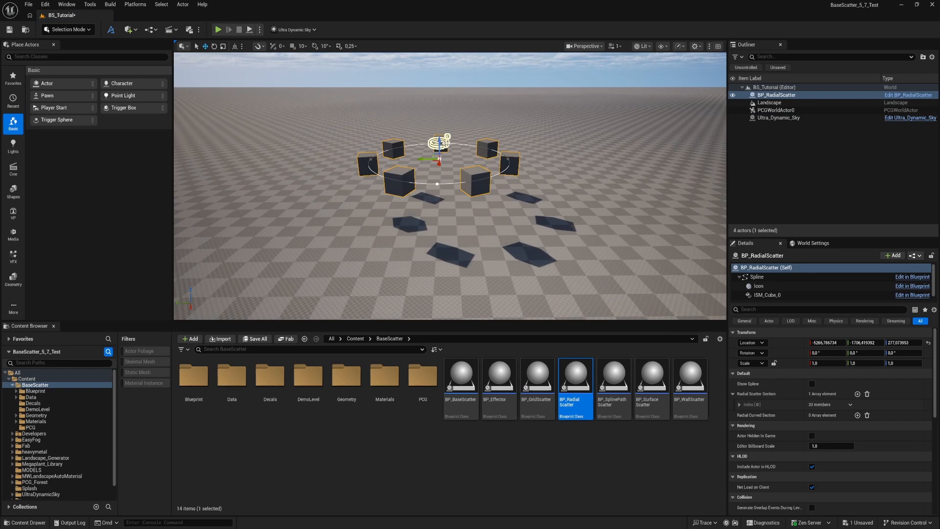
Step: Try rotating the whole radial scatter freely so its ring of cubes tilts
{"action": "key", "text": "e"}
{"action": "left_click_drag", "start_coordinate": [458, 135], "coordinate": [418, 116]}
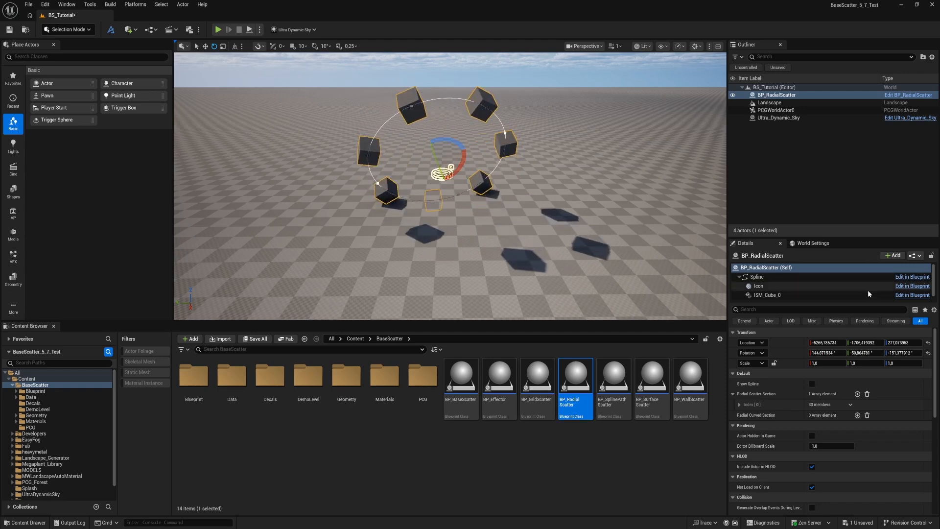
Step: Set the radial scatter's rotation to 0 on all three axes
{"action": "type", "text": "0"}
{"action": "key", "text": "Tab"}
{"action": "type", "text": "0"}
{"action": "key", "text": "Tab"}
{"action": "type", "text": "0"}
{"action": "key", "text": "Return"}
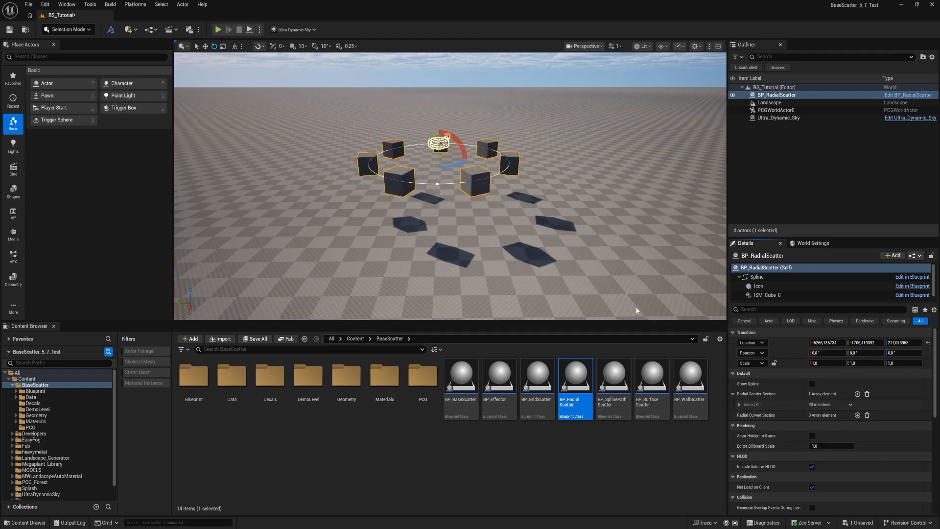
Step: Empty the Radial Scatter Section array and add a new element to it
{"action": "left_click", "coordinate": [868, 394]}
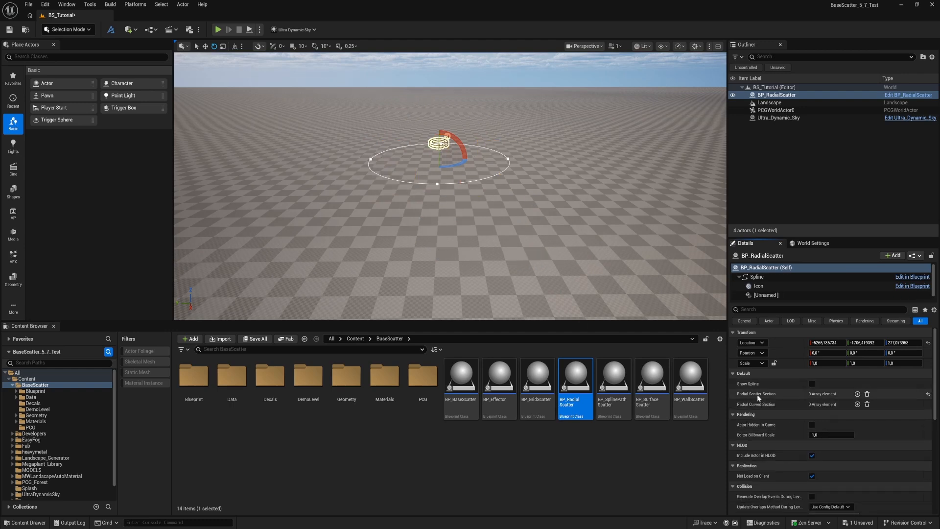
{"action": "left_click", "coordinate": [857, 394]}
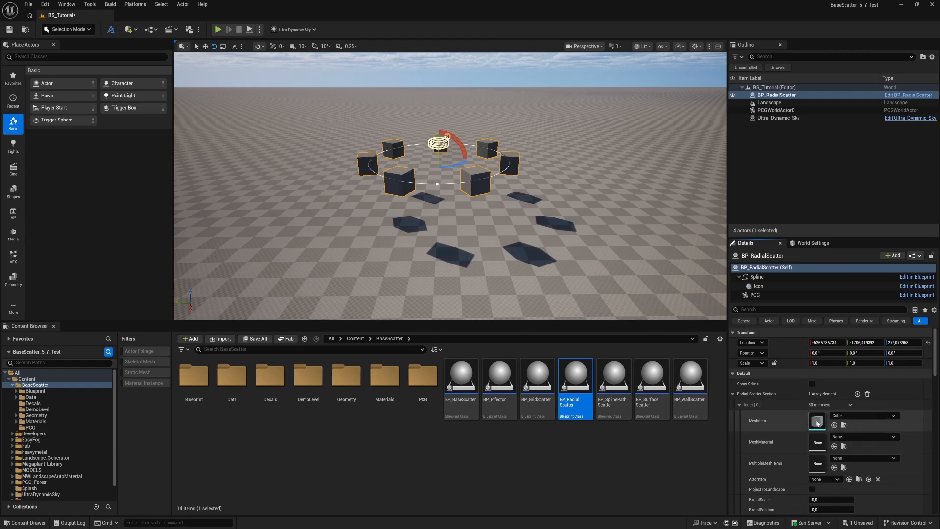
Step: Assign the Cylinder shape as the section's MeshItem and rotate the scatter to about 47° around Z
{"action": "left_click", "coordinate": [13, 192]}
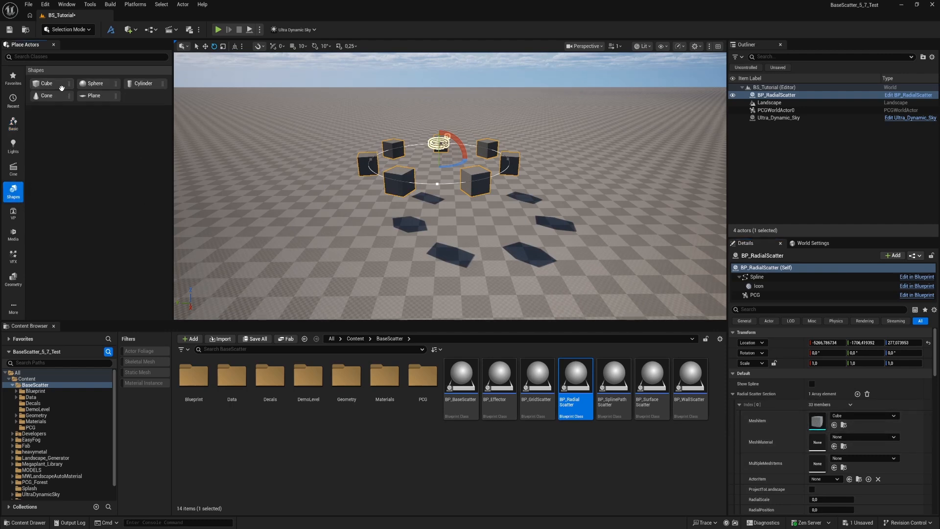
{"action": "left_click_drag", "start_coordinate": [200, 115], "coordinate": [817, 421]}
{"action": "left_click_drag", "start_coordinate": [454, 165], "coordinate": [490, 162]}
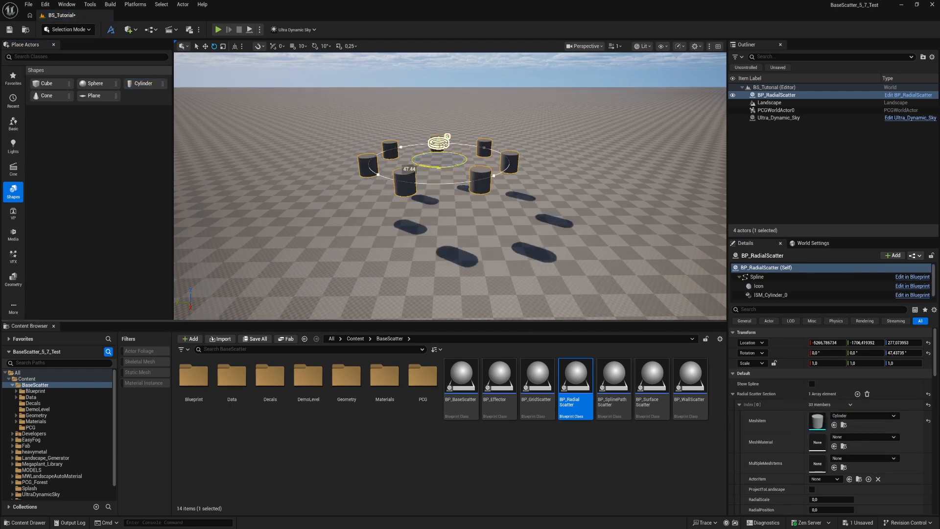
Step: Replace the section's MeshItem with the Cone shape and rotate the scatter further to about 66° around Z
{"action": "left_click_drag", "start_coordinate": [43, 98], "coordinate": [819, 422]}
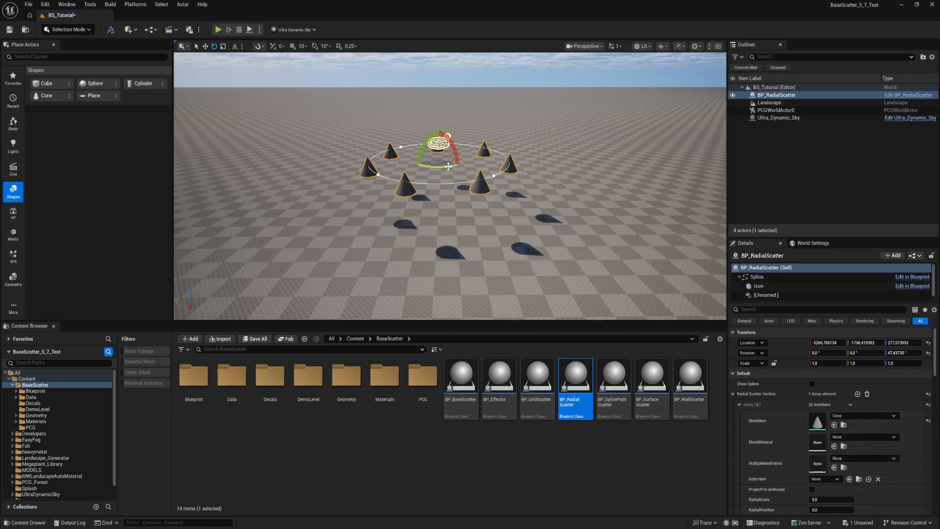
{"action": "left_click_drag", "start_coordinate": [449, 168], "coordinate": [466, 165]}
Step: Try AnimSharingBlue, AnimSharingGreen and AnimSharingRed in turn as the MeshMaterial of the cones
{"action": "left_click", "coordinate": [853, 437]}
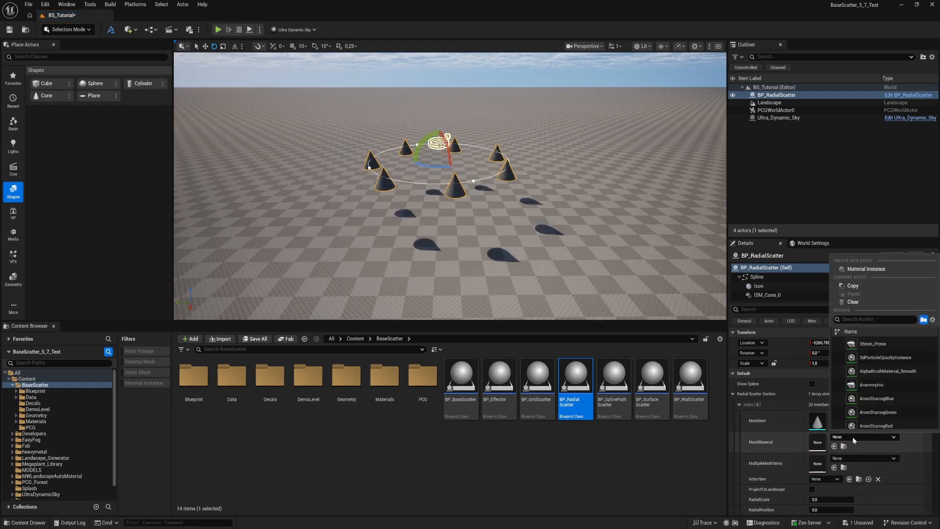
{"action": "left_click", "coordinate": [874, 404]}
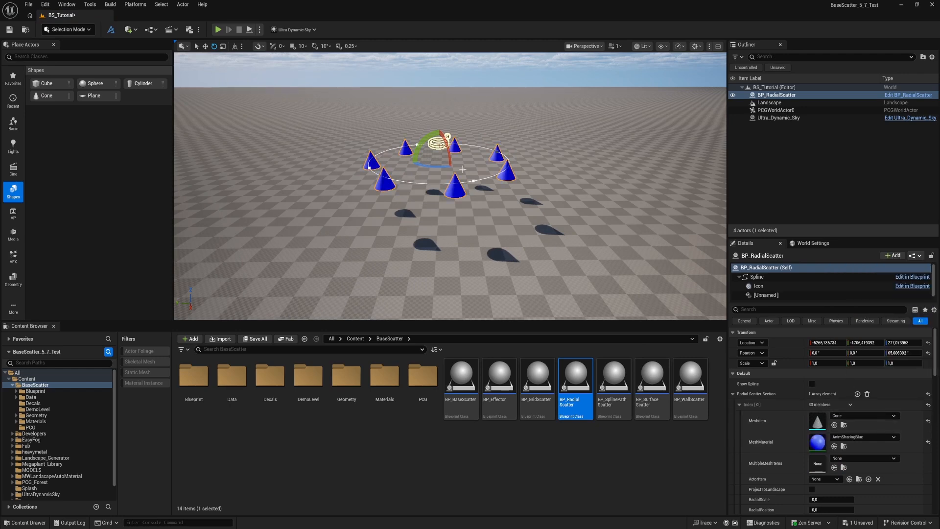
{"action": "left_click", "coordinate": [884, 437]}
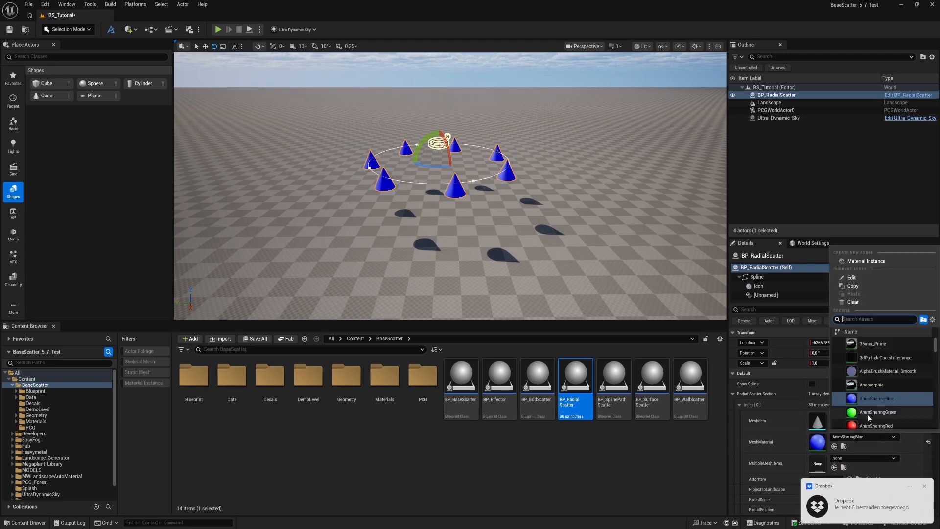
{"action": "left_click", "coordinate": [870, 413]}
{"action": "left_click", "coordinate": [924, 487]}
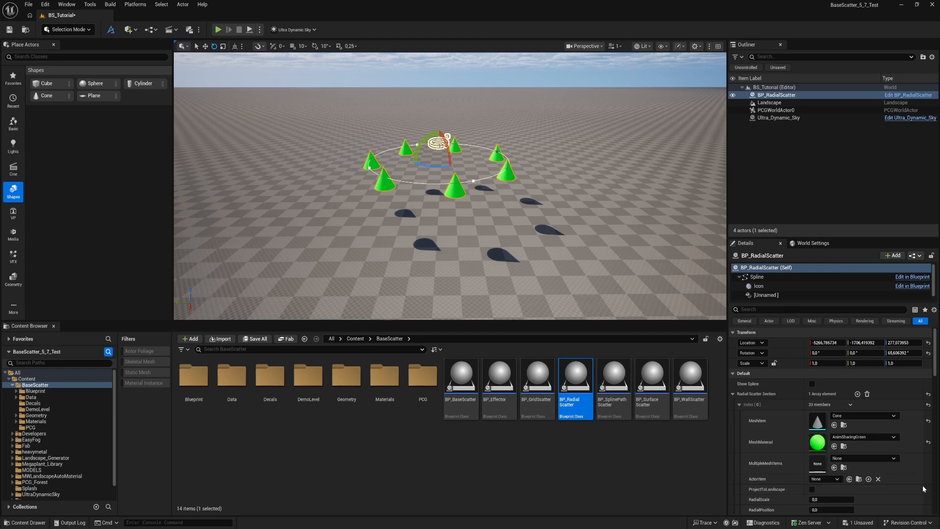
{"action": "left_click", "coordinate": [865, 437]}
{"action": "left_click", "coordinate": [874, 425]}
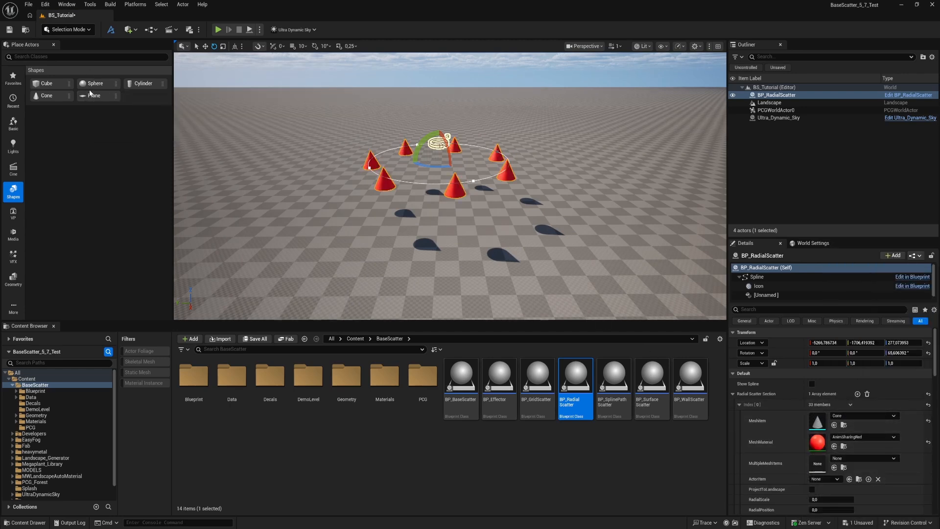
Step: Reset the section's MeshMaterial to none and clear its MeshItem
{"action": "left_click", "coordinate": [930, 444]}
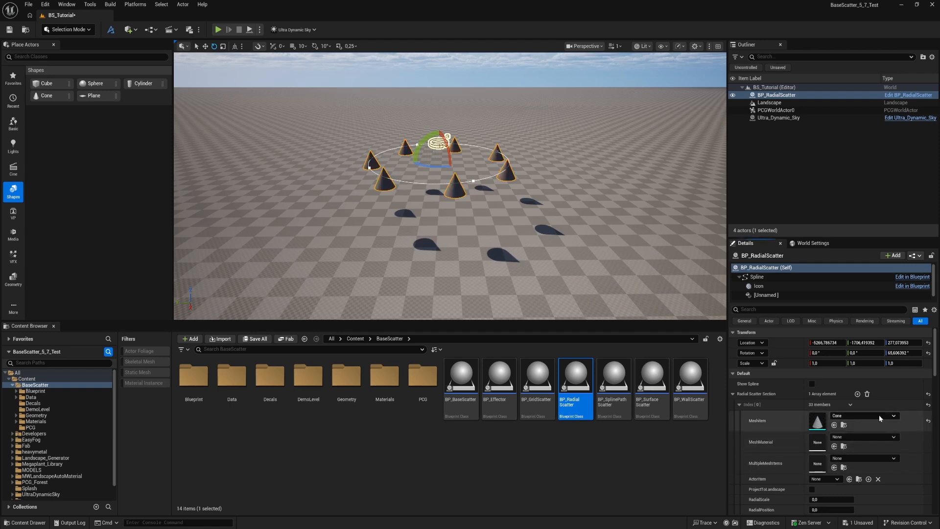
{"action": "left_click", "coordinate": [880, 415]}
{"action": "left_click", "coordinate": [864, 292]}
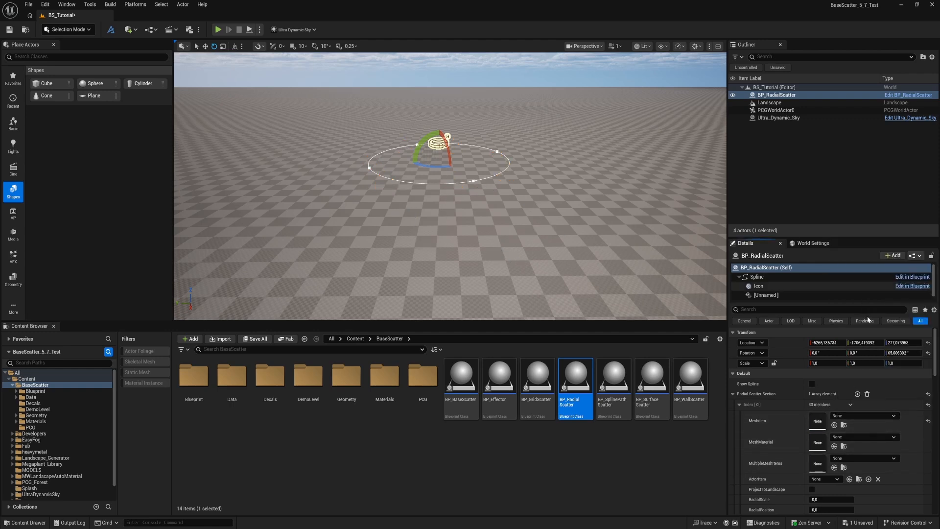
Step: Assign DA_MeshItems as the section's MultipleMeshItems and open that data asset for editing
{"action": "left_click", "coordinate": [852, 458]}
{"action": "left_click", "coordinate": [861, 371]}
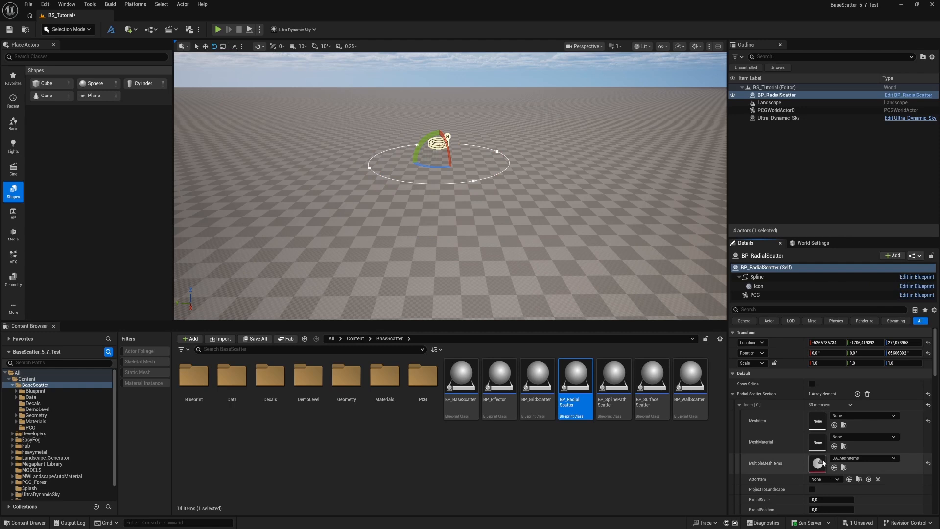
{"action": "double_click", "coordinate": [817, 463]}
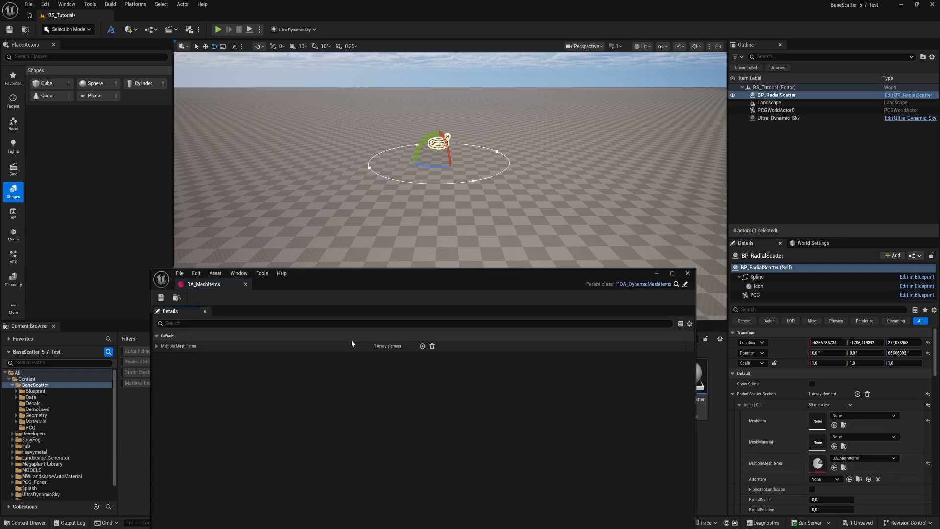
Step: Set the Cube shape as the first entry's MeshItem in Multiple Mesh Items and add a second entry using the Sphere
{"action": "left_click", "coordinate": [157, 346]}
{"action": "left_click", "coordinate": [163, 357]}
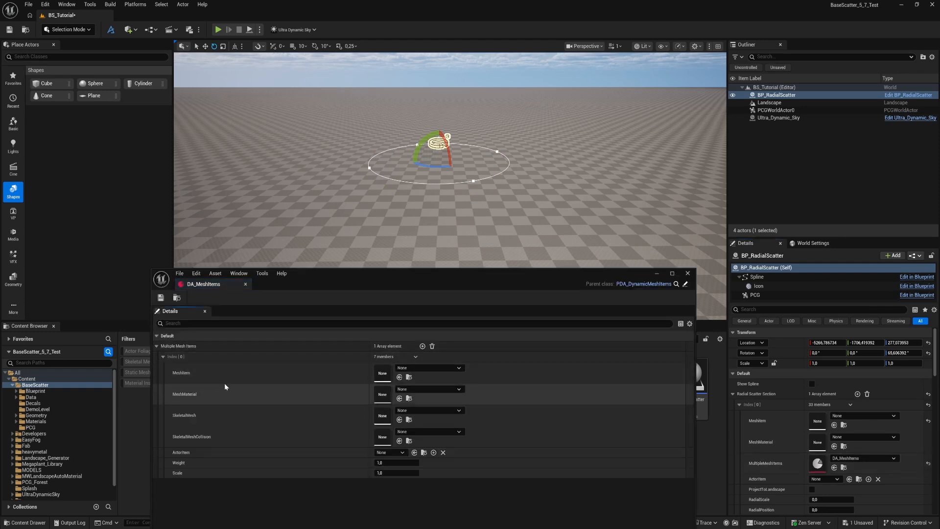
{"action": "left_click_drag", "start_coordinate": [53, 84], "coordinate": [384, 369]}
{"action": "left_click", "coordinate": [422, 345]}
{"action": "left_click", "coordinate": [163, 357]}
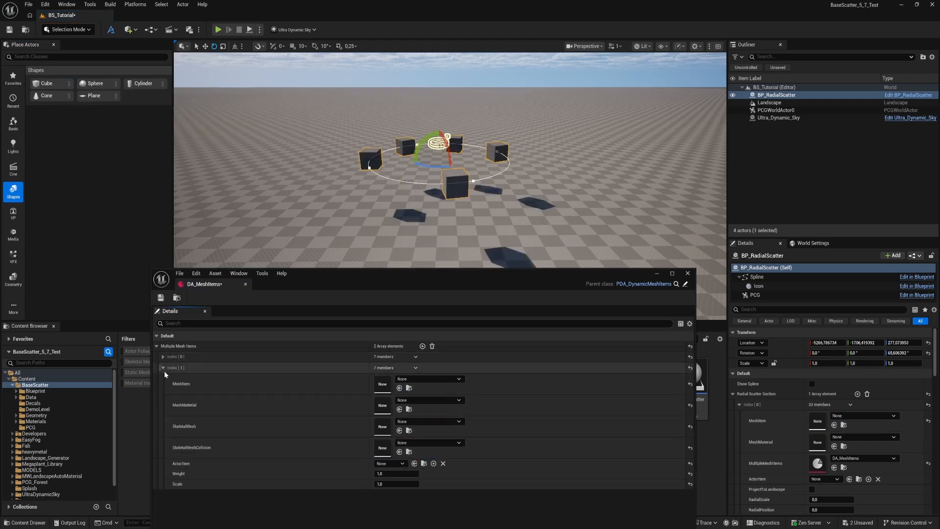
{"action": "left_click_drag", "start_coordinate": [103, 85], "coordinate": [382, 384]}
Step: Add a third Multiple Mesh Items entry and assign the Cylinder shape as its MeshItem
{"action": "left_click", "coordinate": [422, 346]}
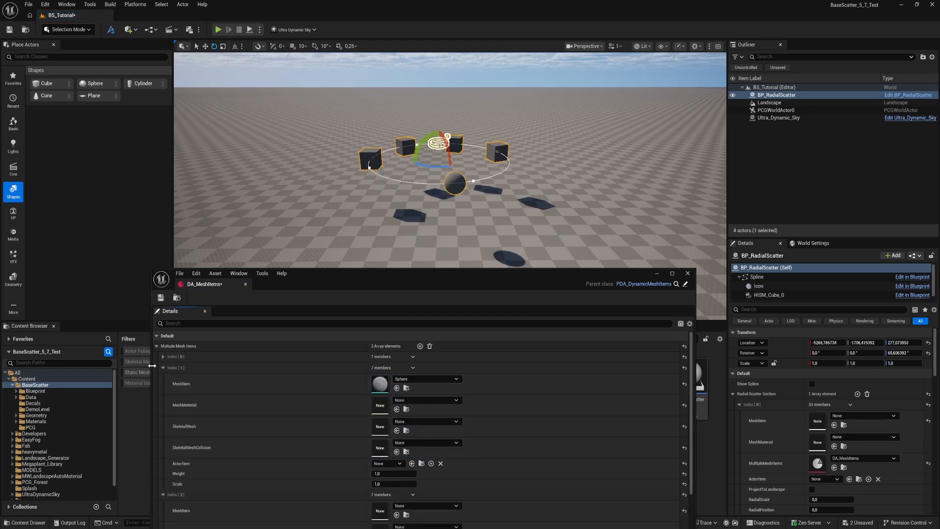
{"action": "left_click", "coordinate": [163, 367]}
{"action": "left_click_drag", "start_coordinate": [142, 82], "coordinate": [383, 395]}
{"action": "left_click", "coordinate": [163, 378]}
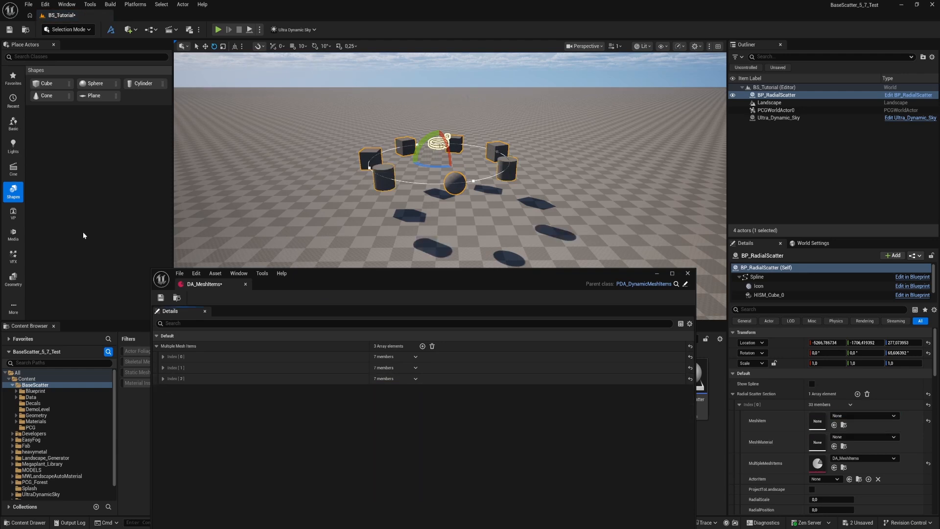
Step: Add a fourth Multiple Mesh Items entry with the Cone shape and delete the surplus empty entry
{"action": "left_click", "coordinate": [423, 346]}
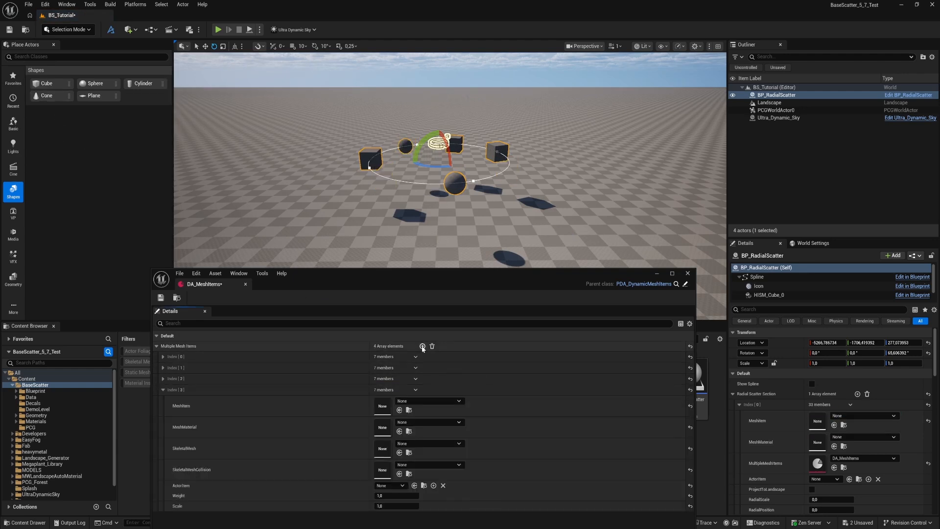
{"action": "left_click", "coordinate": [422, 346]}
{"action": "left_click_drag", "start_coordinate": [47, 96], "coordinate": [380, 406]}
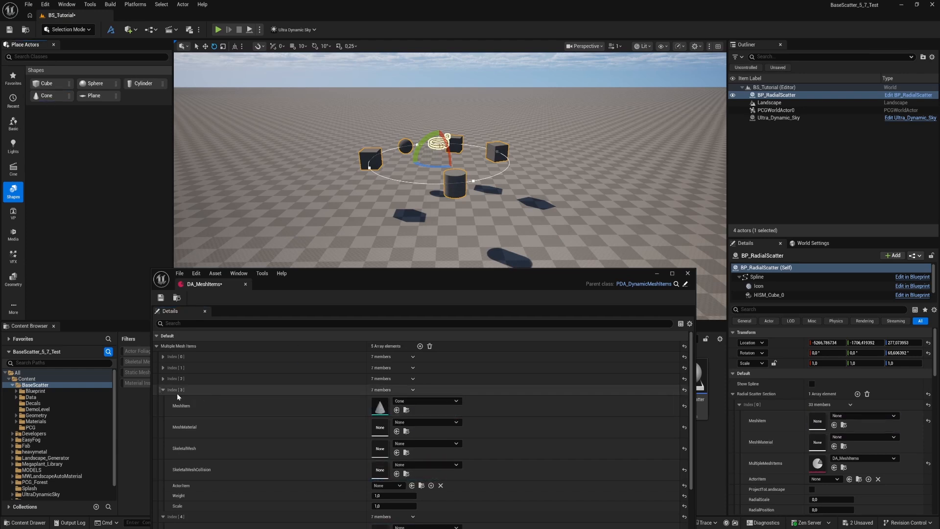
{"action": "left_click", "coordinate": [161, 388]}
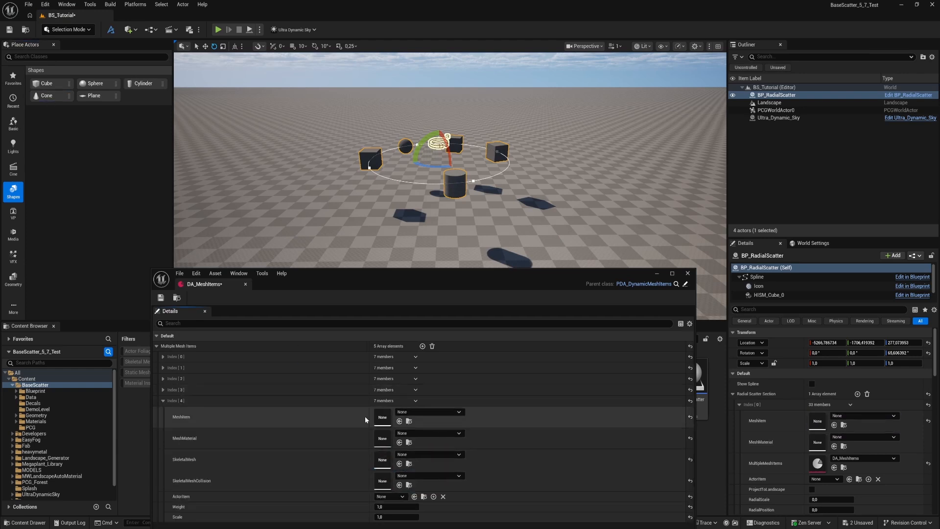
{"action": "left_click", "coordinate": [416, 400]}
{"action": "left_click", "coordinate": [426, 422]}
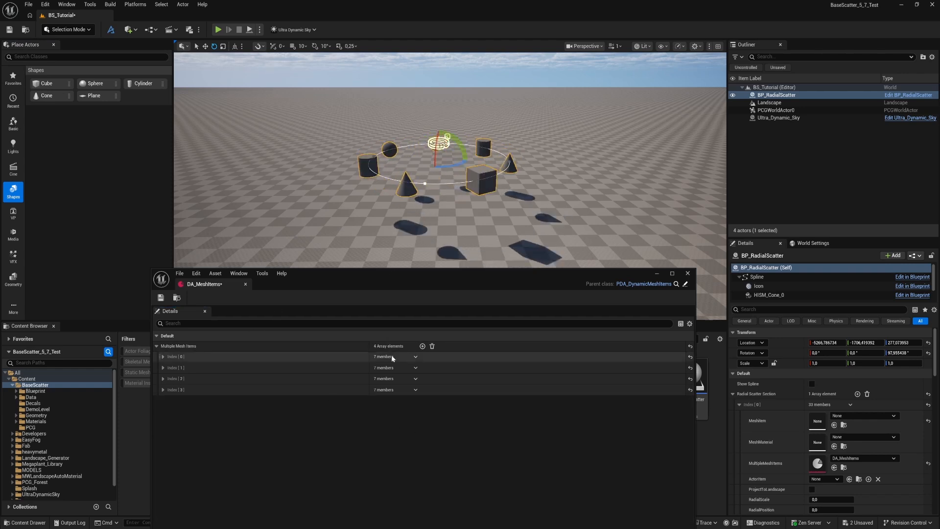
Step: Try a larger Scale and a Weight of about 3.62 on the Cube entry, and reset both to their defaults
{"action": "left_click", "coordinate": [163, 356]}
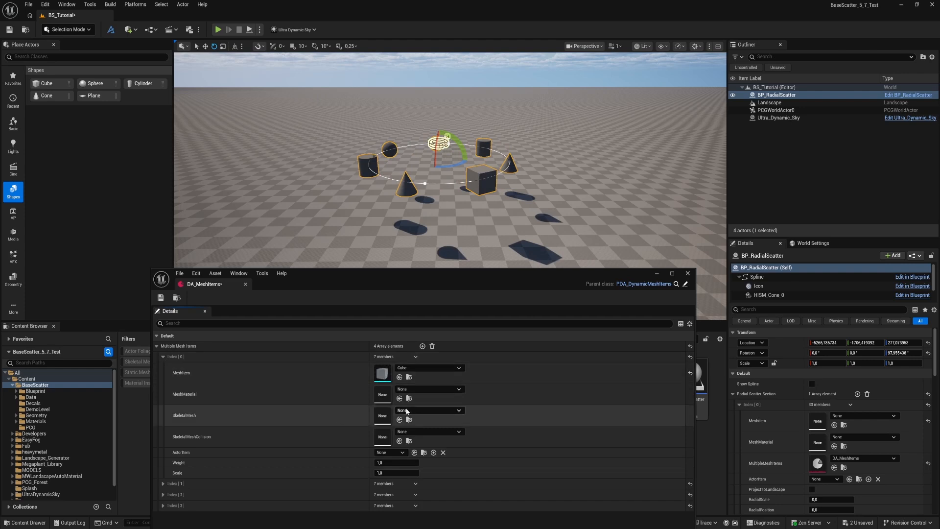
{"action": "mouse_move", "coordinate": [376, 473]}
{"action": "left_mouse_down"}
{"action": "mouse_move", "coordinate": [392, 473]}
{"action": "mouse_move", "coordinate": [376, 474]}
{"action": "mouse_move", "coordinate": [385, 473]}
{"action": "mouse_move", "coordinate": [380, 465]}
{"action": "left_mouse_up"}
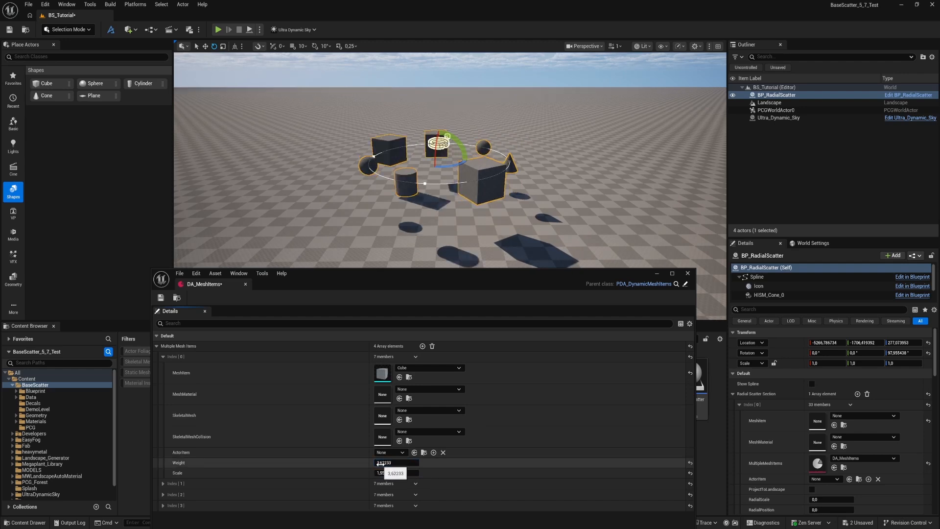
{"action": "left_click", "coordinate": [690, 473]}
{"action": "left_click", "coordinate": [690, 463]}
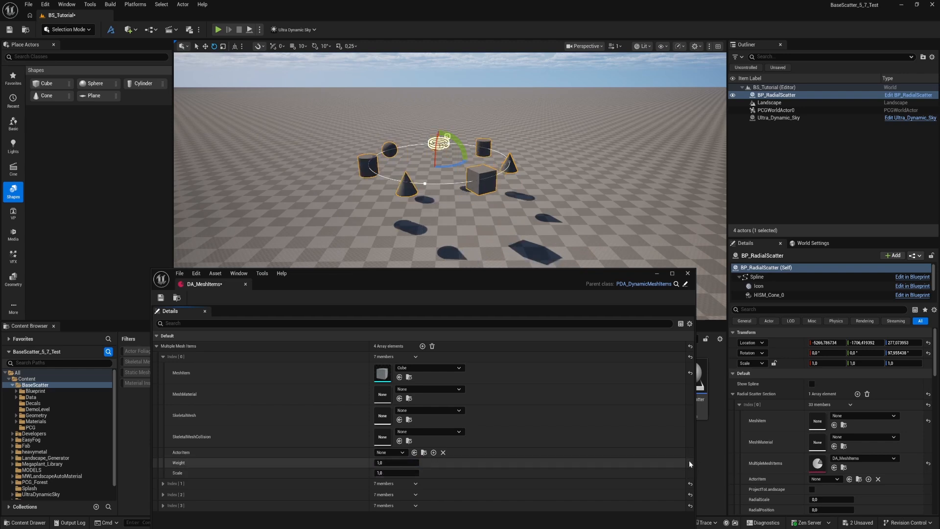
Step: Close the DA_MeshItems data asset and rotate the radial scatter to about 114° around Z
{"action": "left_click", "coordinate": [163, 357]}
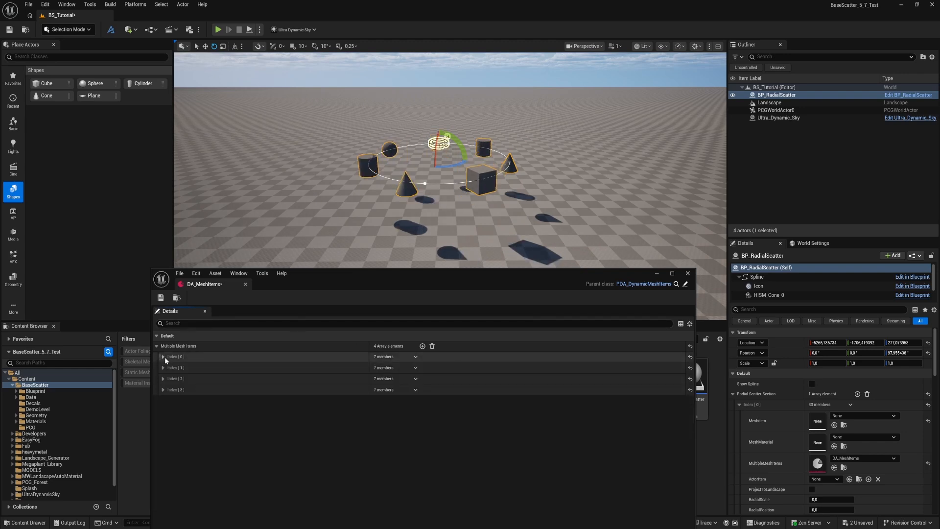
{"action": "left_click", "coordinate": [688, 273]}
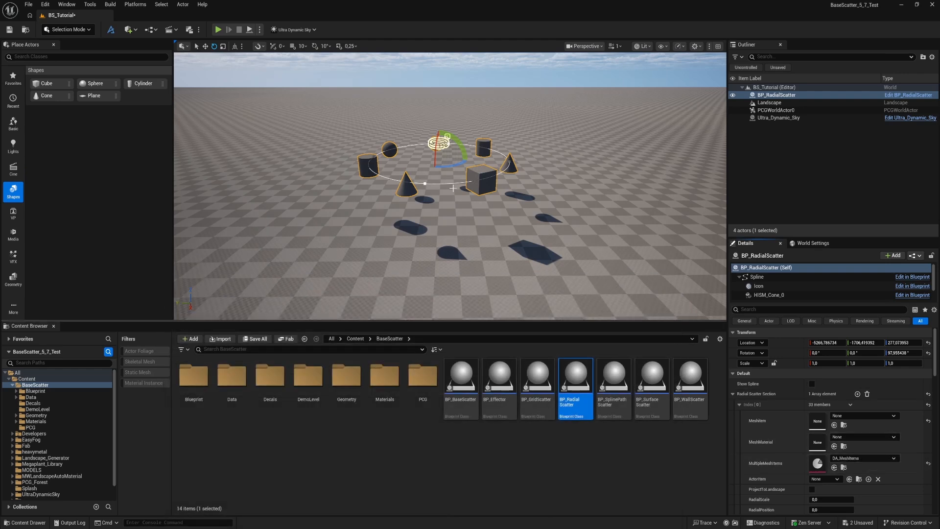
{"action": "mouse_move", "coordinate": [456, 164]}
{"action": "left_mouse_down"}
{"action": "mouse_move", "coordinate": [474, 169]}
{"action": "mouse_move", "coordinate": [465, 166]}
{"action": "left_mouse_up"}
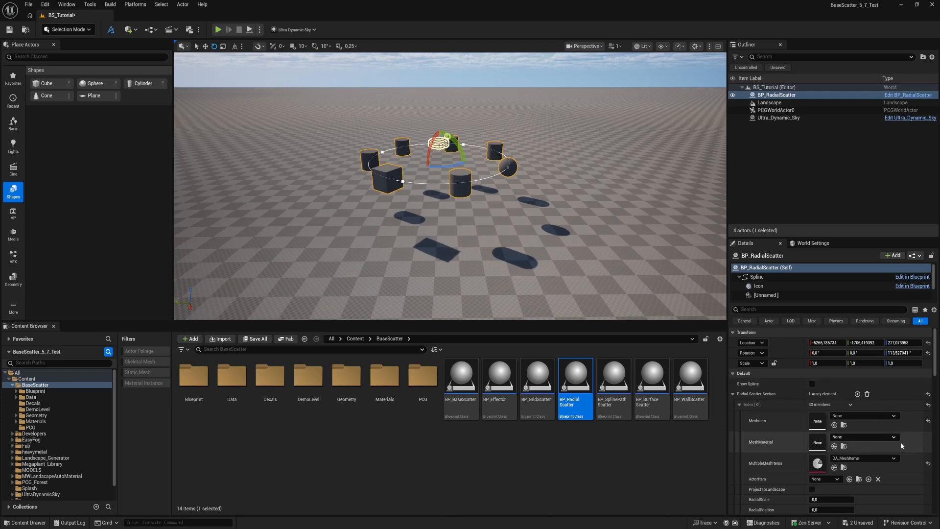
Step: Reset the section's MultipleMeshItems to none and its MeshItem to the default Cube, leaving ActorItem at None
{"action": "left_click", "coordinate": [929, 464]}
{"action": "left_click", "coordinate": [928, 421]}
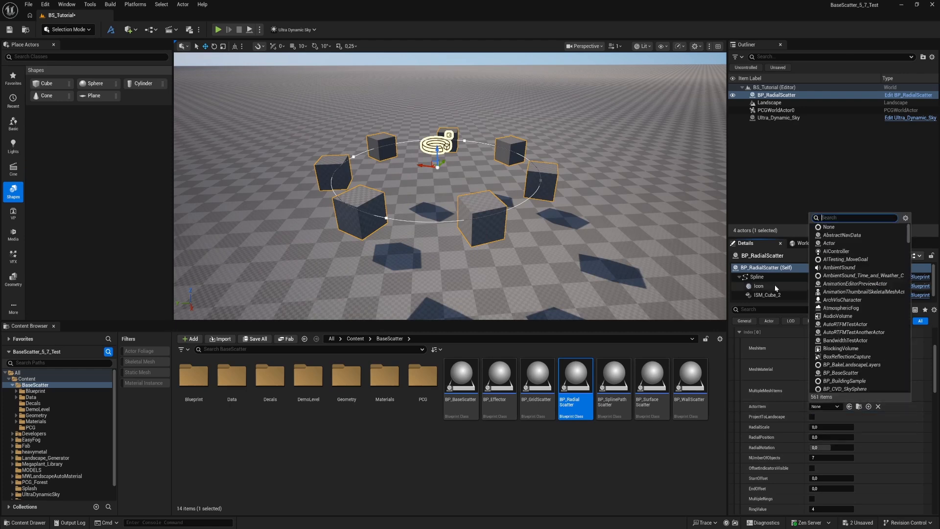
{"action": "left_click", "coordinate": [890, 449]}
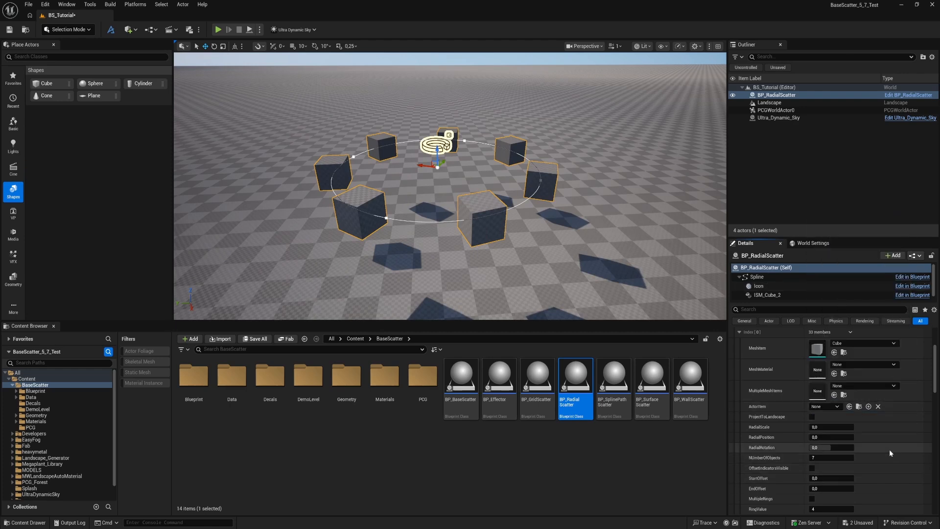
Step: Try ProjectToLandscape while moving the scatter up and down, then turn it off and lift the scatter above the ground again
{"action": "left_click", "coordinate": [812, 416]}
{"action": "left_click_drag", "start_coordinate": [426, 166], "coordinate": [432, 114]}
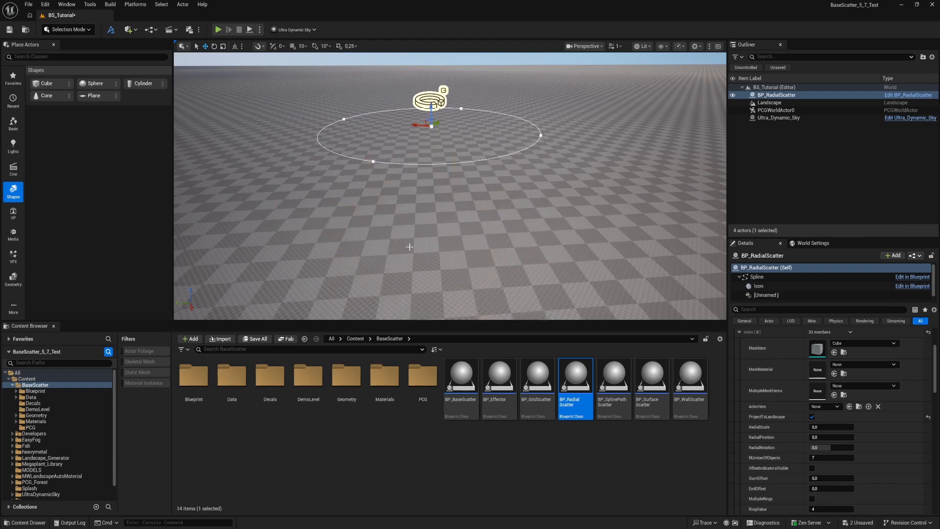
{"action": "scroll", "coordinate": [433, 98], "scroll_direction": "down", "scroll_amount": 1}
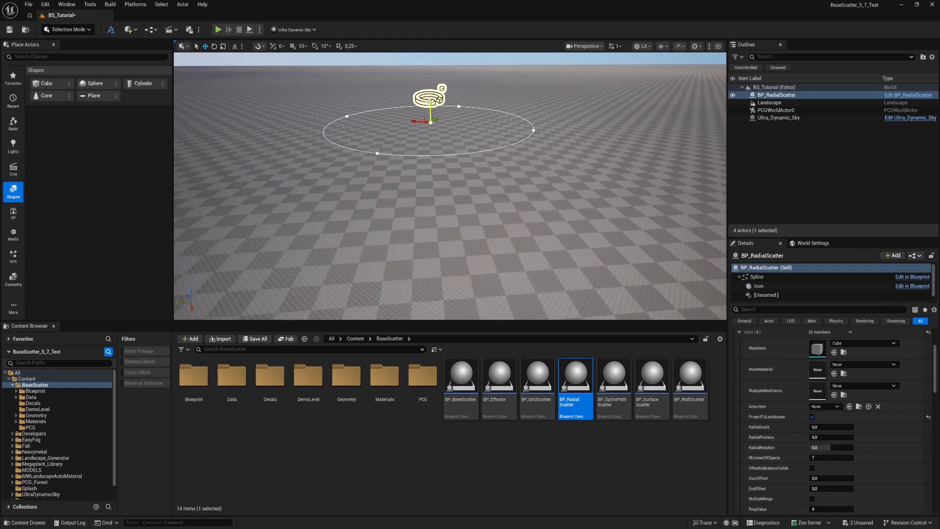
{"action": "left_click_drag", "start_coordinate": [429, 103], "coordinate": [434, 194]}
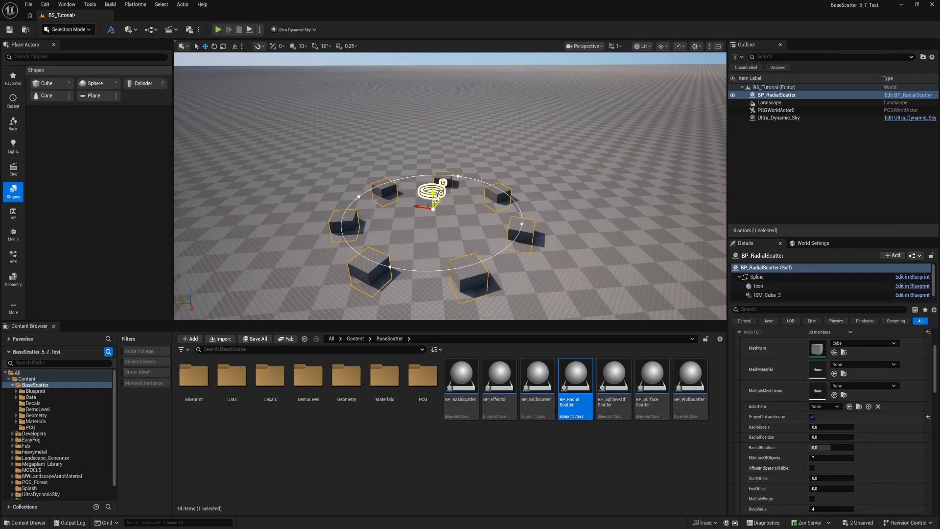
{"action": "left_click", "coordinate": [812, 416]}
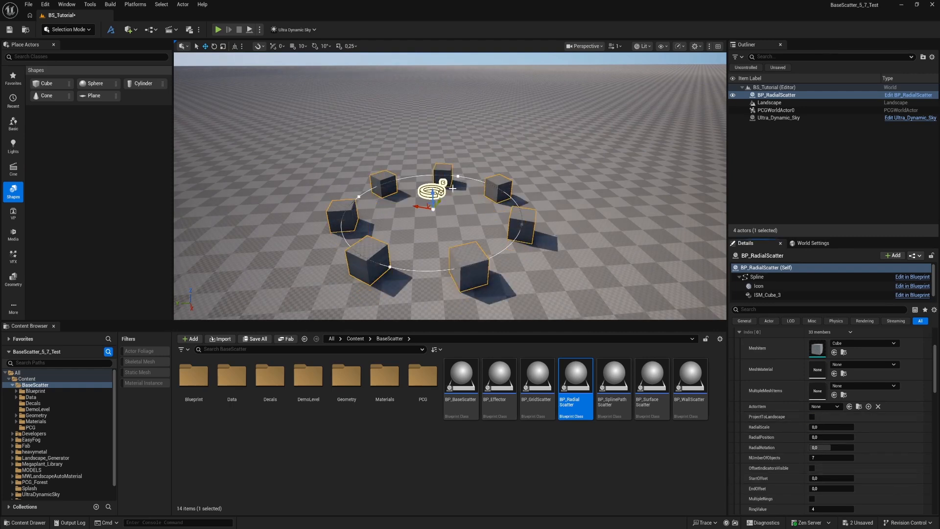
{"action": "left_click_drag", "start_coordinate": [434, 195], "coordinate": [432, 152]}
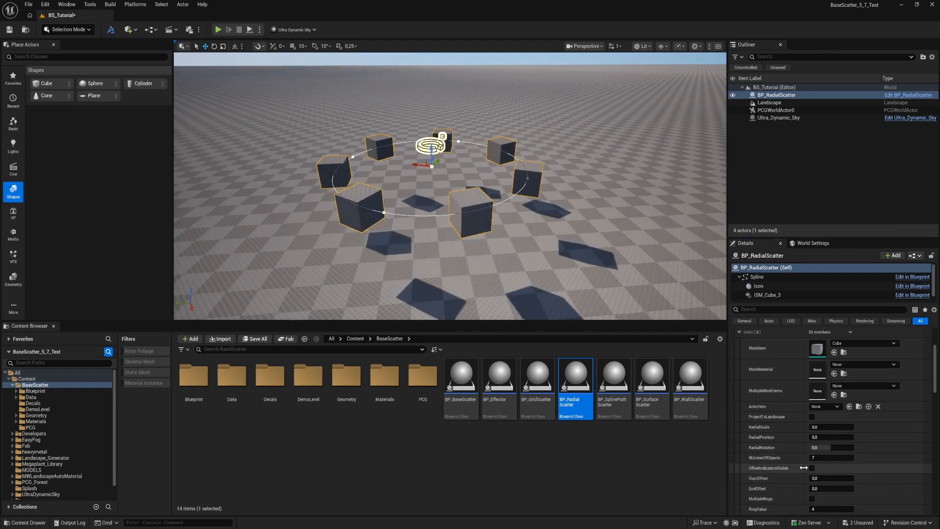
Step: Set the section's RadialScale to about 194.57 and NumberOfObjects to 32, resetting RadialPosition after trying an offset
{"action": "left_click_drag", "start_coordinate": [809, 427], "coordinate": [815, 437]}
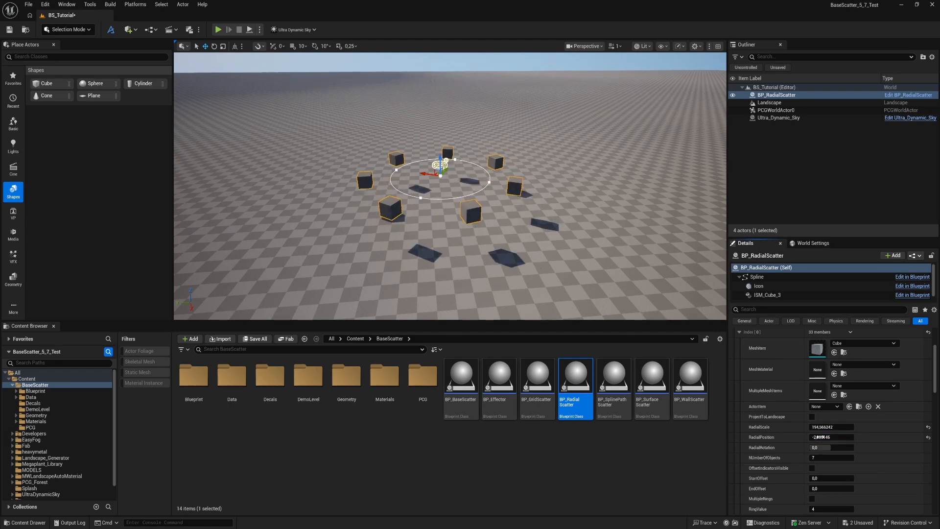
{"action": "left_click", "coordinate": [928, 437]}
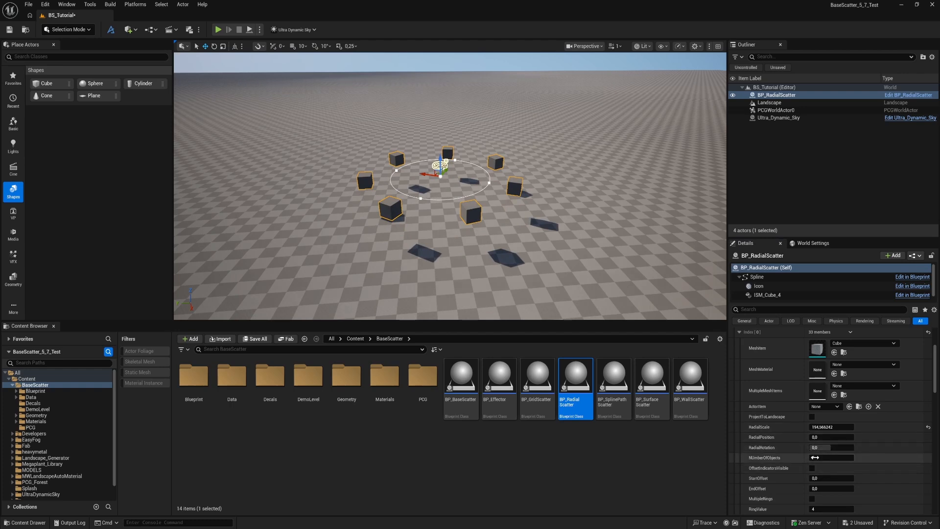
{"action": "left_click_drag", "start_coordinate": [814, 458], "coordinate": [820, 458]}
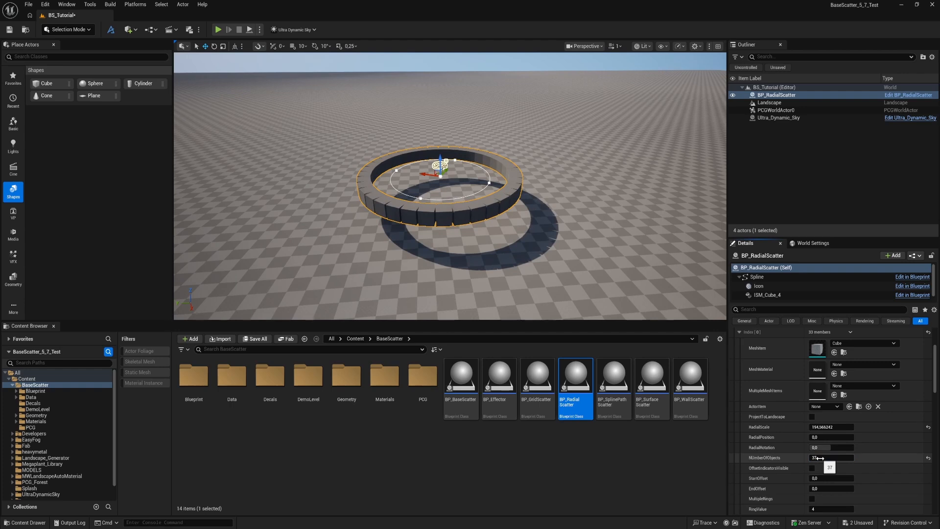
{"action": "key", "text": "Return"}
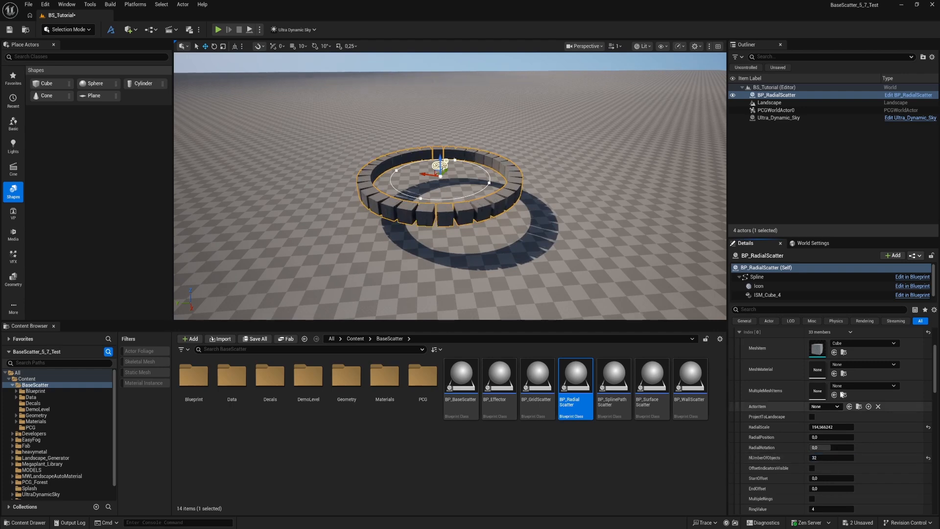
Step: Clear the section's MeshItem and assign DA_MeshItems as its MultipleMeshItems
{"action": "left_click", "coordinate": [894, 344]}
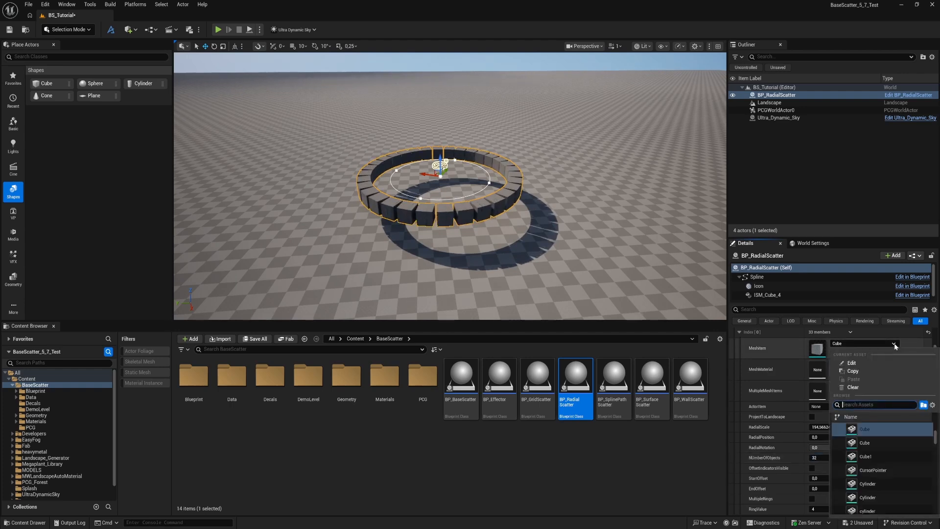
{"action": "left_click", "coordinate": [876, 388]}
{"action": "left_click", "coordinate": [880, 386]}
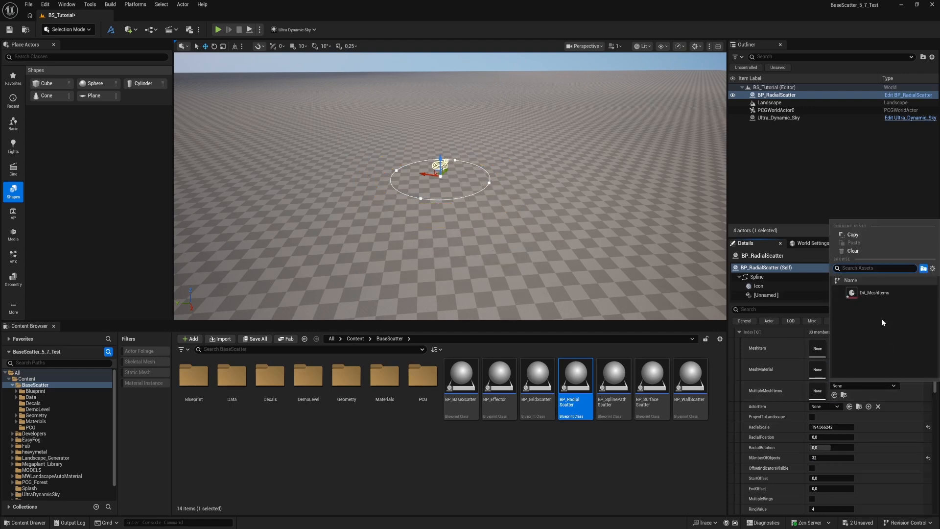
{"action": "left_click", "coordinate": [877, 296]}
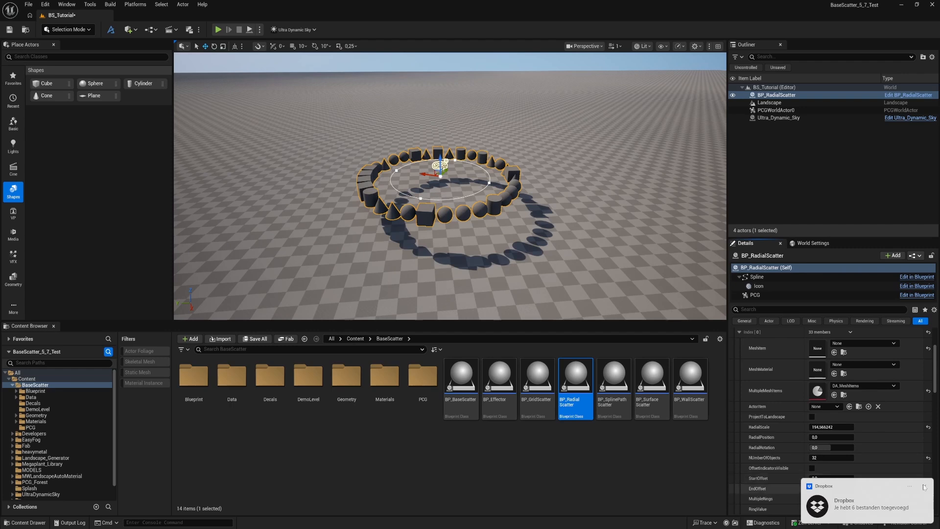
{"action": "left_click", "coordinate": [925, 487]}
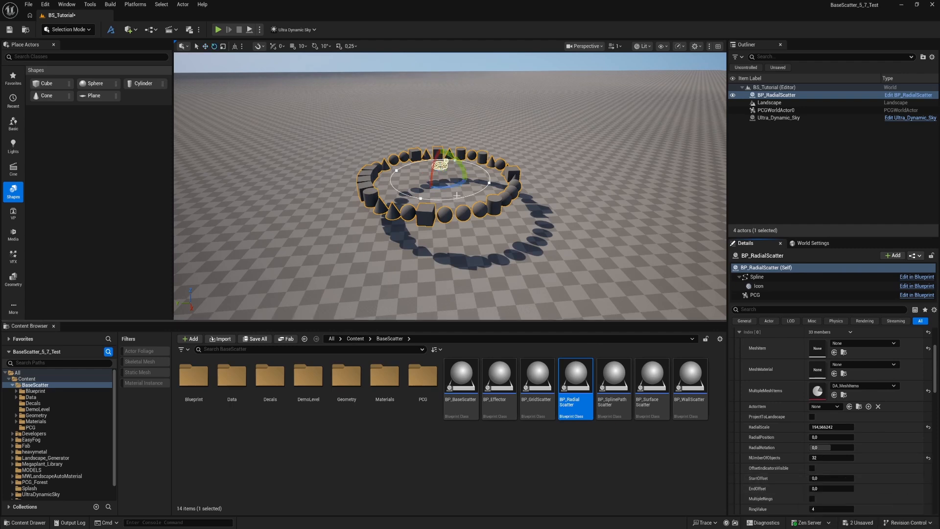
Step: Rotate the radial scatter back and forth around Z to vary the mix of shapes on the ring
{"action": "left_click_drag", "start_coordinate": [462, 185], "coordinate": [433, 217]}
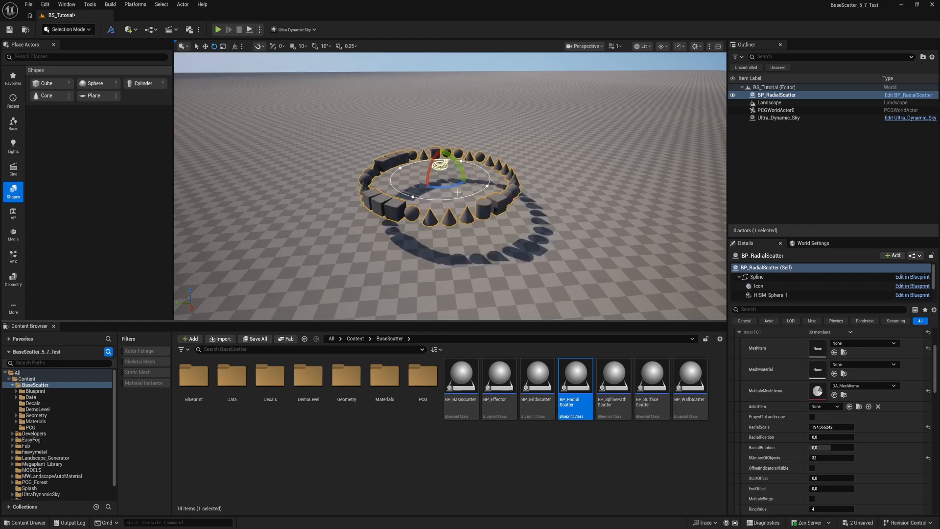
{"action": "key", "text": "ctrl+z"}
{"action": "key", "text": "ctrl+z"}
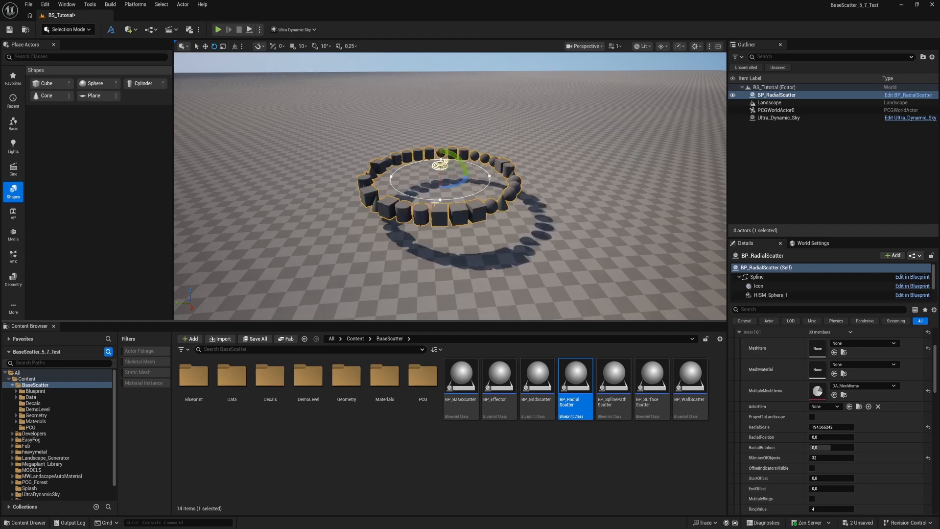
Step: Reset the section from MultipleMeshItems to the default Cube mesh and set NumberOfObjects to 50, then to 25
{"action": "left_click", "coordinate": [928, 391]}
{"action": "left_click", "coordinate": [815, 434]}
{"action": "type", "text": "50"}
{"action": "key", "text": "Return"}
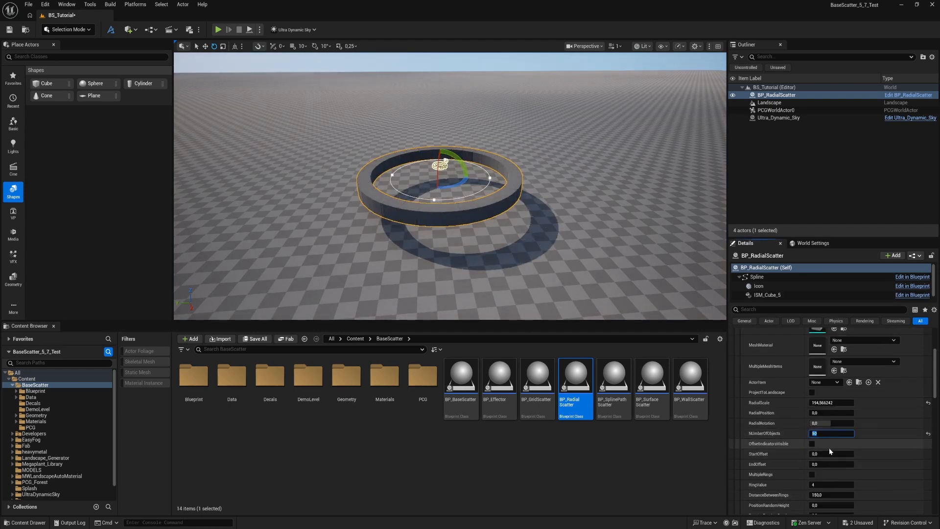
{"action": "type", "text": "25"}
{"action": "key", "text": "Return"}
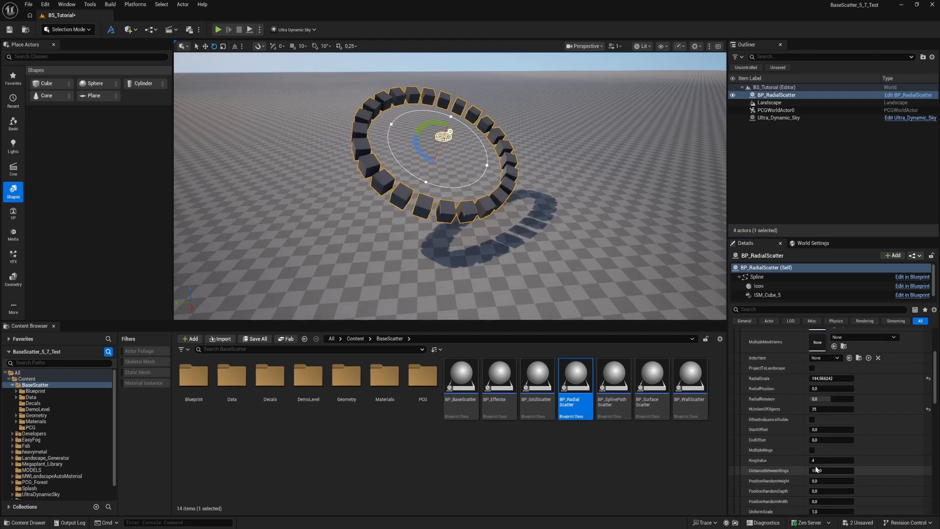
Step: Enable OffsetIndicatorsVisible for the section and set the radial scatter's rotation to 0 on all axes
{"action": "left_click", "coordinate": [812, 420]}
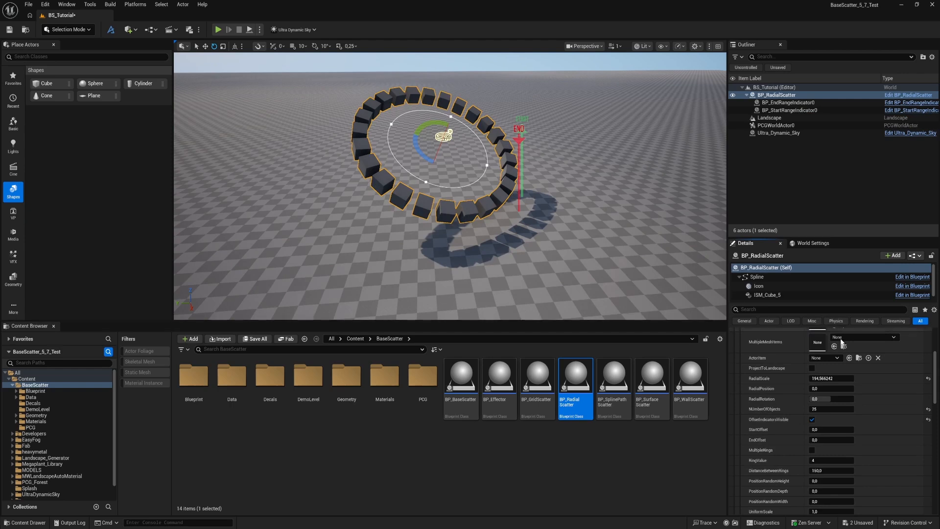
{"action": "scroll", "coordinate": [885, 353], "scroll_direction": "up", "scroll_amount": 5}
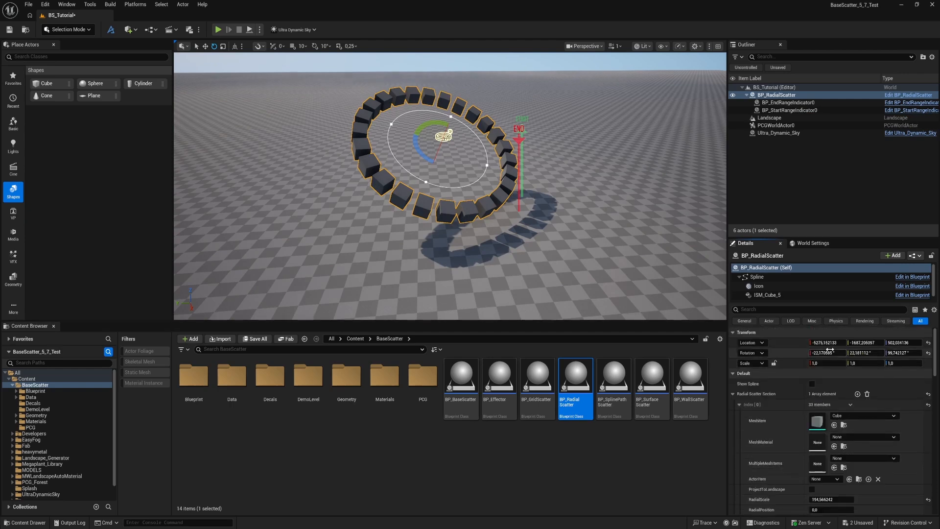
{"action": "left_click", "coordinate": [861, 353]}
{"action": "type", "text": "0"}
{"action": "left_click", "coordinate": [896, 353]}
{"action": "type", "text": "0"}
{"action": "left_click", "coordinate": [909, 384]}
{"action": "right_click_drag", "start_coordinate": [466, 135], "coordinate": [399, 108]}
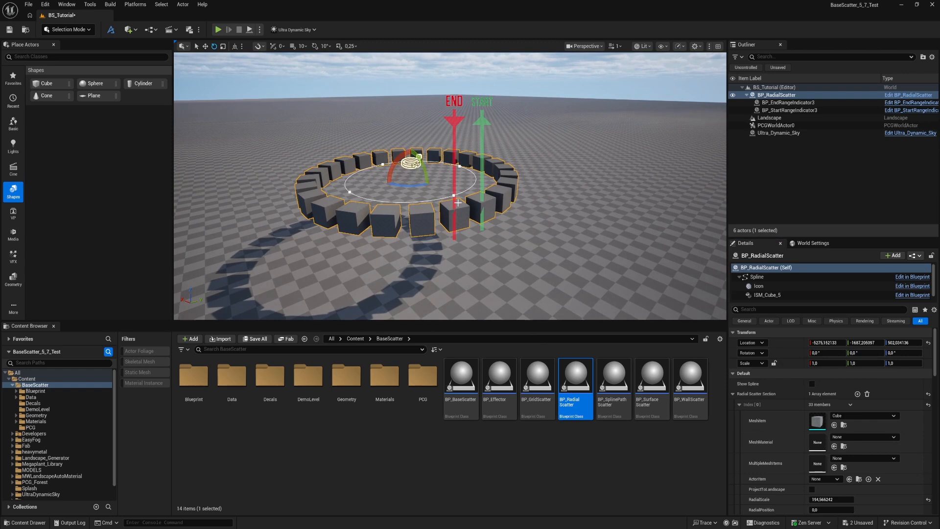
Step: Trim the ring to an open arc with StartOffset about 626 and EndOffset about 266, and dismiss the Dropbox notification
{"action": "scroll", "coordinate": [857, 493], "scroll_direction": "down", "scroll_amount": 3}
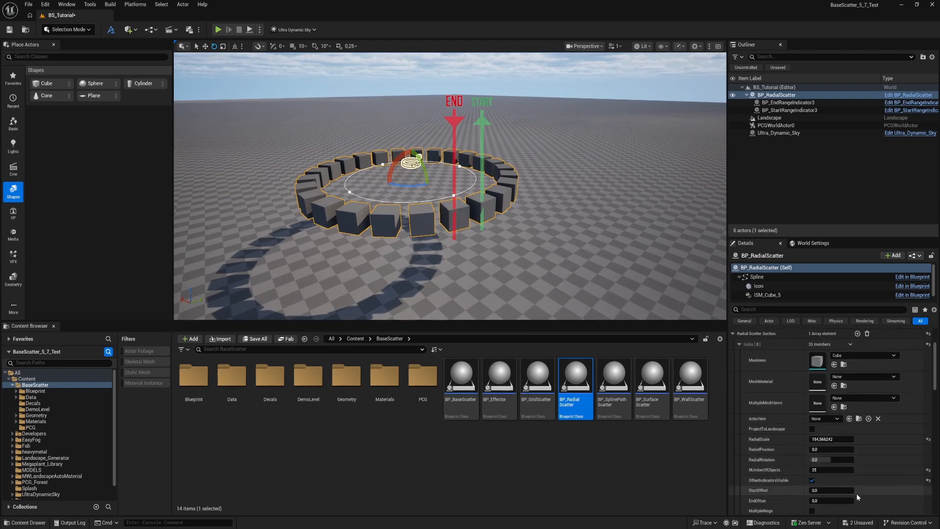
{"action": "left_click", "coordinate": [832, 478]}
{"action": "mouse_move", "coordinate": [832, 478]}
{"action": "left_mouse_down"}
{"action": "mouse_move", "coordinate": [862, 478]}
{"action": "mouse_move", "coordinate": [814, 478]}
{"action": "mouse_move", "coordinate": [848, 478]}
{"action": "left_mouse_up"}
{"action": "mouse_move", "coordinate": [583, 308]}
{"action": "right_mouse_down"}
{"action": "mouse_move", "coordinate": [525, 291]}
{"action": "mouse_move", "coordinate": [549, 314]}
{"action": "mouse_move", "coordinate": [512, 306]}
{"action": "right_mouse_up"}
{"action": "left_click_drag", "start_coordinate": [814, 489], "coordinate": [842, 489]}
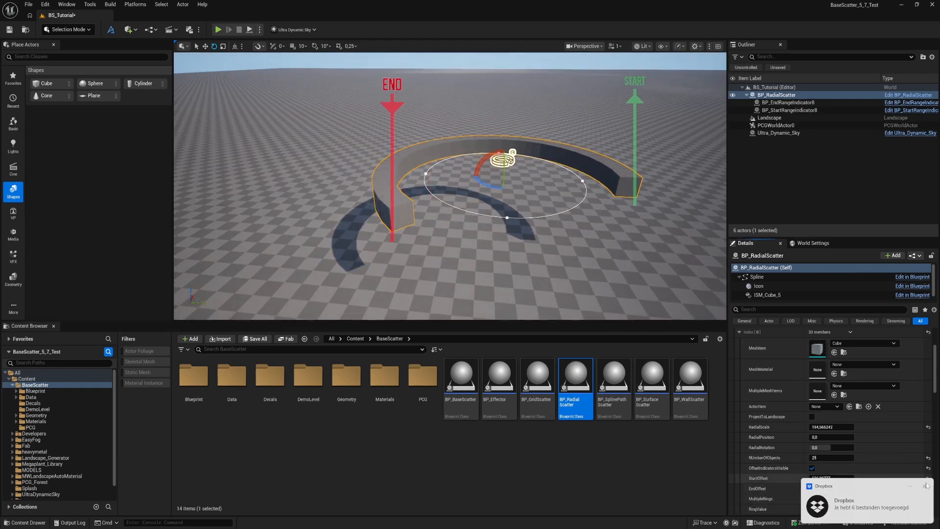
{"action": "left_click", "coordinate": [926, 485]}
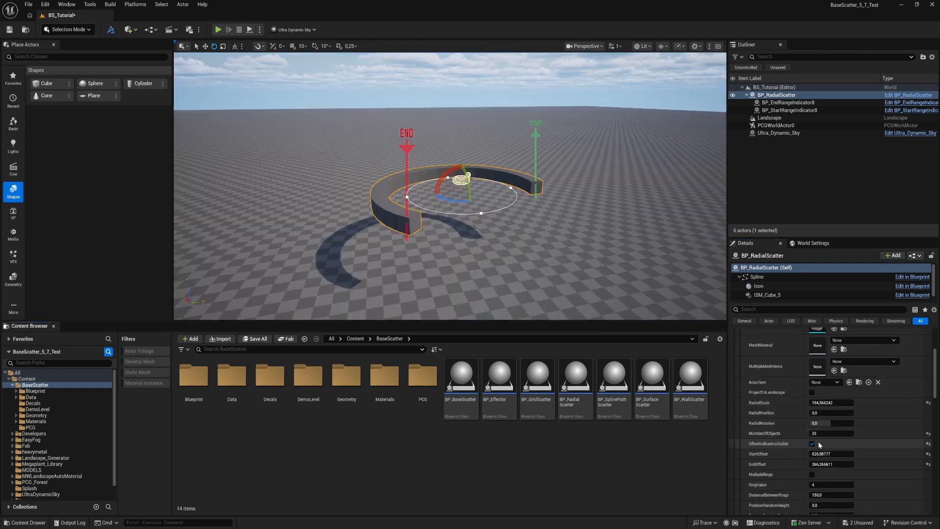
Step: Enable MultipleRings for the section and lower the radial scatter slightly toward the landscape
{"action": "scroll", "coordinate": [842, 465], "scroll_direction": "down", "scroll_amount": 1}
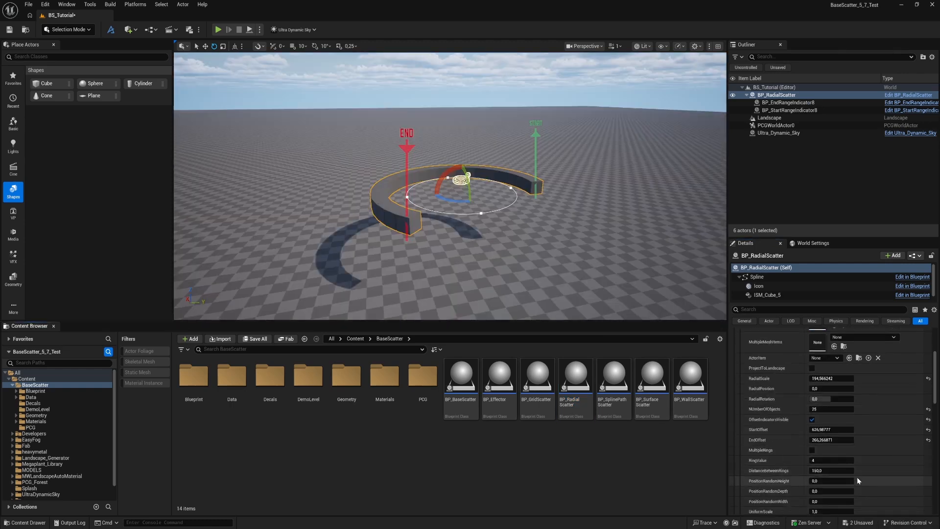
{"action": "left_click", "coordinate": [812, 450]}
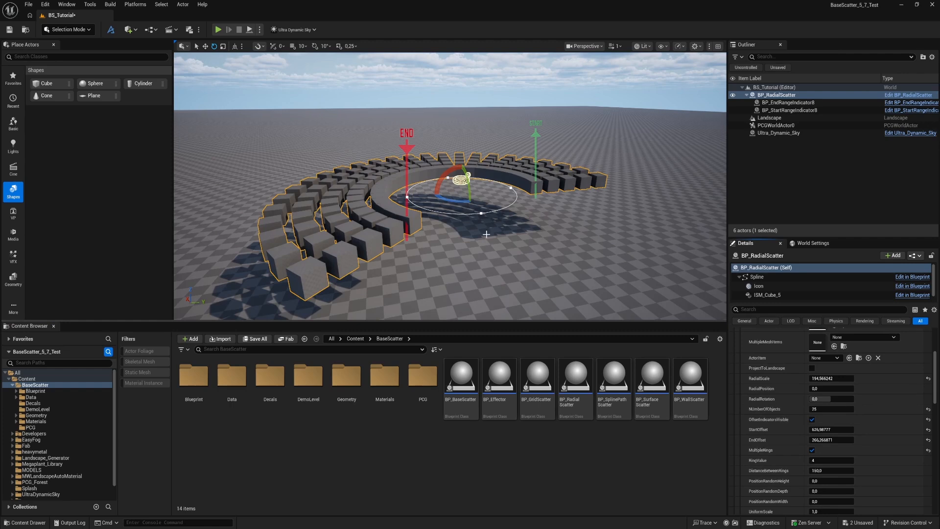
{"action": "middle_click_drag", "start_coordinate": [458, 172], "coordinate": [458, 150]}
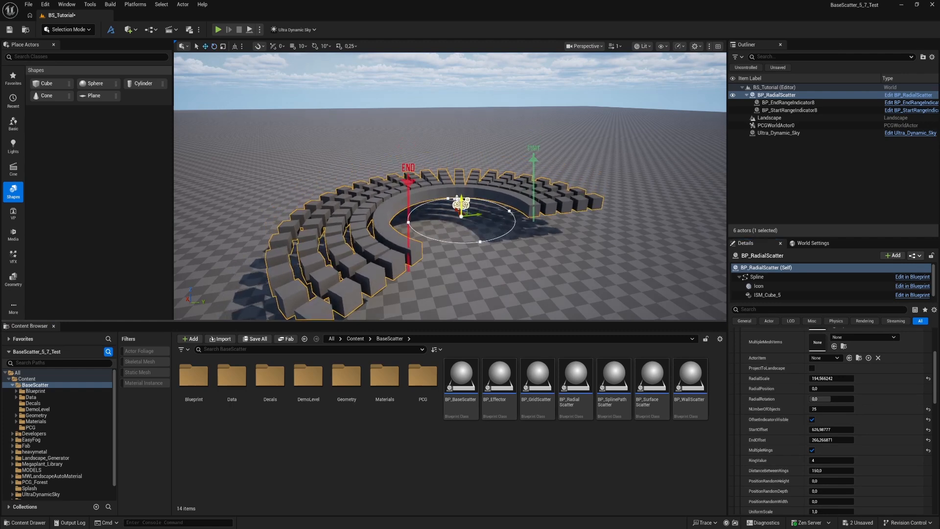
Step: Set the section's NumberOfObjects to 15 and RingValue to 13
{"action": "mouse_move", "coordinate": [816, 407]}
{"action": "left_mouse_down"}
{"action": "mouse_move", "coordinate": [828, 408]}
{"action": "mouse_move", "coordinate": [816, 409]}
{"action": "left_mouse_up"}
{"action": "scroll", "coordinate": [842, 490], "scroll_direction": "down", "scroll_amount": 1}
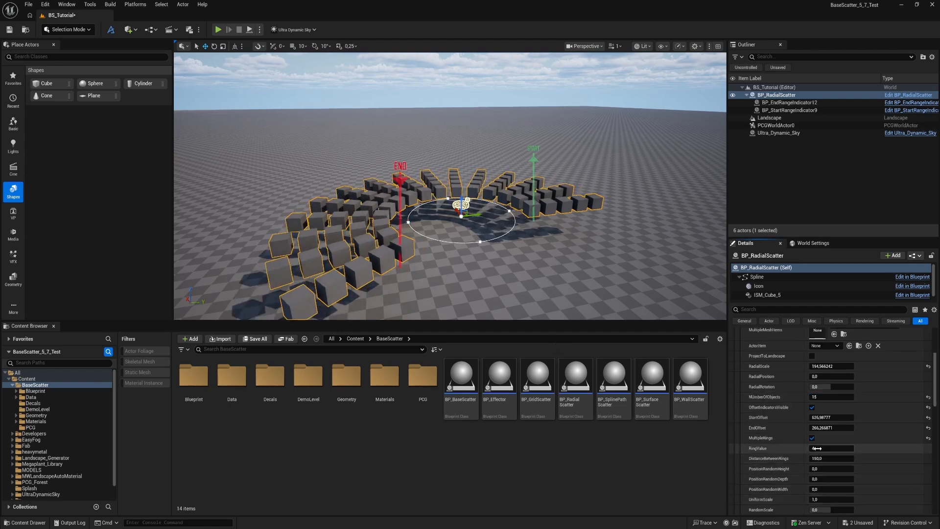
{"action": "left_click_drag", "start_coordinate": [817, 448], "coordinate": [833, 448]}
{"action": "scroll", "coordinate": [554, 265], "scroll_direction": "down", "scroll_amount": 3}
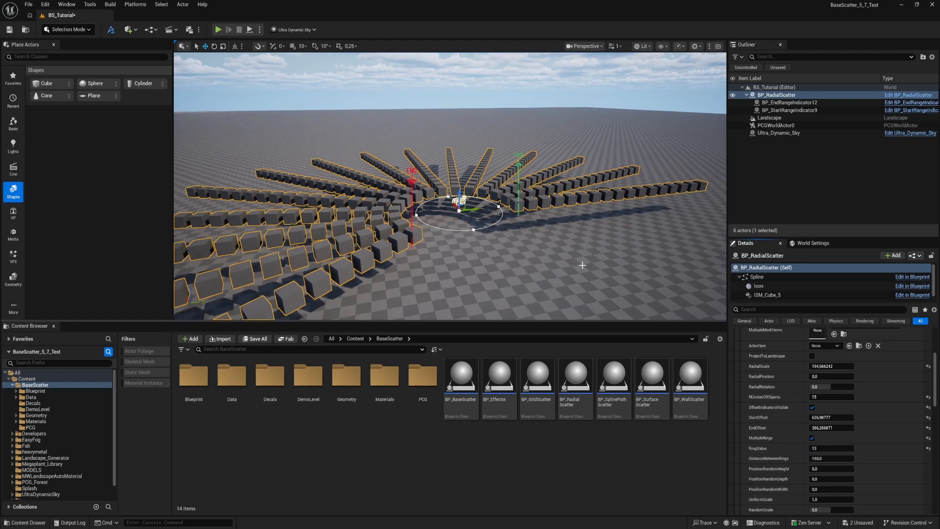
{"action": "scroll", "coordinate": [554, 265], "scroll_direction": "down", "scroll_amount": 1}
Step: Set StartOffset and EndOffset to 0 and shift the radial scatter to another spot above the landscape
{"action": "mouse_move", "coordinate": [554, 265]}
{"action": "right_mouse_down"}
{"action": "mouse_move", "coordinate": [531, 252]}
{"action": "mouse_move", "coordinate": [538, 265]}
{"action": "right_mouse_up"}
{"action": "type", "text": "0"}
{"action": "left_click", "coordinate": [830, 427]}
{"action": "type", "text": "0"}
{"action": "key", "text": "Return"}
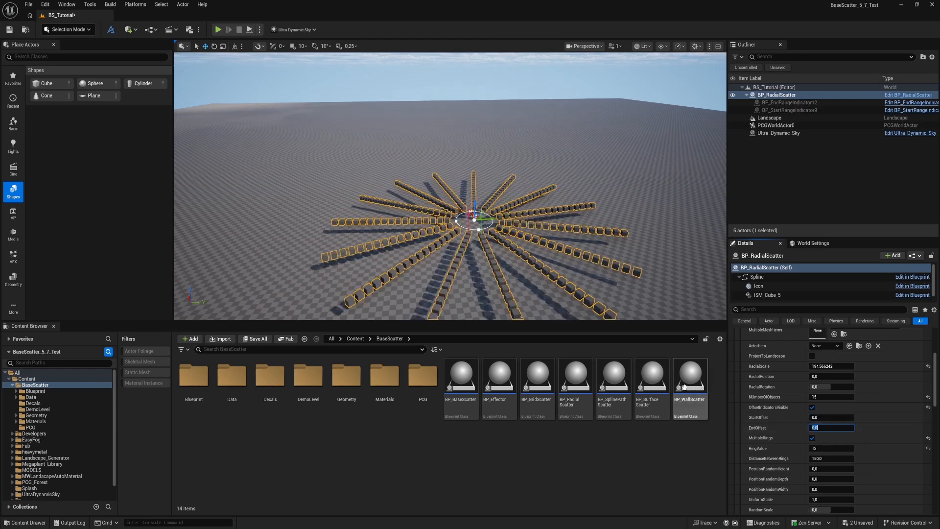
{"action": "left_click_drag", "start_coordinate": [469, 210], "coordinate": [495, 206]}
{"action": "key", "text": "w"}
{"action": "mouse_move", "coordinate": [481, 239]}
{"action": "right_mouse_down"}
{"action": "mouse_move", "coordinate": [494, 252]}
{"action": "mouse_move", "coordinate": [482, 240]}
{"action": "right_mouse_up"}
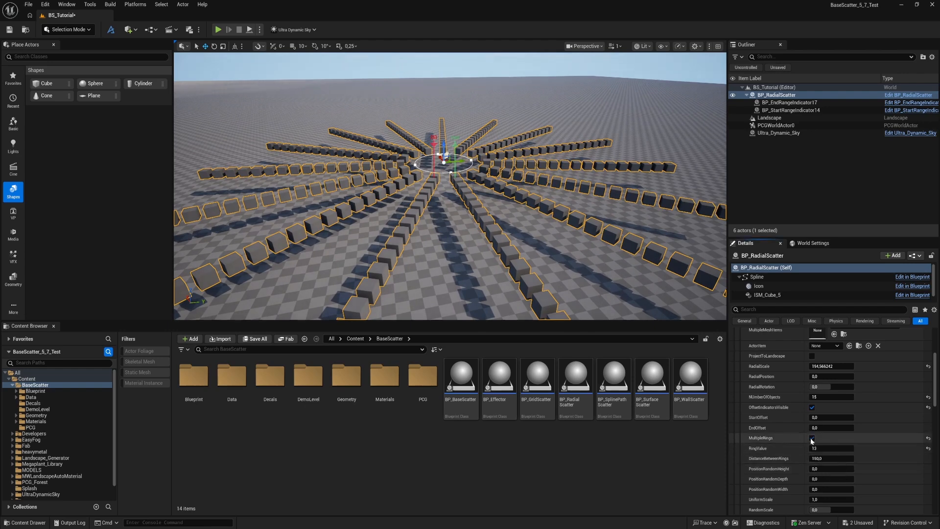
Step: Disable MultipleRings and OffsetIndicatorsVisible so only a single ring is generated
{"action": "left_click", "coordinate": [811, 438]}
{"action": "right_click_drag", "start_coordinate": [473, 229], "coordinate": [471, 231]}
{"action": "key", "text": "w"}
{"action": "left_click", "coordinate": [812, 407]}
Step: Set PositionRandomHeight to about 73.15 and PositionRandomDepth to about 68.36 to scatter the cubes irregularly
{"action": "scroll", "coordinate": [473, 241], "scroll_direction": "down", "scroll_amount": 3}
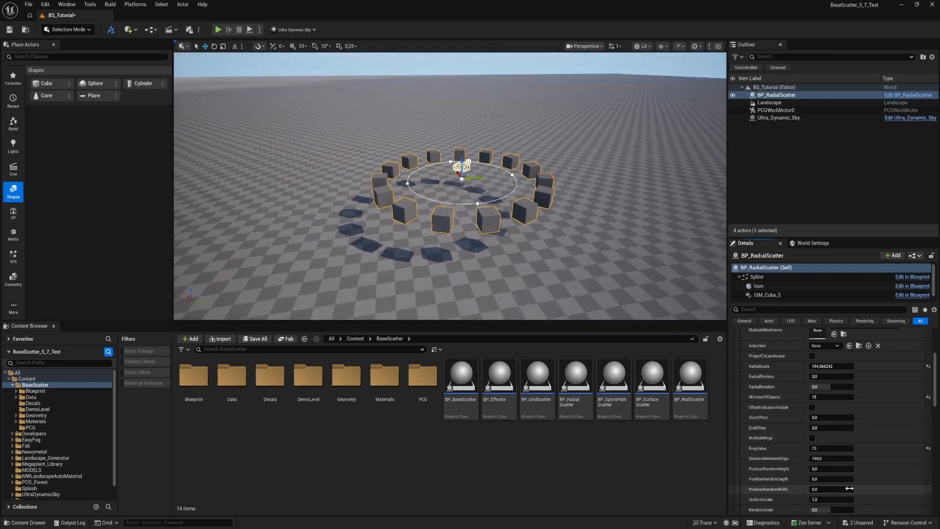
{"action": "scroll", "coordinate": [850, 489], "scroll_direction": "down", "scroll_amount": 1}
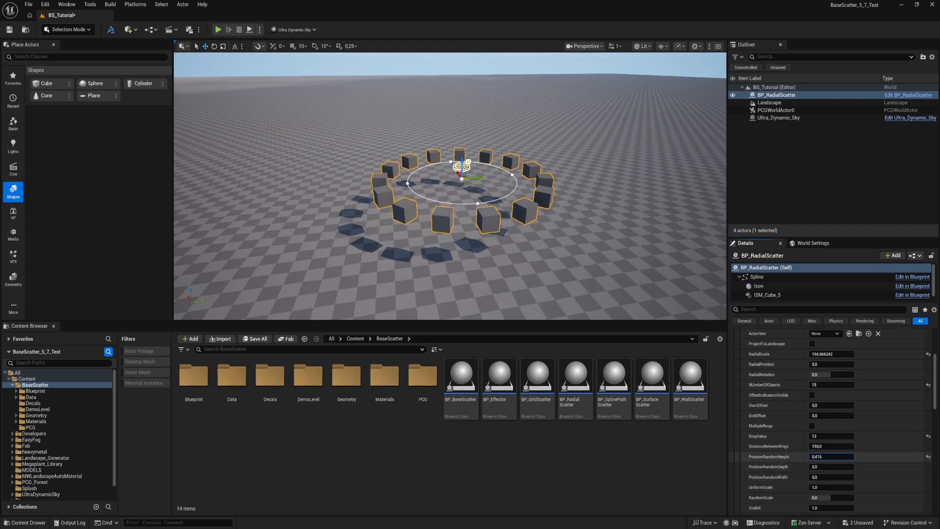
{"action": "left_click_drag", "start_coordinate": [831, 457], "coordinate": [876, 457]}
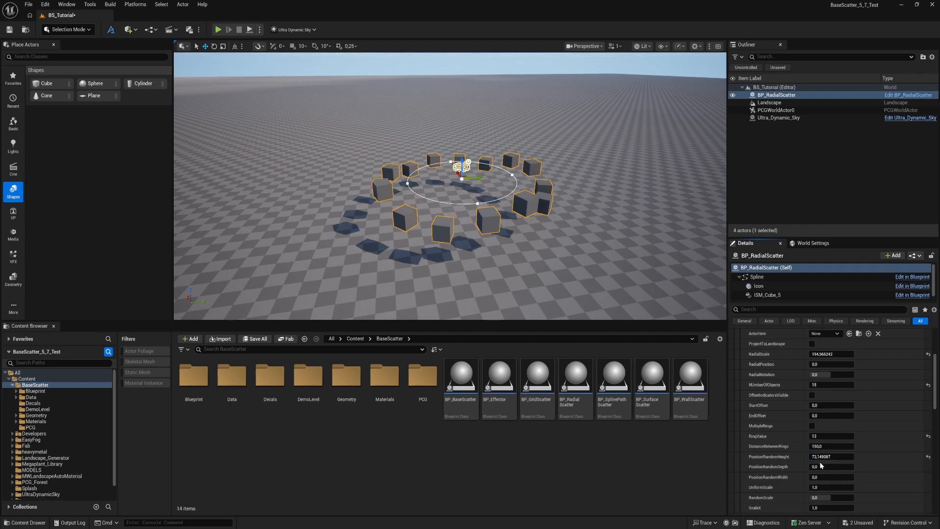
{"action": "mouse_move", "coordinate": [823, 467]}
{"action": "left_mouse_down"}
{"action": "mouse_move", "coordinate": [853, 467]}
{"action": "mouse_move", "coordinate": [806, 468]}
{"action": "left_mouse_up"}
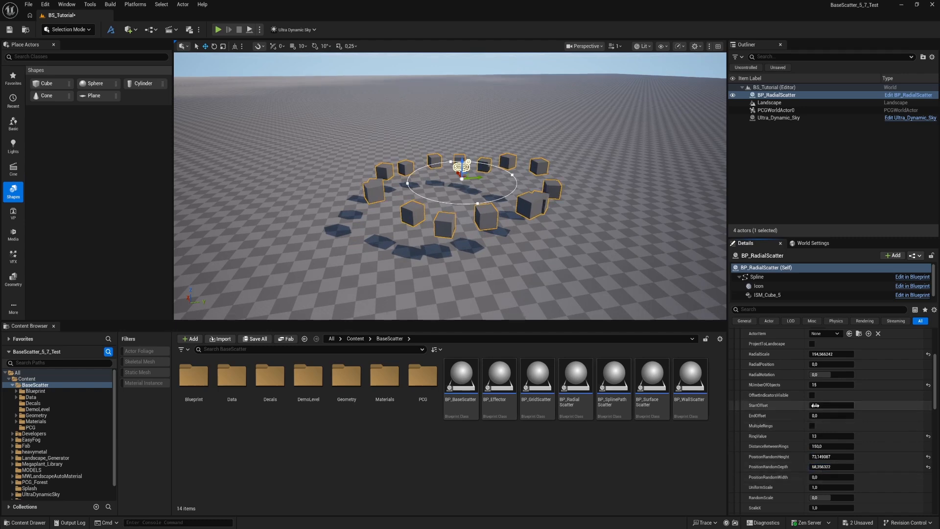
Step: Set the section's NumberOfObjects to 25 and lower the radial scatter a little along Z
{"action": "left_click", "coordinate": [817, 384]}
{"action": "key", "text": "Return"}
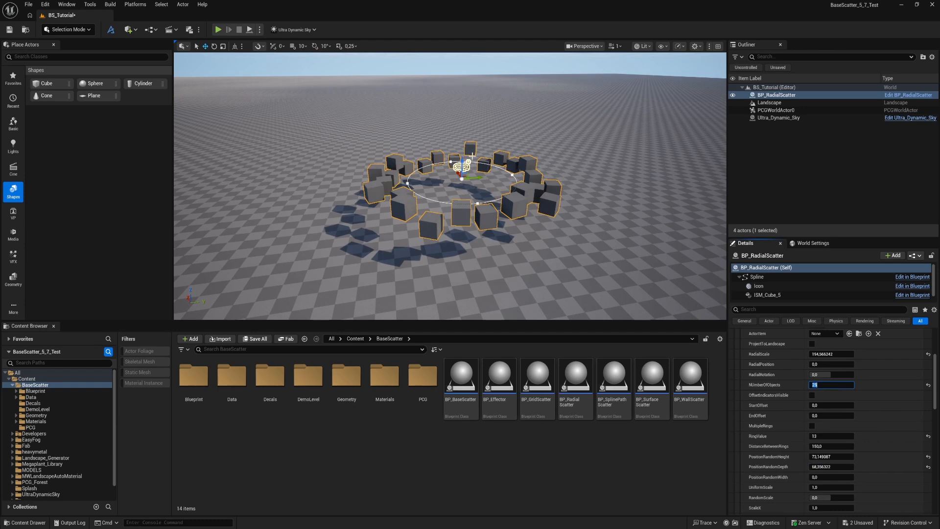
{"action": "mouse_move", "coordinate": [462, 163]}
{"action": "left_mouse_down"}
{"action": "mouse_move", "coordinate": [462, 191]}
{"action": "mouse_move", "coordinate": [462, 181]}
{"action": "left_mouse_up"}
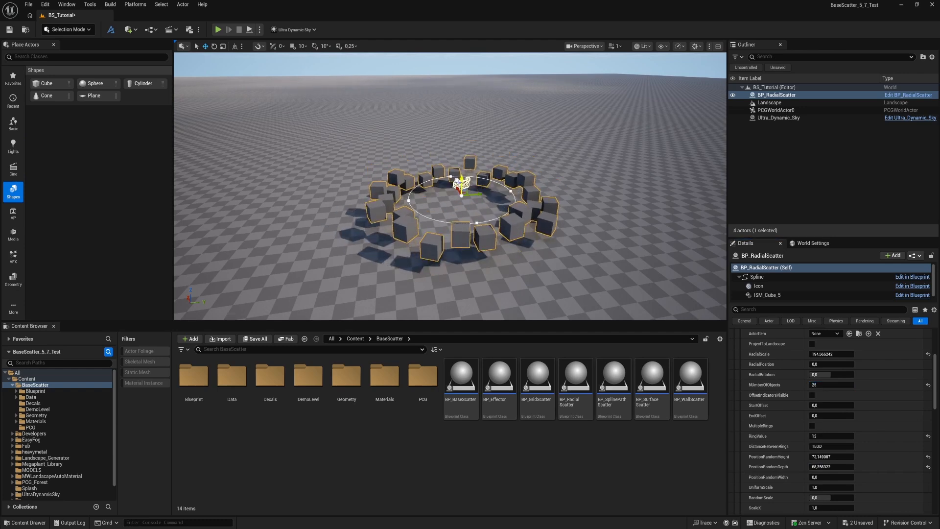
Step: Enable MultipleRings again to see the position randomness spread over all the rings
{"action": "left_click", "coordinate": [812, 425]}
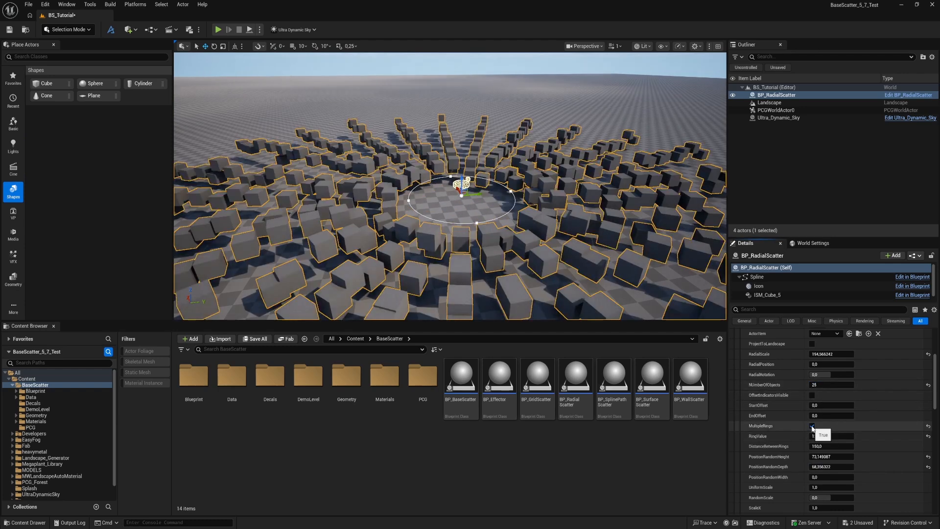
{"action": "key", "text": "s"}
{"action": "mouse_move", "coordinate": [515, 304]}
{"action": "right_mouse_down"}
{"action": "mouse_move", "coordinate": [485, 297]}
{"action": "mouse_move", "coordinate": [507, 284]}
{"action": "mouse_move", "coordinate": [544, 301]}
{"action": "mouse_move", "coordinate": [515, 312]}
{"action": "right_mouse_up"}
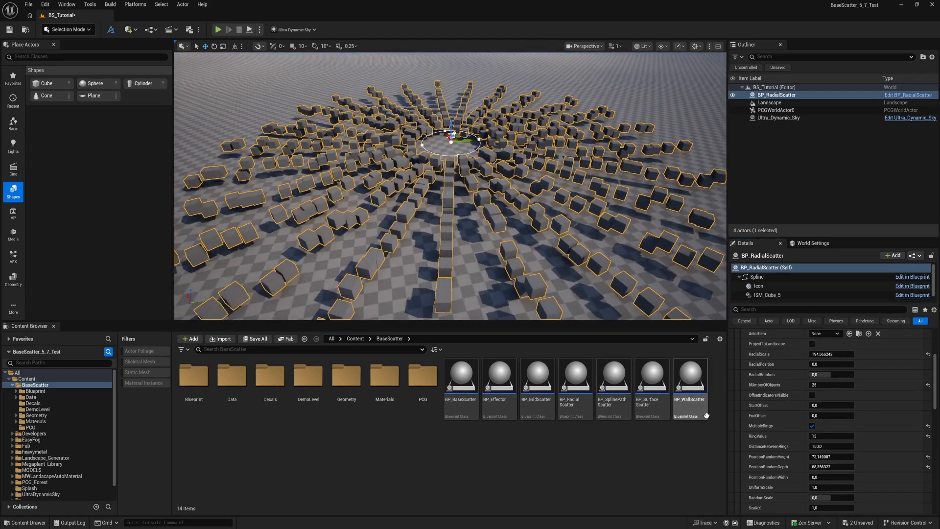
Step: Raise the multi-ring radial scatter along Z and try tilting it
{"action": "scroll", "coordinate": [460, 180], "scroll_direction": "down", "scroll_amount": 2}
{"action": "mouse_move", "coordinate": [451, 129]}
{"action": "left_mouse_down"}
{"action": "mouse_move", "coordinate": [451, 144]}
{"action": "mouse_move", "coordinate": [451, 120]}
{"action": "left_mouse_up"}
{"action": "right_click_drag", "start_coordinate": [478, 194], "coordinate": [468, 167]}
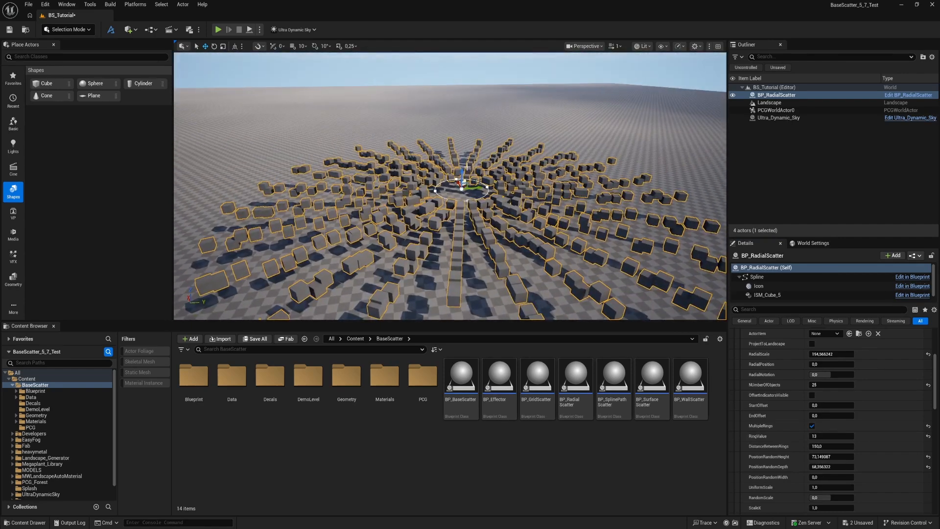
{"action": "mouse_move", "coordinate": [462, 174]}
{"action": "left_mouse_down"}
{"action": "mouse_move", "coordinate": [460, 134]}
{"action": "mouse_move", "coordinate": [467, 150]}
{"action": "mouse_move", "coordinate": [446, 164]}
{"action": "mouse_move", "coordinate": [469, 162]}
{"action": "mouse_move", "coordinate": [471, 175]}
{"action": "left_mouse_up"}
Step: Set the radial scatter's rotation back to 0 on all axes and deselect it
{"action": "scroll", "coordinate": [900, 362], "scroll_direction": "up", "scroll_amount": 6}
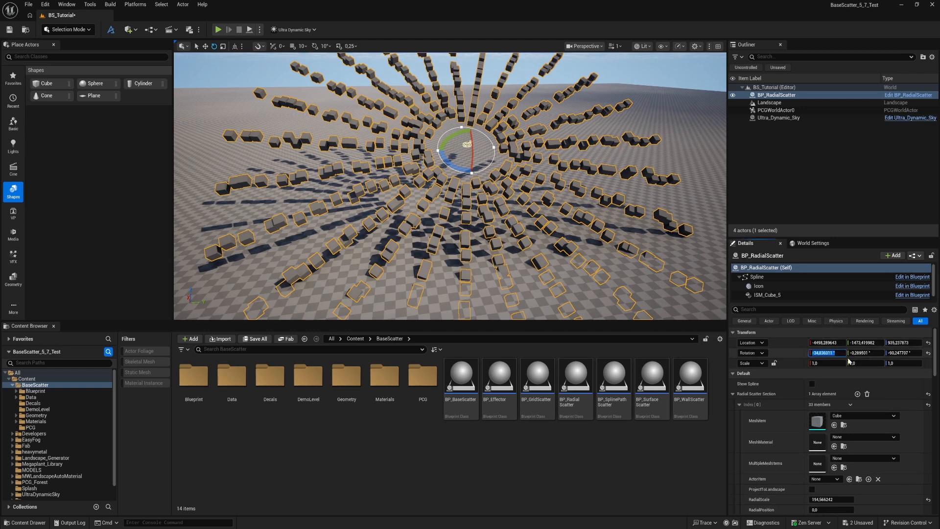
{"action": "left_click", "coordinate": [862, 353]}
{"action": "type", "text": "0"}
{"action": "left_click", "coordinate": [898, 353]}
{"action": "type", "text": "0"}
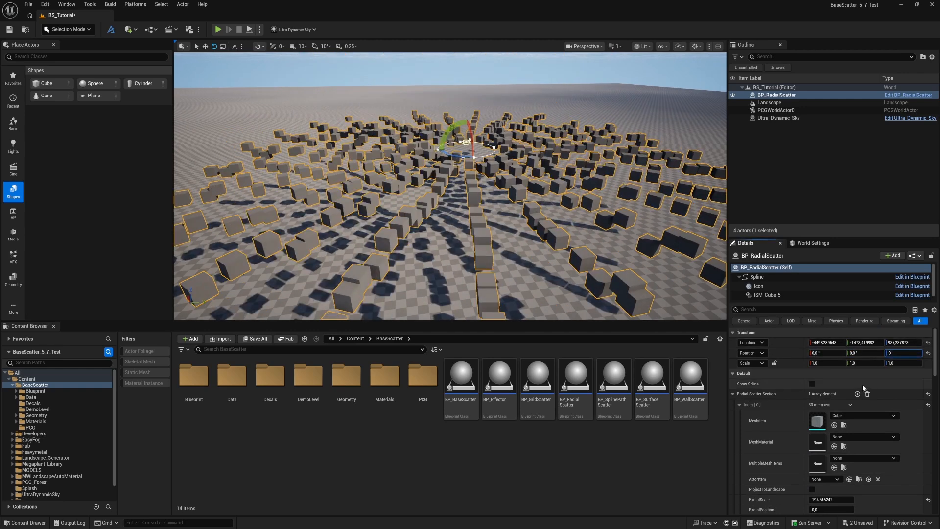
{"action": "left_click", "coordinate": [819, 213]}
{"action": "scroll", "coordinate": [479, 231], "scroll_direction": "down", "scroll_amount": 3}
{"action": "scroll", "coordinate": [486, 177], "scroll_direction": "down", "scroll_amount": 1}
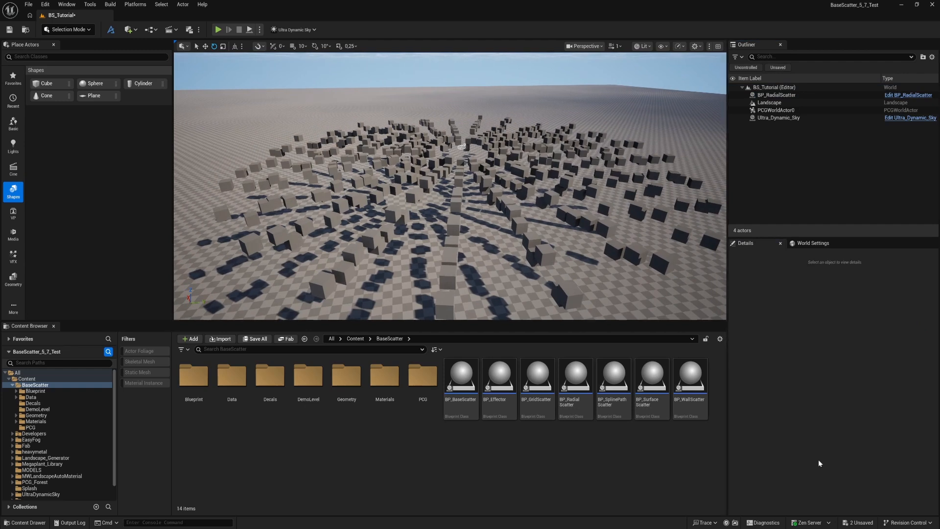
Step: Reselect the radial scatter and disable MultipleRings in its section
{"action": "left_click", "coordinate": [484, 187]}
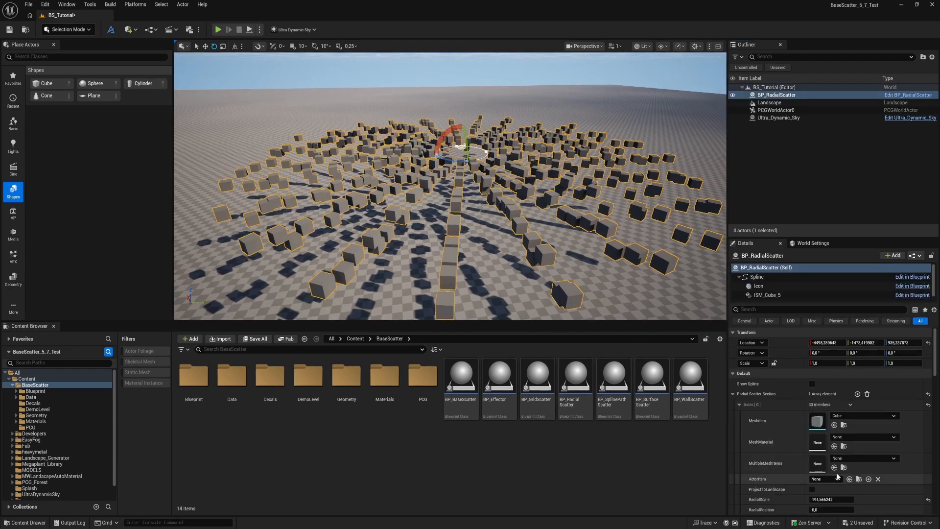
{"action": "scroll", "coordinate": [837, 484], "scroll_direction": "down", "scroll_amount": 5}
{"action": "left_click", "coordinate": [812, 474]}
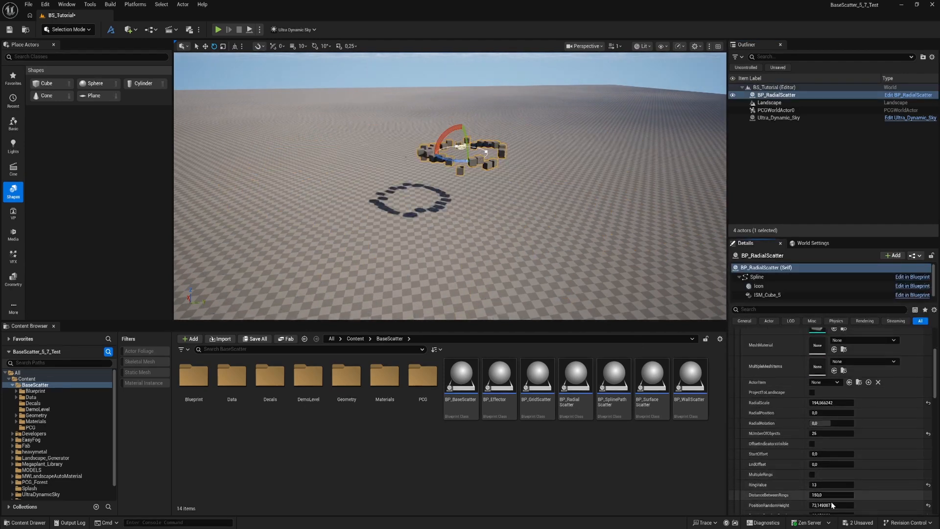
Step: Reset PositionRandomDepth and PositionRandomHeight to their defaults and frame the ring in the viewport
{"action": "scroll", "coordinate": [830, 487], "scroll_direction": "down", "scroll_amount": 4}
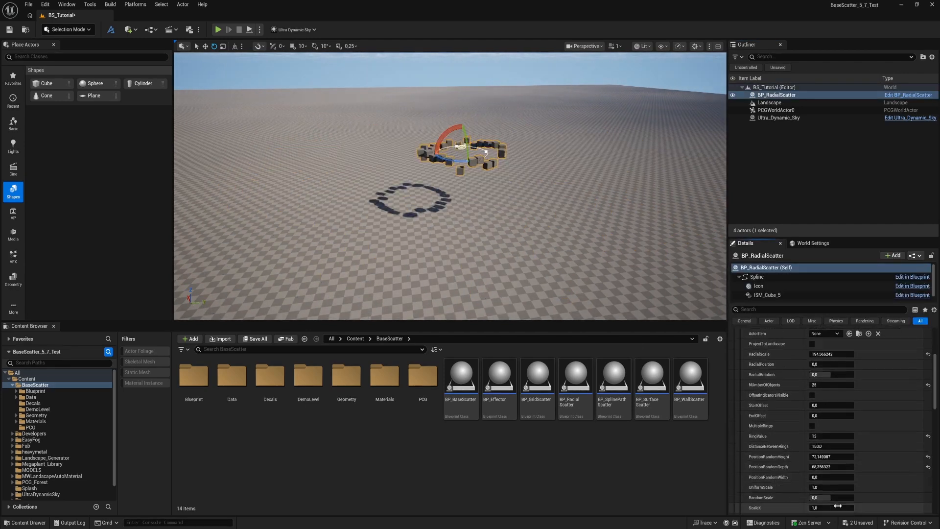
{"action": "left_click", "coordinate": [929, 467]}
{"action": "left_click", "coordinate": [929, 457]}
{"action": "key", "text": "f"}
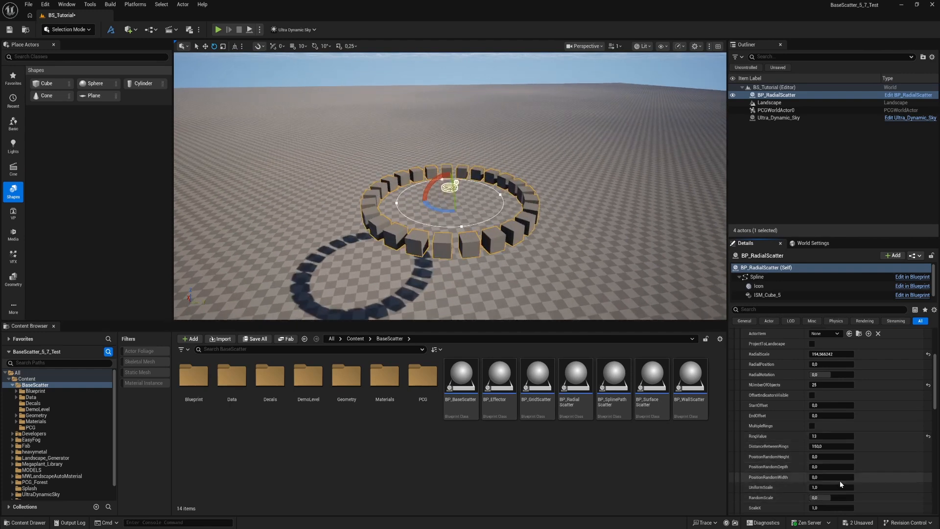
Step: Set UniformScale to about 1.33 and RandomScale to about 0.88, resetting PositionRandomWidth after trying it
{"action": "scroll", "coordinate": [837, 484], "scroll_direction": "down", "scroll_amount": 2}
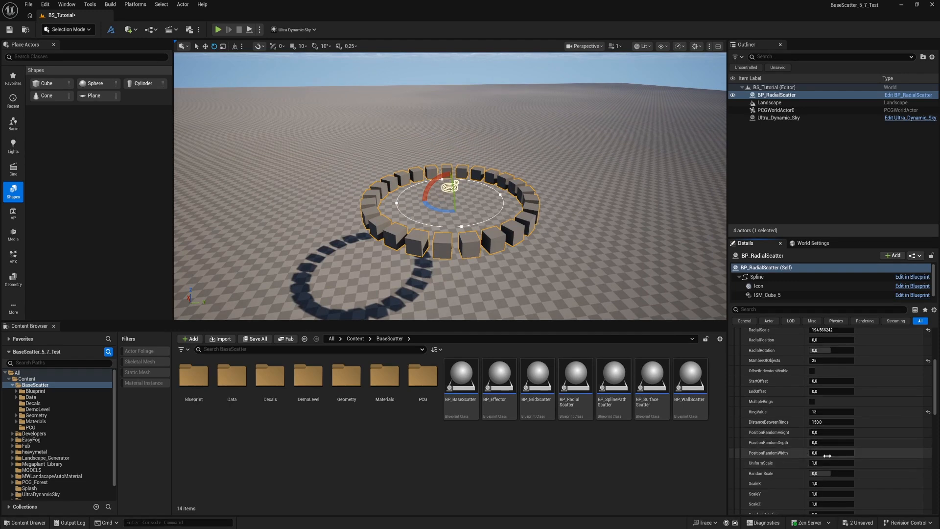
{"action": "mouse_move", "coordinate": [832, 452]}
{"action": "left_mouse_down"}
{"action": "mouse_move", "coordinate": [852, 453]}
{"action": "mouse_move", "coordinate": [815, 455]}
{"action": "left_mouse_up"}
{"action": "left_click_drag", "start_coordinate": [821, 454], "coordinate": [852, 473]}
{"action": "left_click", "coordinate": [929, 455]}
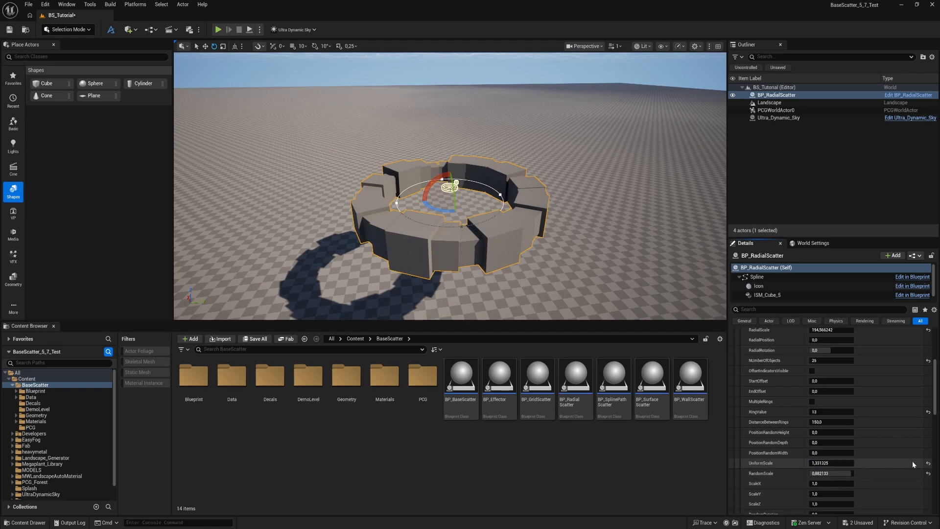
Step: Reset UniformScale to its default, and reset RandomScale after trying a value of about -0.37
{"action": "left_click", "coordinate": [928, 463]}
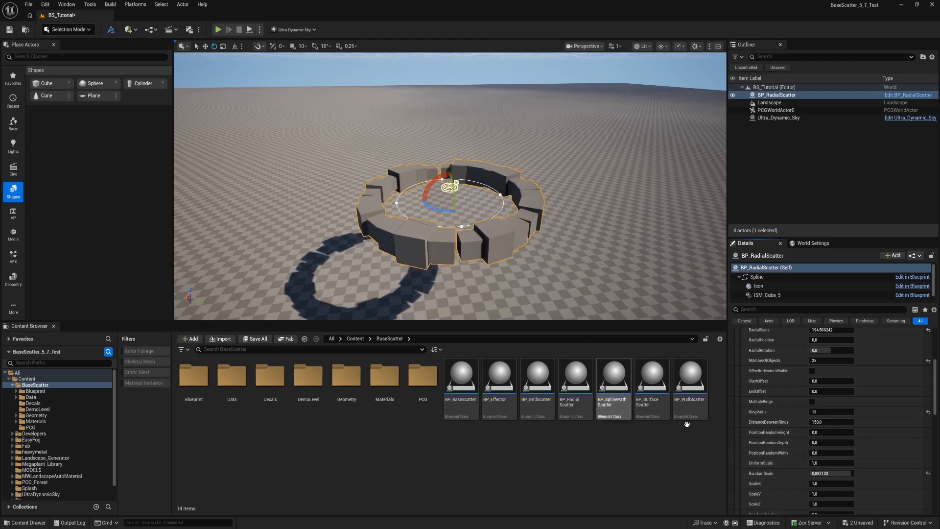
{"action": "left_click_drag", "start_coordinate": [843, 473], "coordinate": [825, 473]}
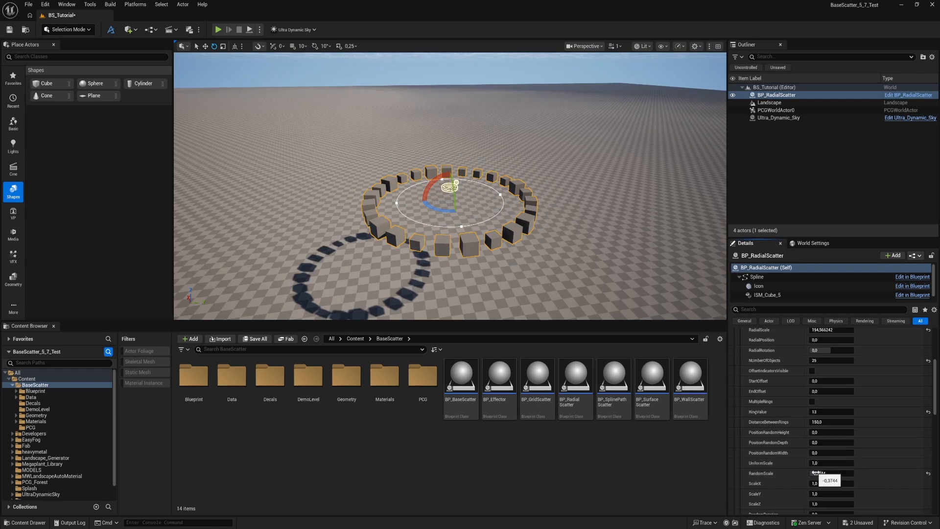
{"action": "left_click", "coordinate": [928, 474]}
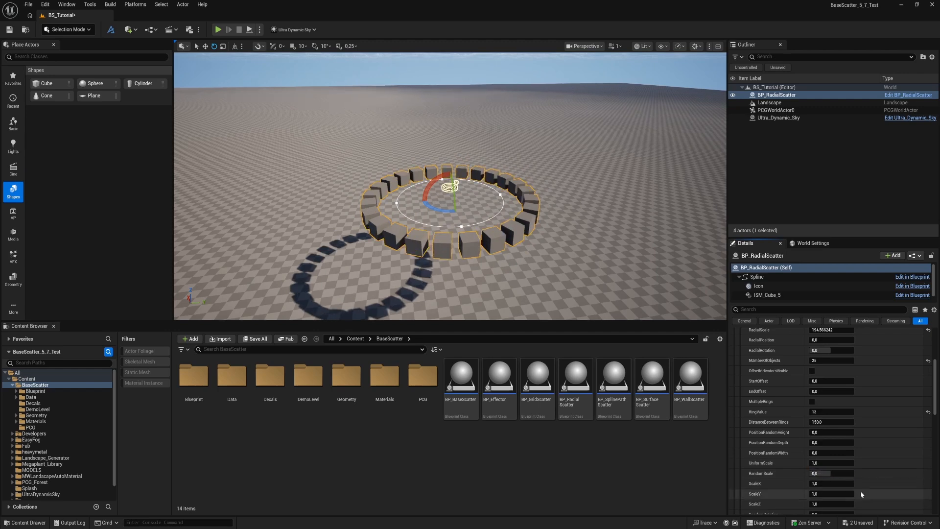
Step: Increase the section's ScaleX until the neighbouring cubes merge into a continuous ring
{"action": "left_click_drag", "start_coordinate": [815, 484], "coordinate": [814, 485]}
{"action": "mouse_move", "coordinate": [457, 267]}
{"action": "right_mouse_down"}
{"action": "mouse_move", "coordinate": [467, 282]}
{"action": "mouse_move", "coordinate": [458, 279]}
{"action": "right_mouse_up"}
{"action": "key", "text": "w"}
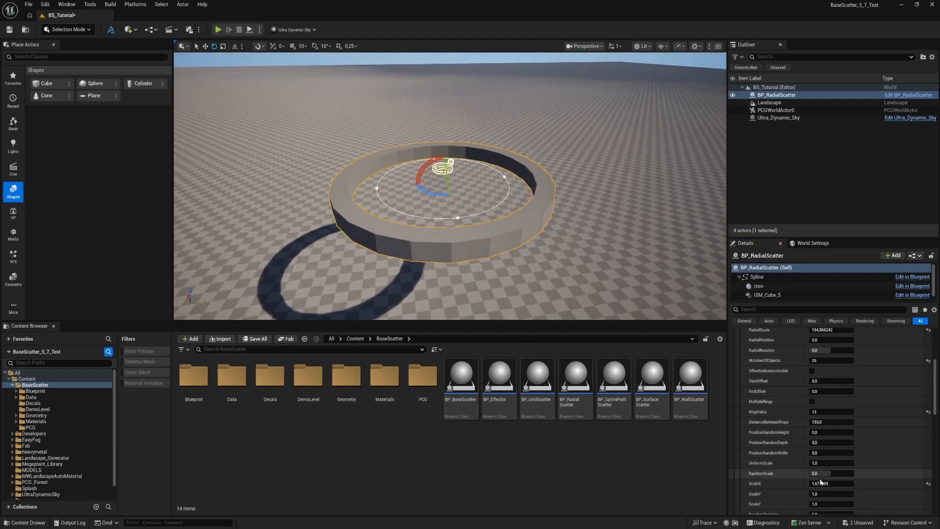
Step: Reset ScaleX to its default, and reset ScaleY after trying a value of about 3.92
{"action": "left_click", "coordinate": [928, 484]}
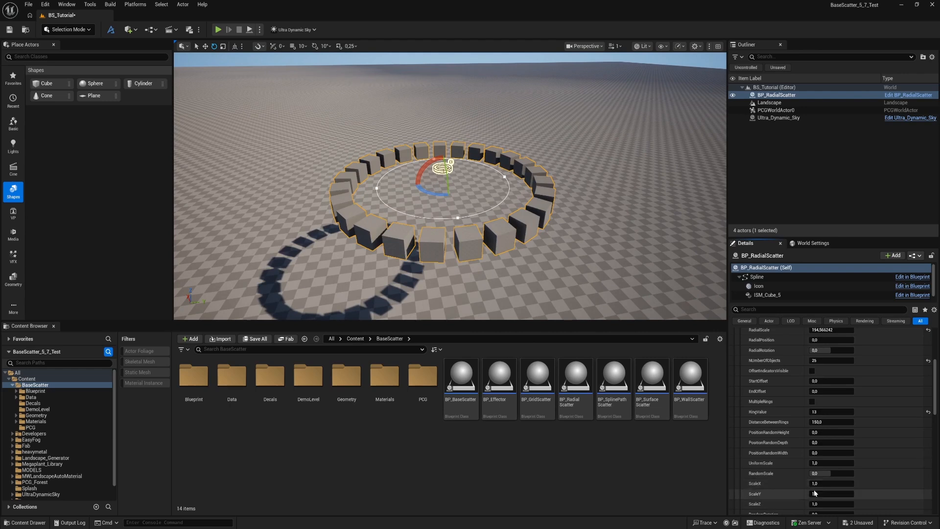
{"action": "mouse_move", "coordinate": [817, 494]}
{"action": "left_mouse_down"}
{"action": "mouse_move", "coordinate": [837, 494]}
{"action": "mouse_move", "coordinate": [819, 494]}
{"action": "mouse_move", "coordinate": [827, 494]}
{"action": "left_mouse_up"}
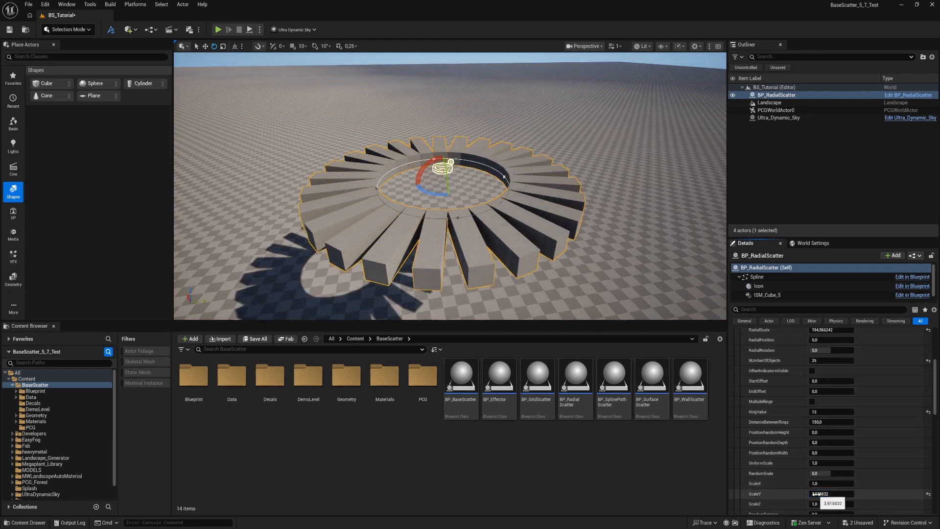
{"action": "left_click", "coordinate": [928, 494]}
Step: Stretch the cubes upward with a ScaleZ of about 5.51 and set PositionRandomHeight to about 67.15
{"action": "left_click_drag", "start_coordinate": [809, 507], "coordinate": [828, 504]}
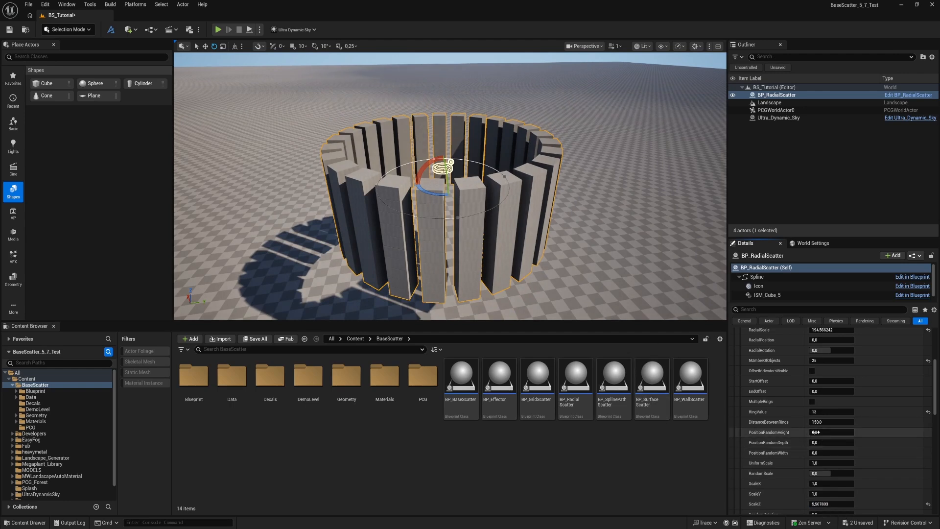
{"action": "mouse_move", "coordinate": [813, 432]}
{"action": "left_mouse_down"}
{"action": "mouse_move", "coordinate": [834, 432]}
{"action": "mouse_move", "coordinate": [811, 432]}
{"action": "left_mouse_up"}
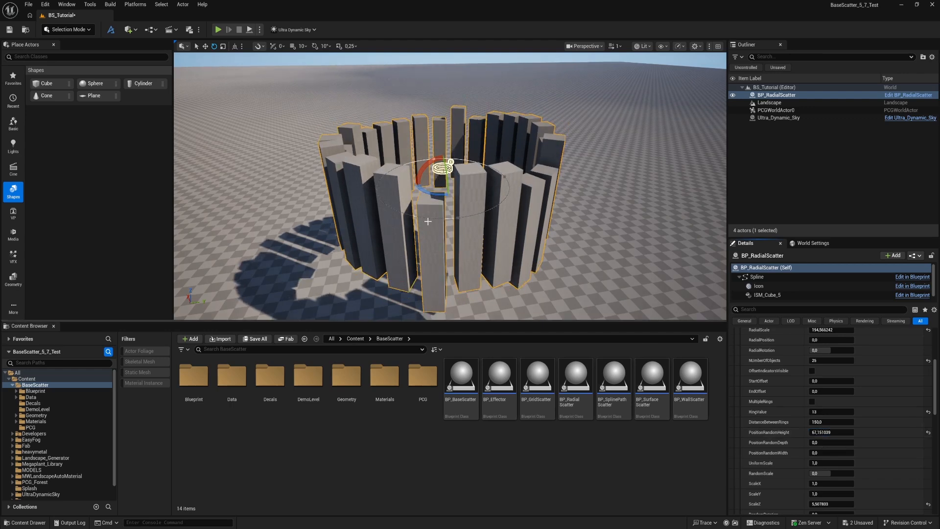
{"action": "scroll", "coordinate": [463, 238], "scroll_direction": "down", "scroll_amount": 3}
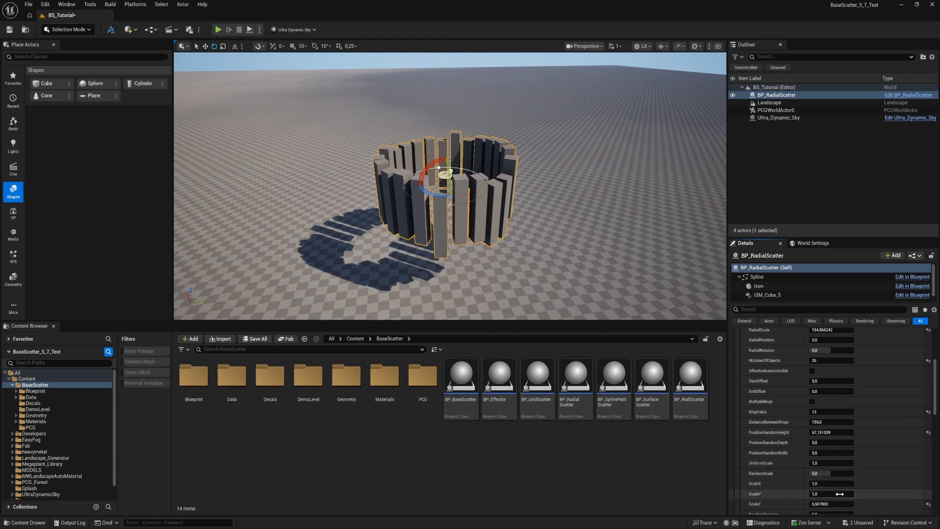
Step: Thin the pillars with a ScaleY of about 0.73 and ScaleX of about 0.21, and raise NumberOfObjects to 92
{"action": "left_click_drag", "start_coordinate": [828, 493], "coordinate": [826, 484]}
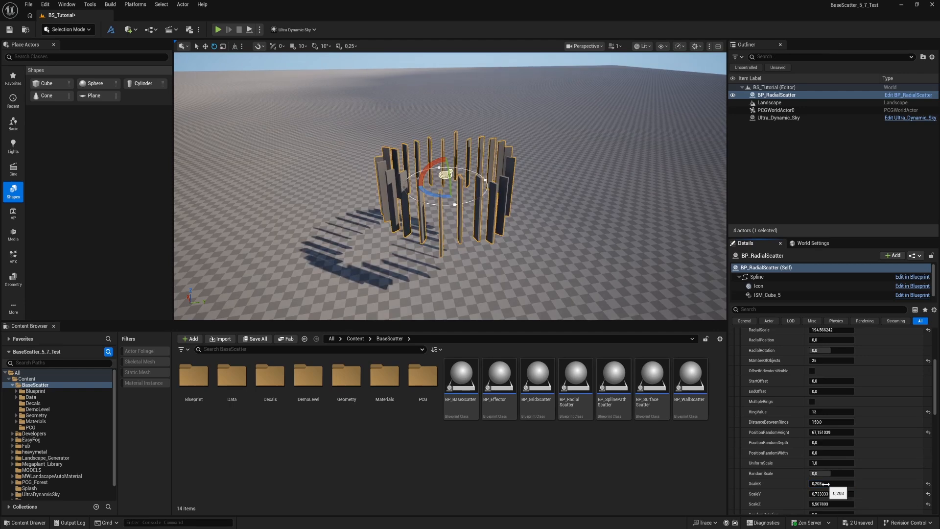
{"action": "scroll", "coordinate": [816, 433], "scroll_direction": "up", "scroll_amount": 3}
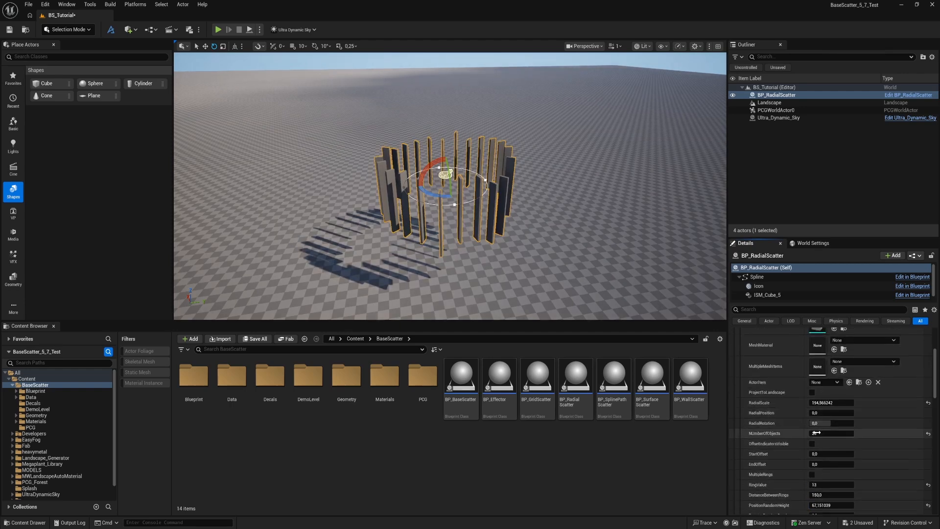
{"action": "left_click_drag", "start_coordinate": [816, 433], "coordinate": [821, 434]}
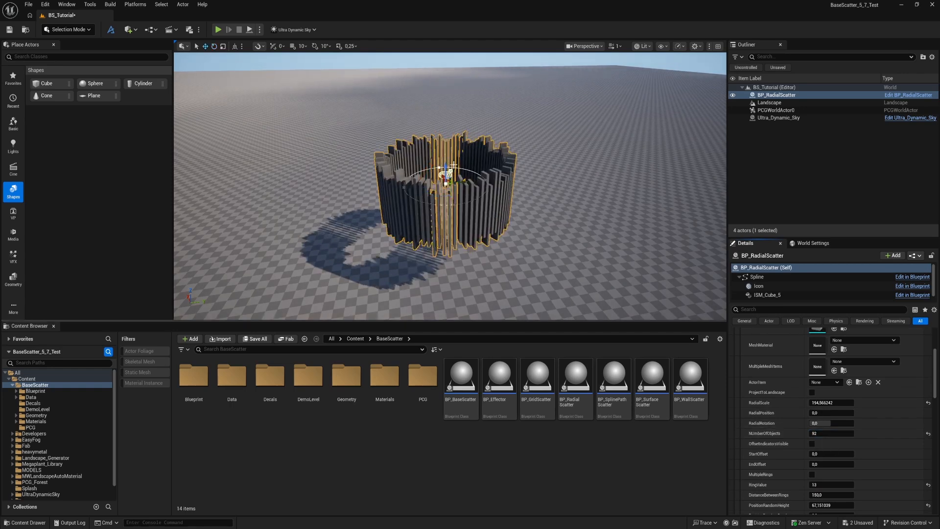
Step: Lower the radial scatter actor so the pillars' bases sink into the ground
{"action": "left_click_drag", "start_coordinate": [445, 167], "coordinate": [446, 233]}
{"action": "key", "text": "w"}
{"action": "right_click_drag", "start_coordinate": [490, 271], "coordinate": [463, 258]}
{"action": "key", "text": "e"}
{"action": "left_click", "coordinate": [815, 189]}
{"action": "left_click", "coordinate": [464, 258]}
{"action": "scroll", "coordinate": [871, 464], "scroll_direction": "down", "scroll_amount": 5}
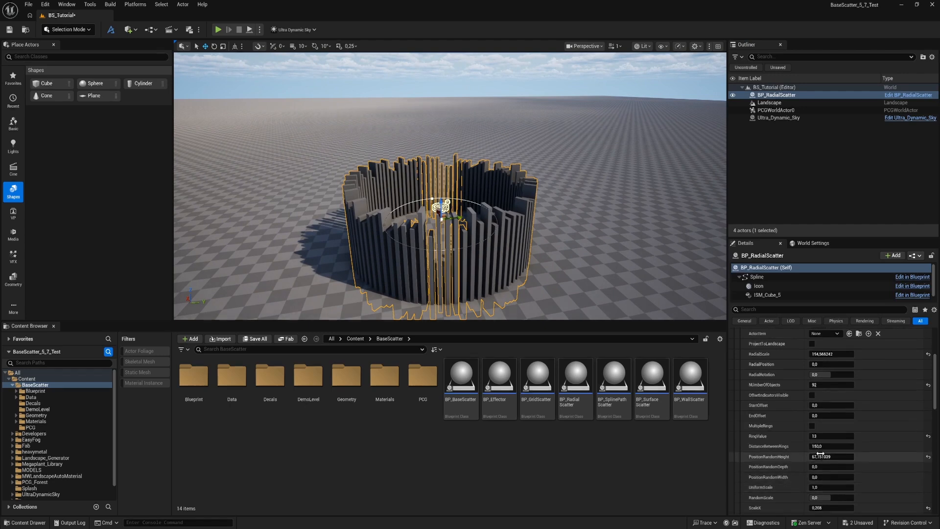
Step: Set PositionRandomDepth to about 9.82 and PositionRandomWidth to 8, and view the ring without its selection outline
{"action": "mouse_move", "coordinate": [813, 468]}
{"action": "left_mouse_down"}
{"action": "mouse_move", "coordinate": [827, 469]}
{"action": "mouse_move", "coordinate": [815, 468]}
{"action": "mouse_move", "coordinate": [827, 490]}
{"action": "mouse_move", "coordinate": [818, 477]}
{"action": "left_mouse_up"}
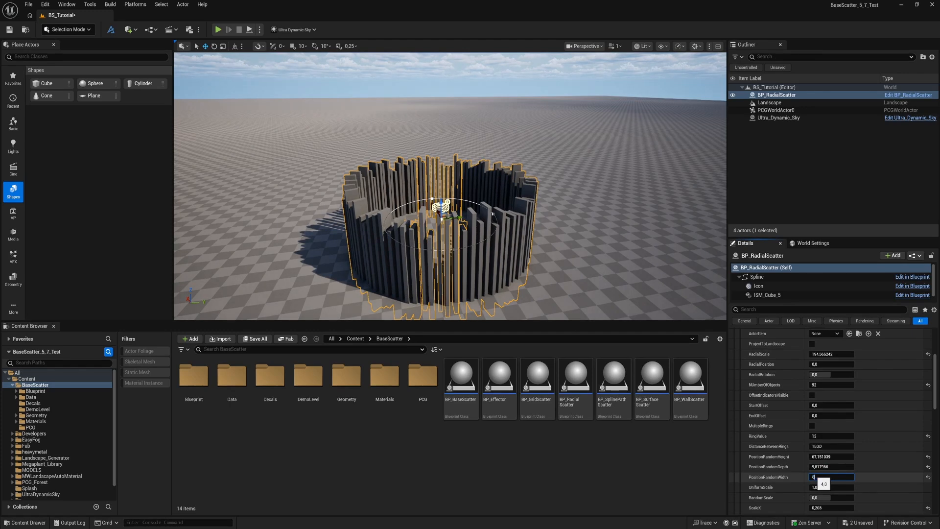
{"action": "left_click", "coordinate": [768, 180]}
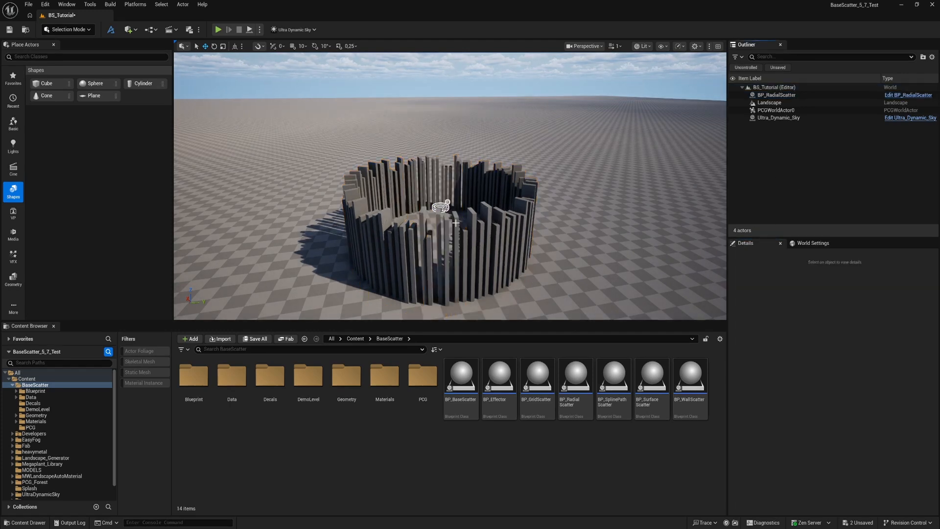
{"action": "left_click", "coordinate": [473, 233]}
Step: Set RandomRotation to 2 after trying 3, and toggle AbsoluteRotation on and back off
{"action": "scroll", "coordinate": [891, 498], "scroll_direction": "down", "scroll_amount": 3}
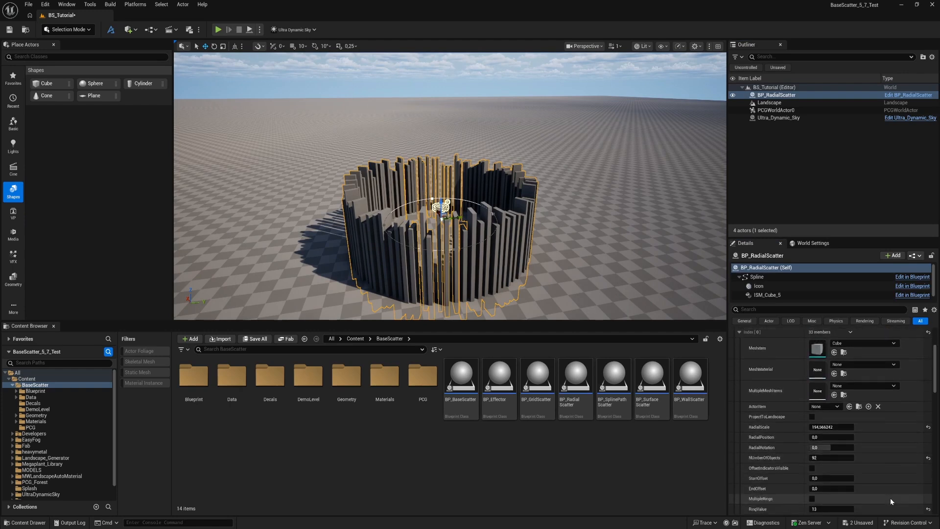
{"action": "scroll", "coordinate": [880, 501], "scroll_direction": "down", "scroll_amount": 2}
{"action": "scroll", "coordinate": [824, 489], "scroll_direction": "down", "scroll_amount": 2}
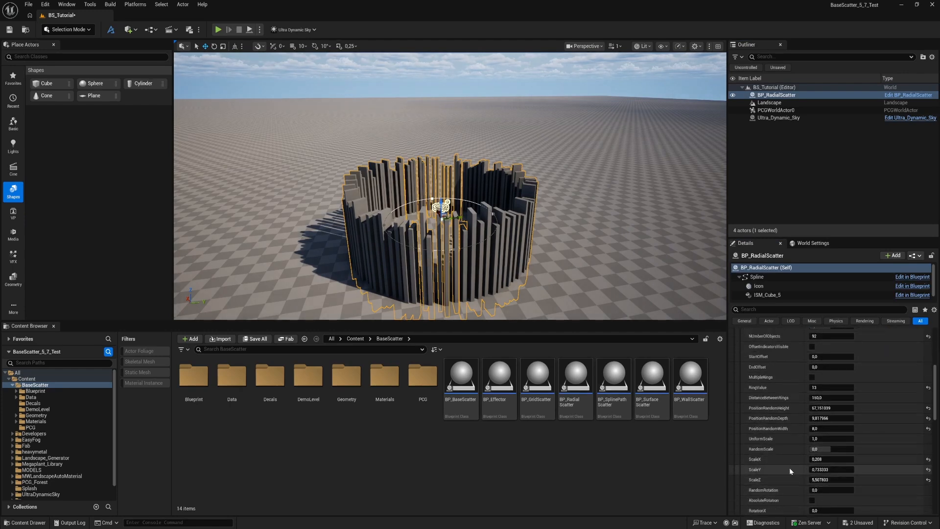
{"action": "scroll", "coordinate": [817, 471], "scroll_direction": "down", "scroll_amount": 1}
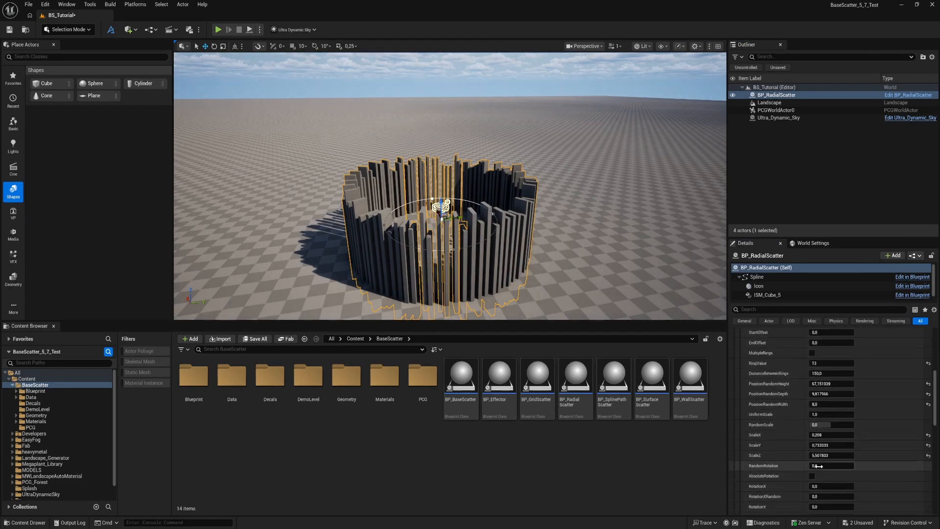
{"action": "mouse_move", "coordinate": [816, 466]}
{"action": "left_mouse_down"}
{"action": "mouse_move", "coordinate": [869, 466]}
{"action": "mouse_move", "coordinate": [819, 465]}
{"action": "left_mouse_up"}
{"action": "left_click", "coordinate": [827, 466]}
{"action": "type", "text": "2"}
{"action": "key", "text": "Return"}
{"action": "type", "text": "3"}
{"action": "key", "text": "Return"}
{"action": "type", "text": "2"}
{"action": "key", "text": "Return"}
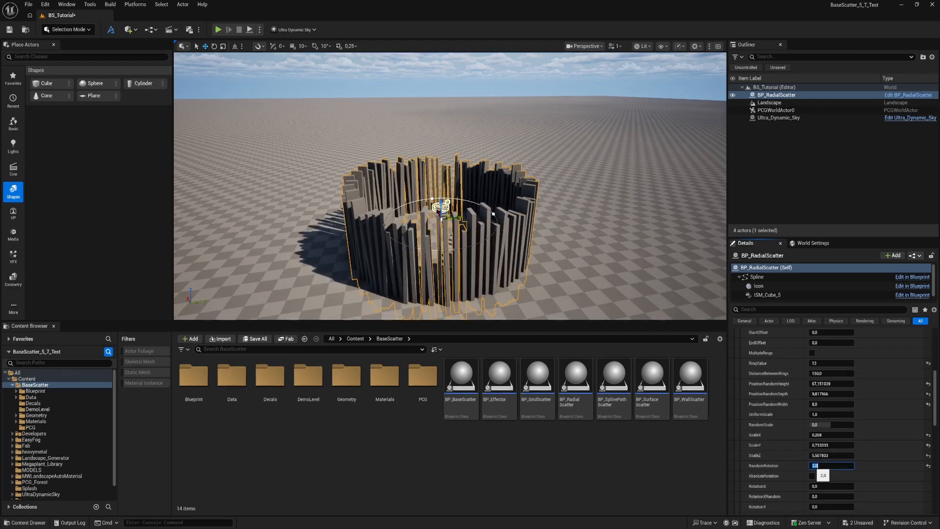
{"action": "left_click", "coordinate": [812, 476]}
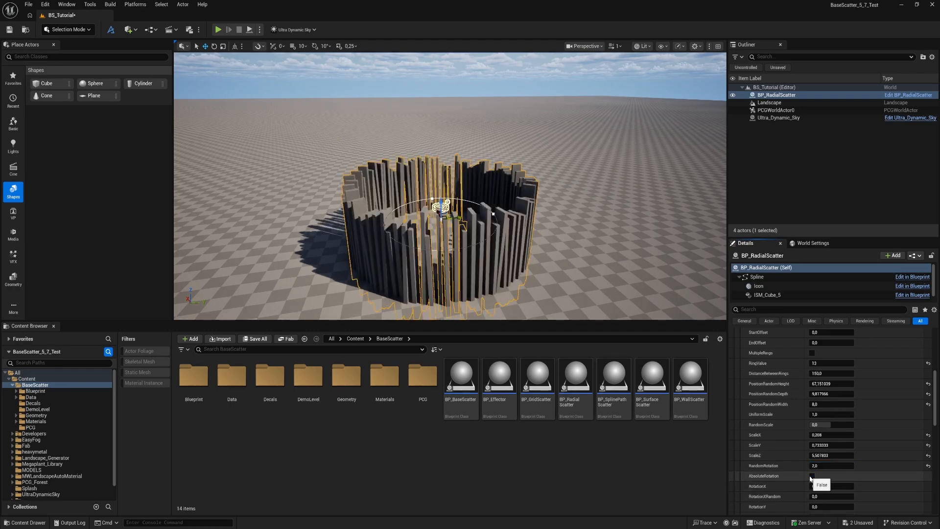
{"action": "left_click", "coordinate": [812, 477]}
Step: Reset ScaleX, ScaleY, ScaleZ and RandomRotation to their defaults
{"action": "scroll", "coordinate": [810, 475], "scroll_direction": "down", "scroll_amount": 2}
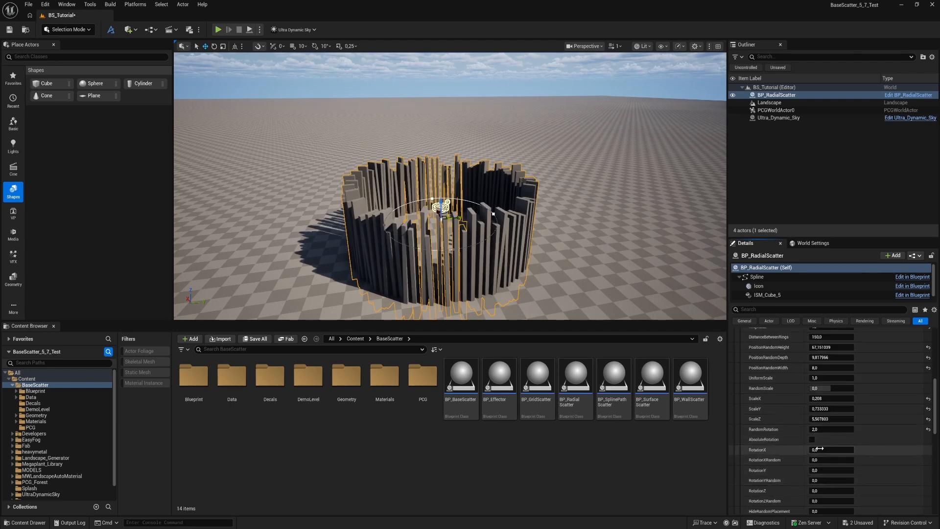
{"action": "left_click", "coordinate": [929, 399]}
{"action": "left_click", "coordinate": [929, 409]}
{"action": "left_click", "coordinate": [929, 419]}
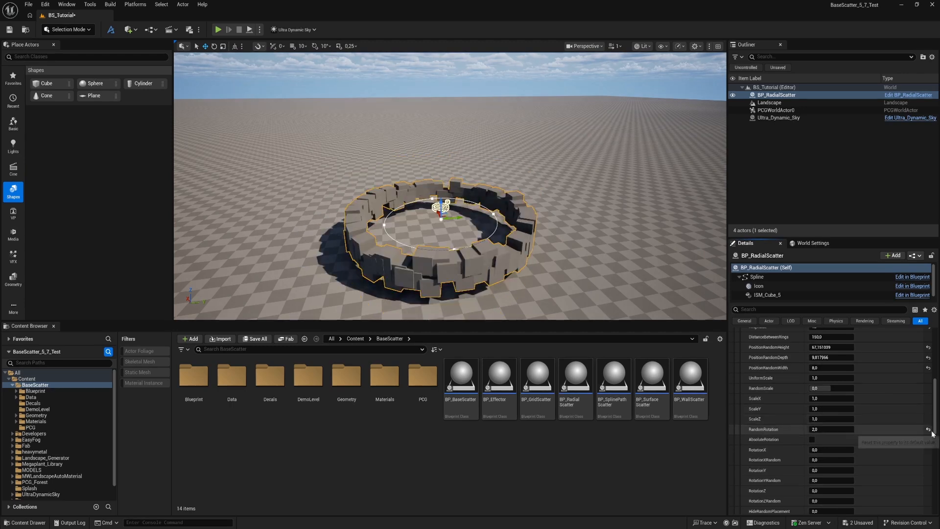
{"action": "left_click", "coordinate": [928, 429]}
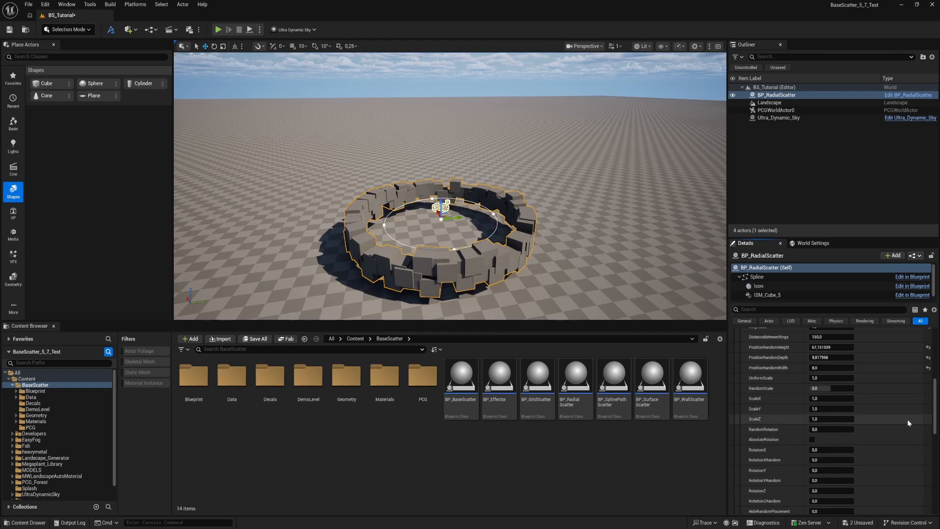
Step: Reset PositionRandomWidth, PositionRandomDepth and PositionRandomHeight to their defaults
{"action": "left_click", "coordinate": [929, 368]}
{"action": "left_click", "coordinate": [928, 357]}
{"action": "left_click", "coordinate": [928, 348]}
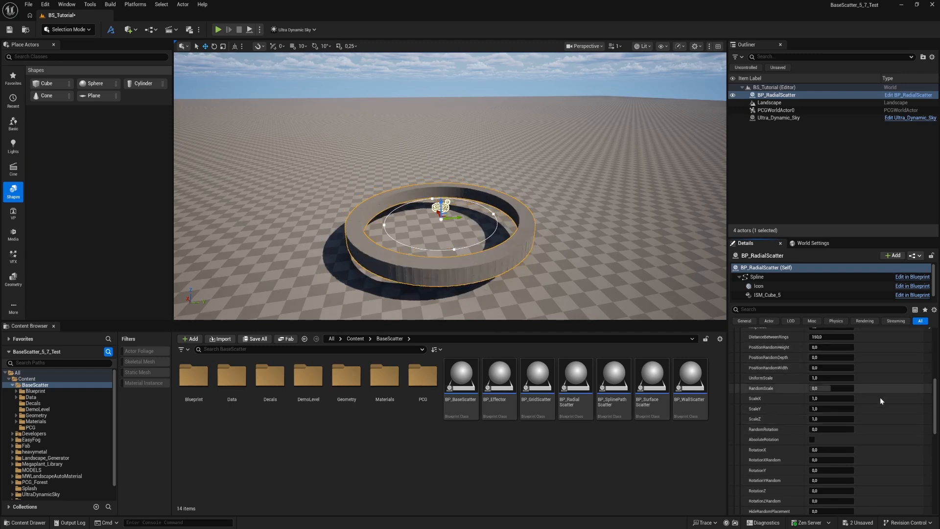
Step: Reduce the section's NumberOfObjects to 25 after trying 35
{"action": "scroll", "coordinate": [860, 383], "scroll_direction": "up", "scroll_amount": 3}
{"action": "left_click", "coordinate": [821, 349]}
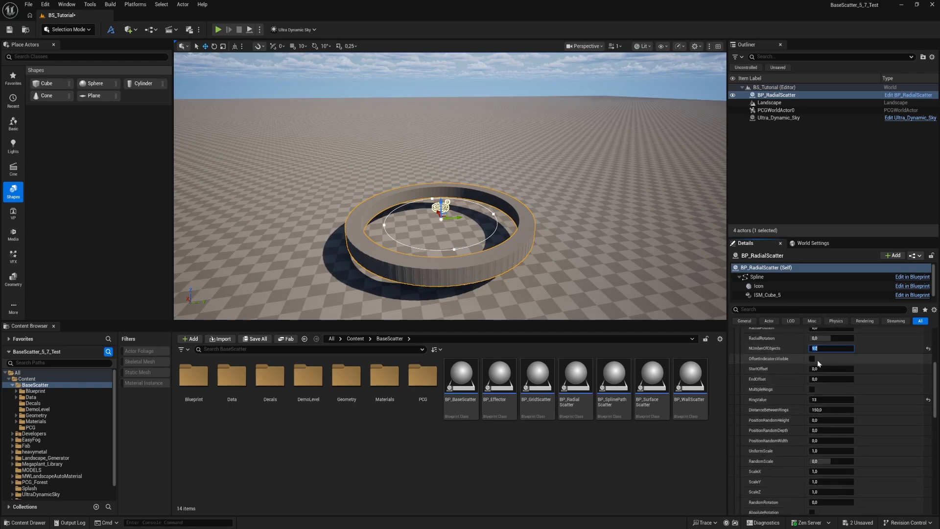
{"action": "key", "text": "Return"}
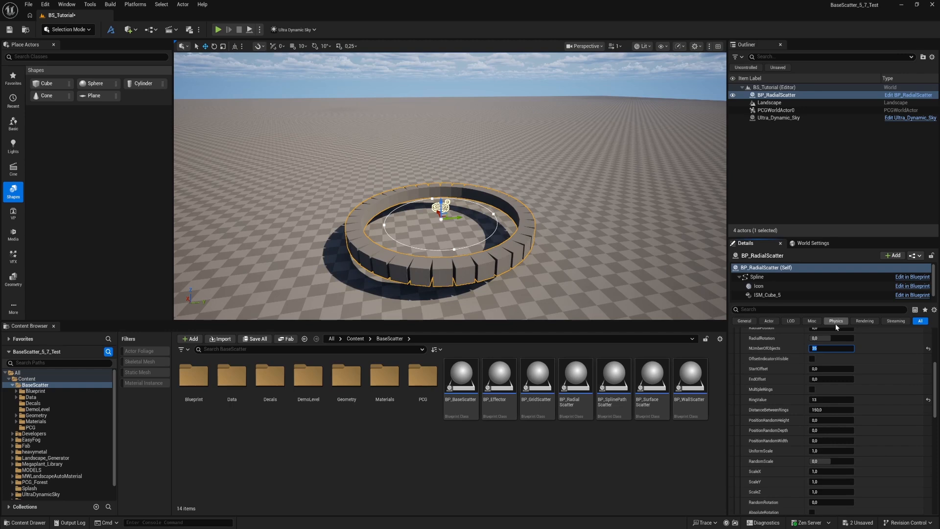
{"action": "type", "text": "25"}
{"action": "key", "text": "Return"}
{"action": "scroll", "coordinate": [899, 450], "scroll_direction": "down", "scroll_amount": 4}
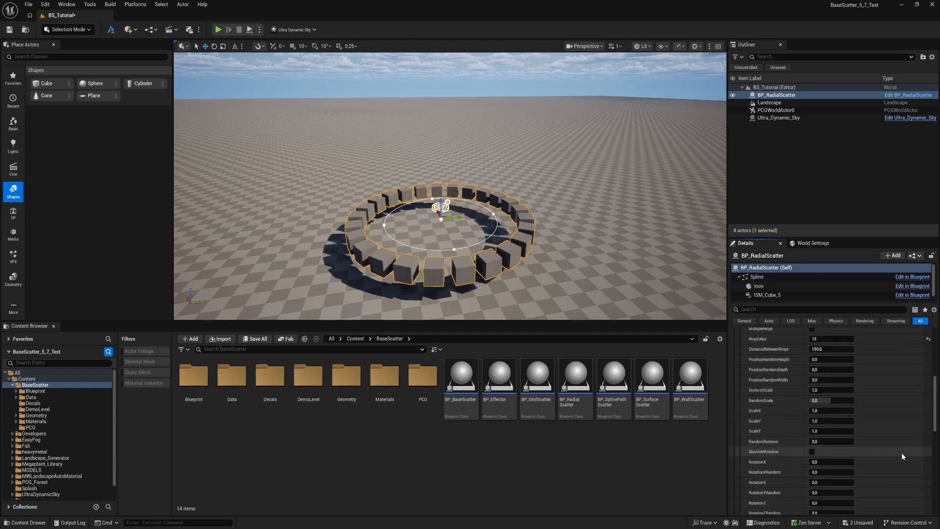
Step: Try a RotationX of about 18.81 on the cubes, and reset it to its default
{"action": "scroll", "coordinate": [833, 431], "scroll_direction": "up", "scroll_amount": 2}
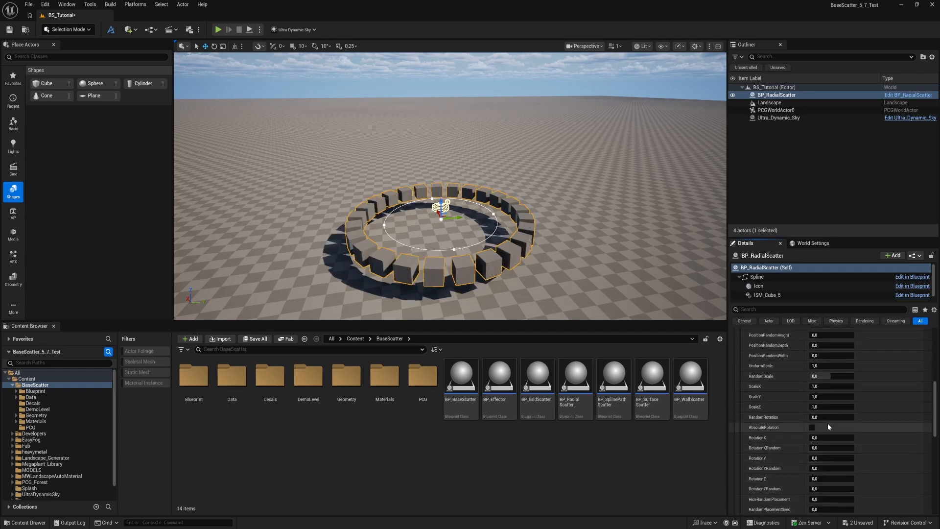
{"action": "mouse_move", "coordinate": [817, 439]}
{"action": "left_mouse_down"}
{"action": "mouse_move", "coordinate": [857, 439]}
{"action": "mouse_move", "coordinate": [828, 438]}
{"action": "left_mouse_up"}
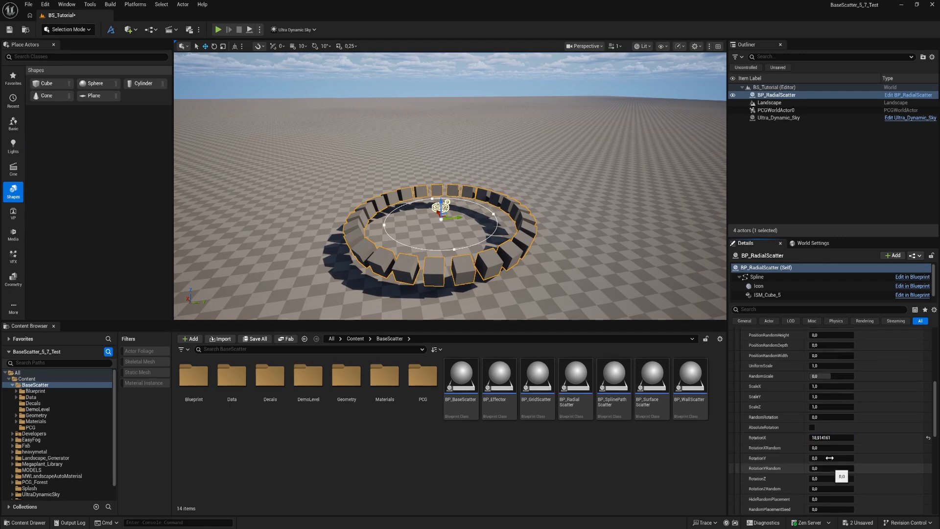
{"action": "left_click", "coordinate": [928, 437]}
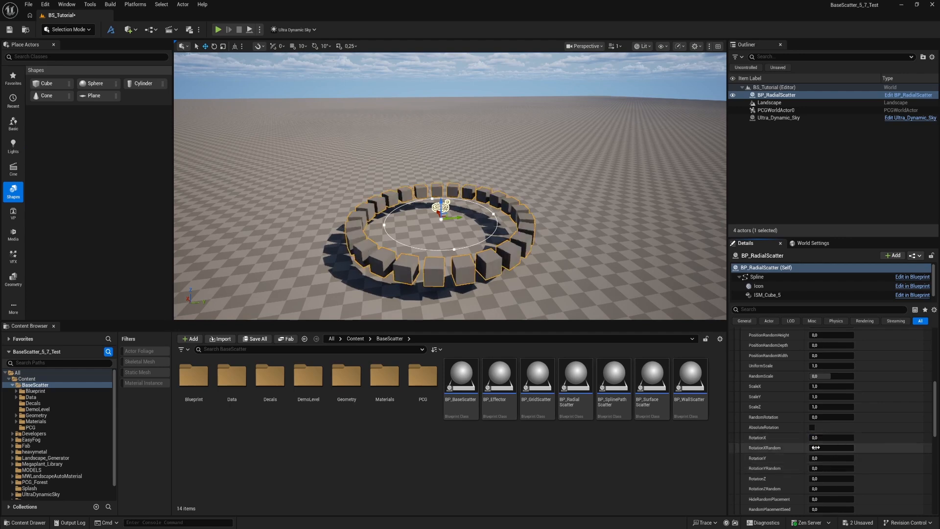
Step: Try RotationXRandom at about 15.66 and about 39.11, and reset it to its default
{"action": "left_click_drag", "start_coordinate": [831, 448], "coordinate": [821, 448]}
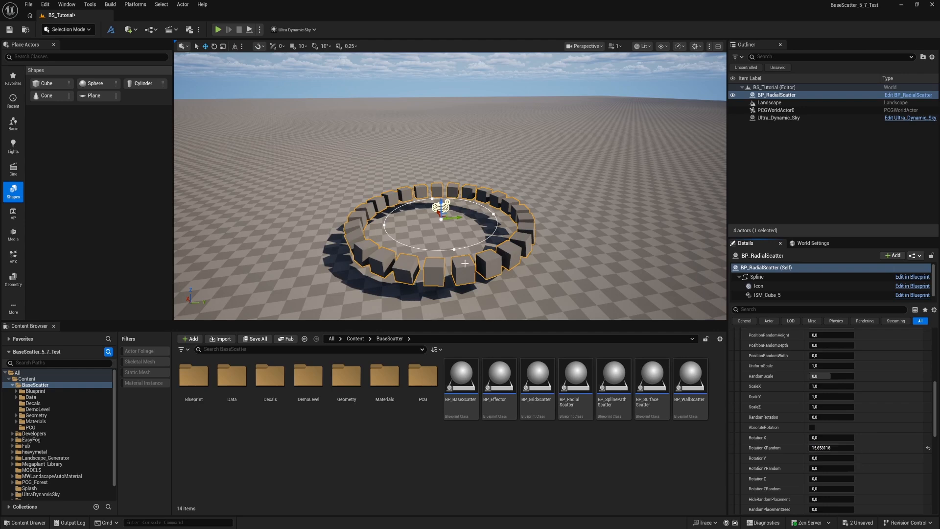
{"action": "left_click_drag", "start_coordinate": [831, 448], "coordinate": [847, 447]}
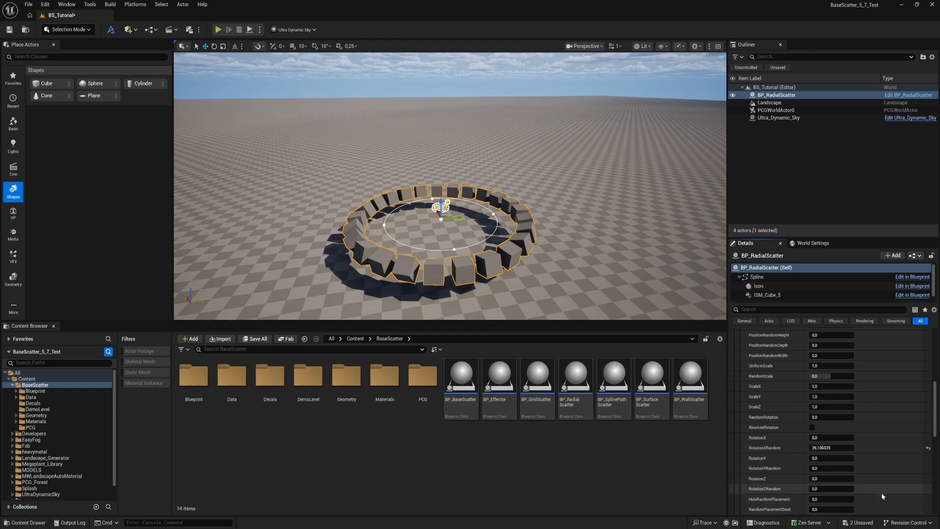
{"action": "scroll", "coordinate": [888, 492], "scroll_direction": "down", "scroll_amount": 3}
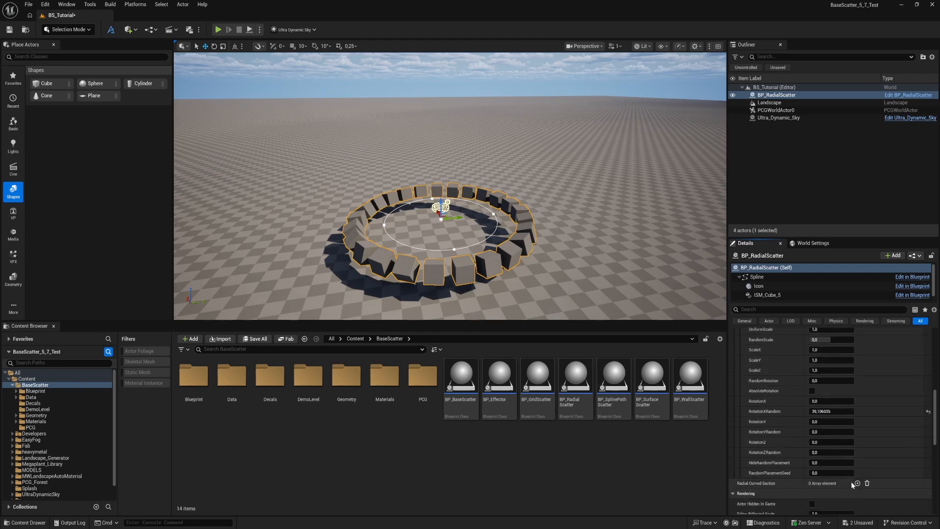
{"action": "scroll", "coordinate": [850, 465], "scroll_direction": "up", "scroll_amount": 2}
{"action": "scroll", "coordinate": [841, 456], "scroll_direction": "down", "scroll_amount": 1}
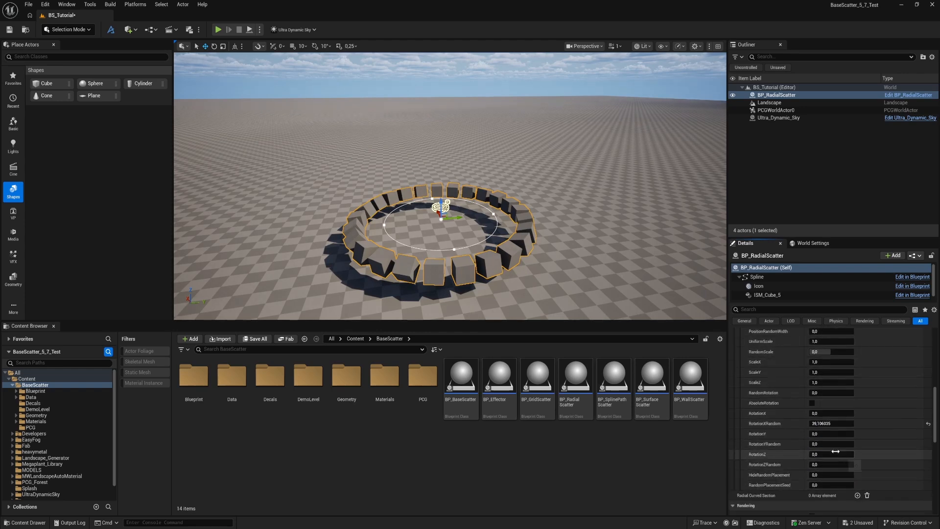
{"action": "left_click", "coordinate": [929, 424]}
Step: Try a RotationY of about 24.19 followed by a raised RotationYRandom, resetting each to its default
{"action": "left_click_drag", "start_coordinate": [816, 434], "coordinate": [837, 433]}
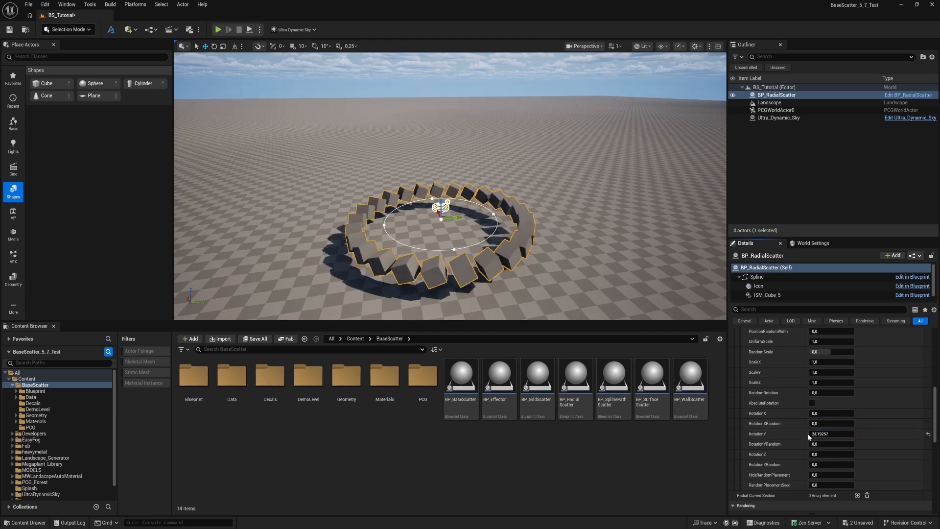
{"action": "left_click", "coordinate": [928, 434]}
{"action": "left_click_drag", "start_coordinate": [831, 444], "coordinate": [845, 452]}
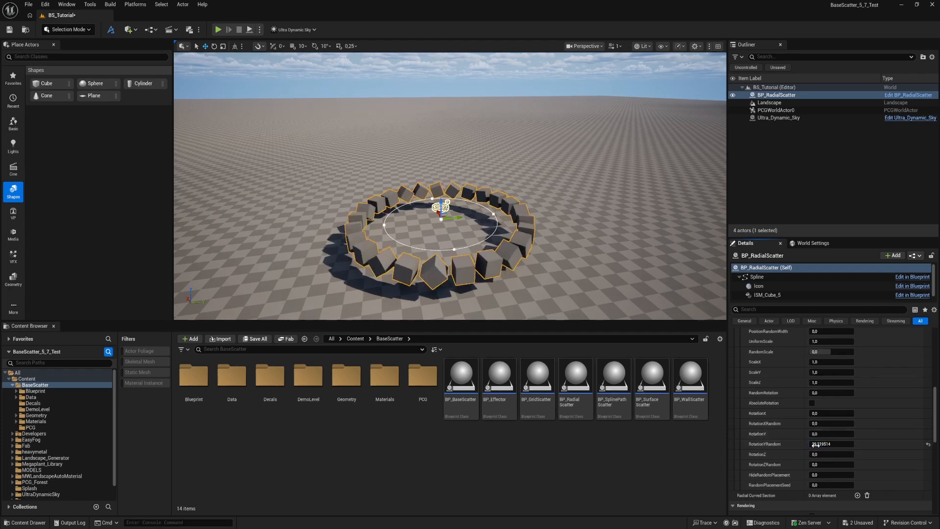
{"action": "left_click", "coordinate": [928, 443]}
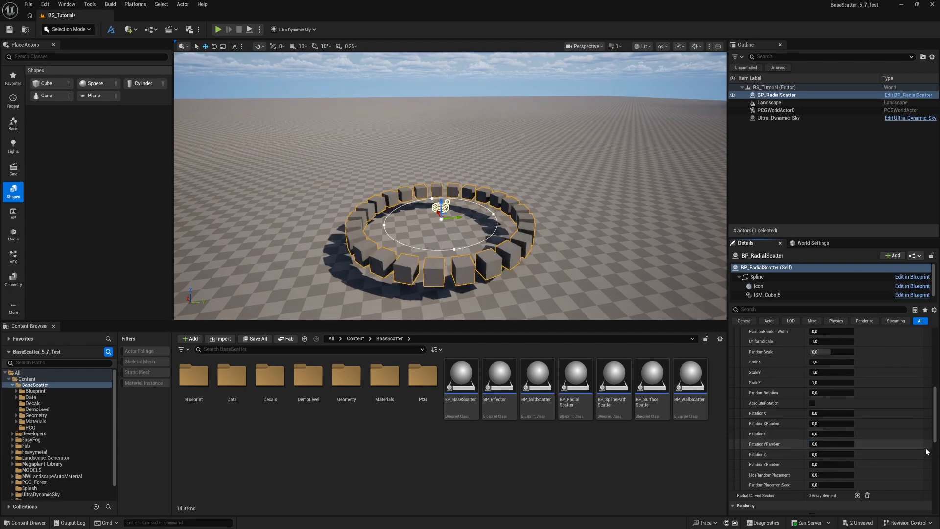
Step: Try a RotationZ of about 13.35 on the cubes, and reset it to its default
{"action": "mouse_move", "coordinate": [831, 455]}
{"action": "left_mouse_down"}
{"action": "mouse_move", "coordinate": [813, 455]}
{"action": "mouse_move", "coordinate": [828, 454]}
{"action": "left_mouse_up"}
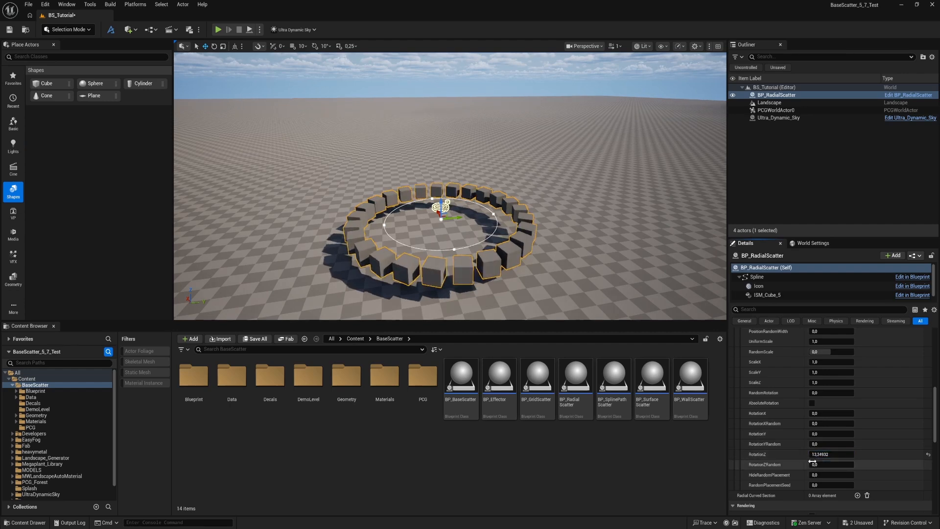
{"action": "left_click", "coordinate": [929, 454]}
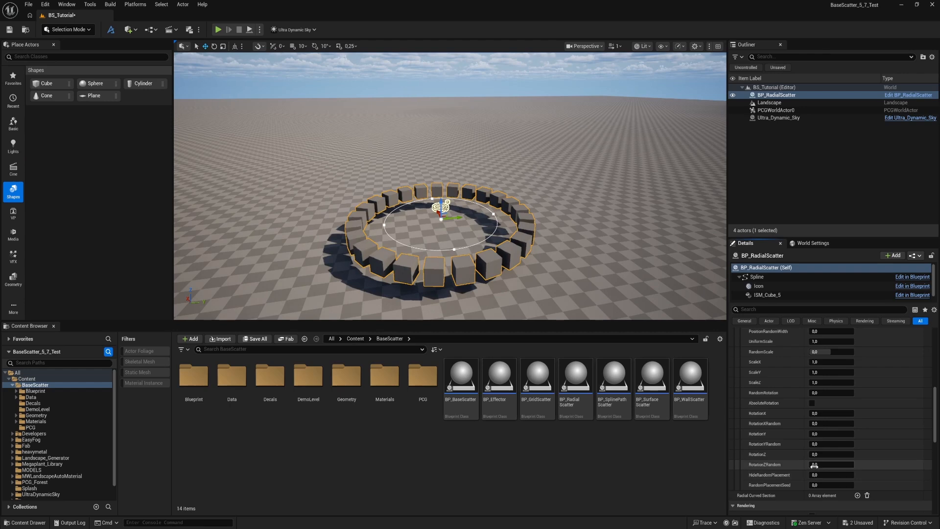
Step: Try a RotationZRandom of about 106.37 with a RandomPlacementSeed of about 38.11, and reset HideRandomPlacement to its default
{"action": "left_click_drag", "start_coordinate": [831, 464], "coordinate": [874, 460]}
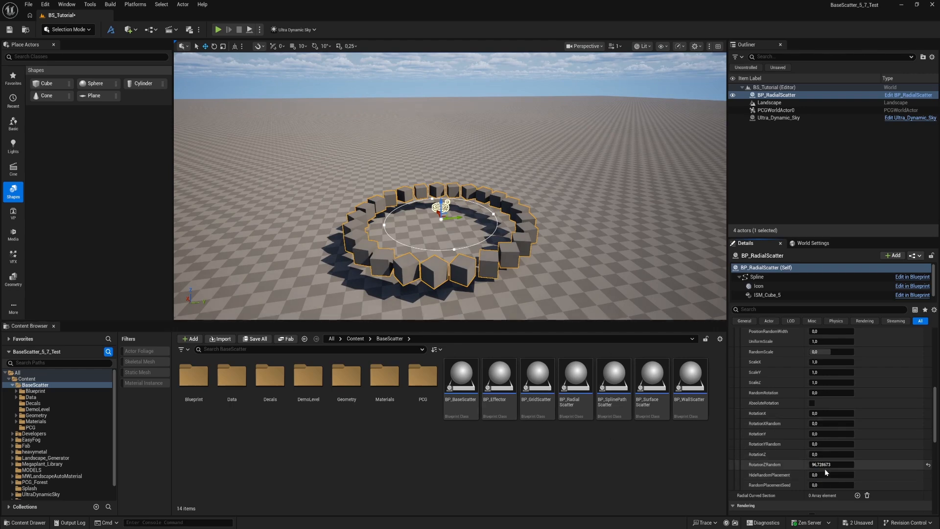
{"action": "left_click_drag", "start_coordinate": [827, 465], "coordinate": [825, 486]}
{"action": "left_click", "coordinate": [929, 475]}
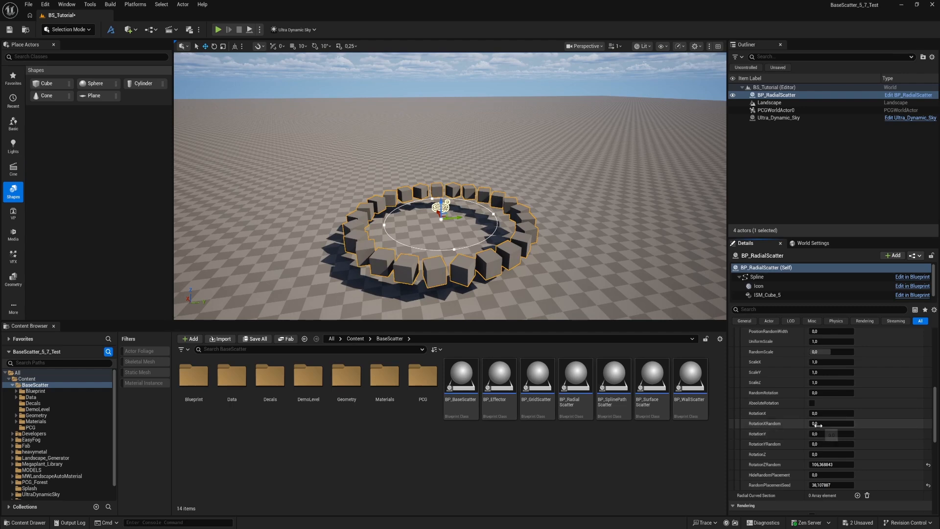
Step: Try RotationXRandom at about 21.54 with RandomPlacementSeed at about 57.04, and reset the seed and both random rotations to their defaults
{"action": "left_click_drag", "start_coordinate": [820, 424], "coordinate": [831, 424]}
{"action": "left_click_drag", "start_coordinate": [819, 486], "coordinate": [834, 485]}
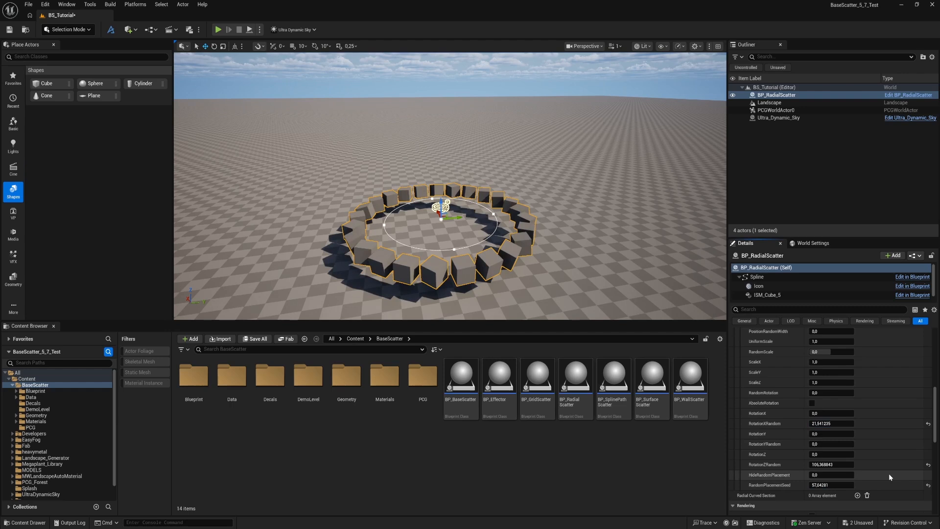
{"action": "left_click", "coordinate": [928, 486]}
{"action": "left_click", "coordinate": [928, 465]}
{"action": "left_click", "coordinate": [929, 424]}
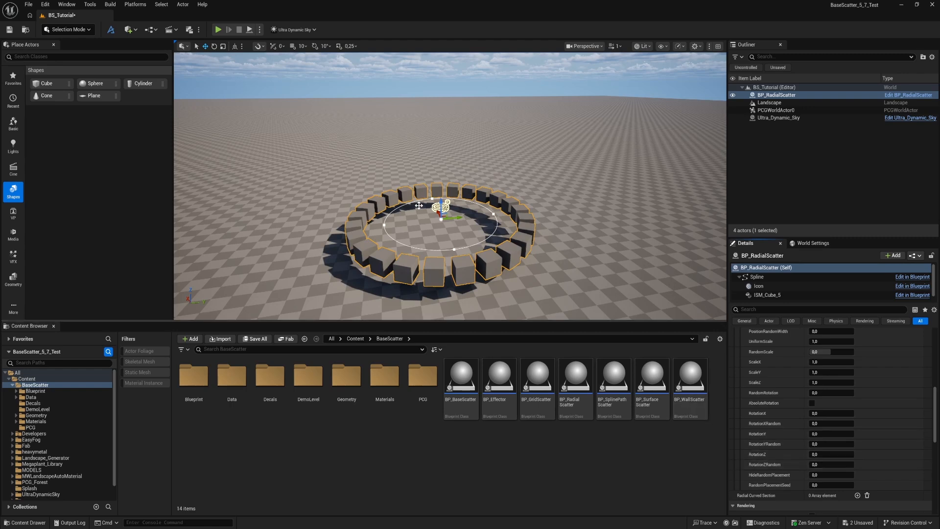
Step: Enable MultipleRings and ProjectToLandscape for the radial scatter section
{"action": "left_click_drag", "start_coordinate": [438, 214], "coordinate": [427, 189]}
{"action": "scroll", "coordinate": [904, 369], "scroll_direction": "up", "scroll_amount": 4}
{"action": "scroll", "coordinate": [818, 424], "scroll_direction": "up", "scroll_amount": 1}
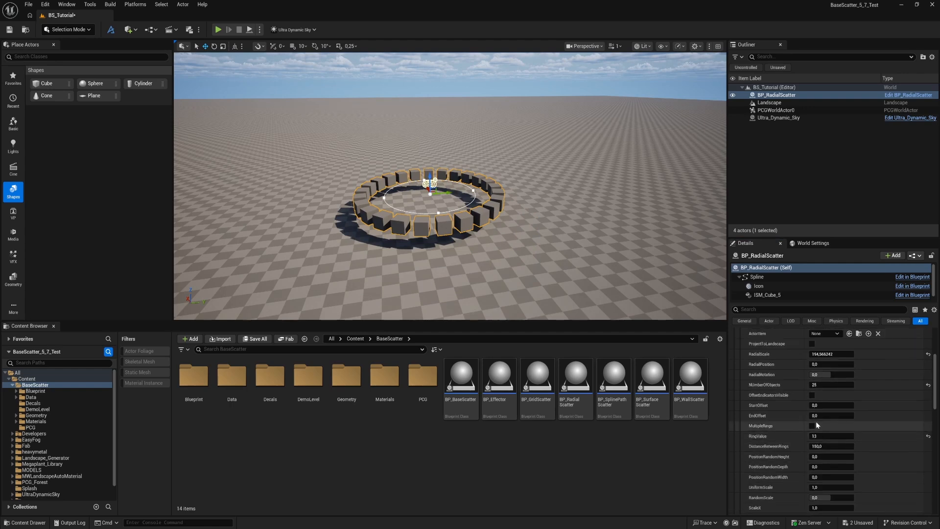
{"action": "left_click", "coordinate": [813, 426]}
{"action": "scroll", "coordinate": [455, 232], "scroll_direction": "down", "scroll_amount": 5}
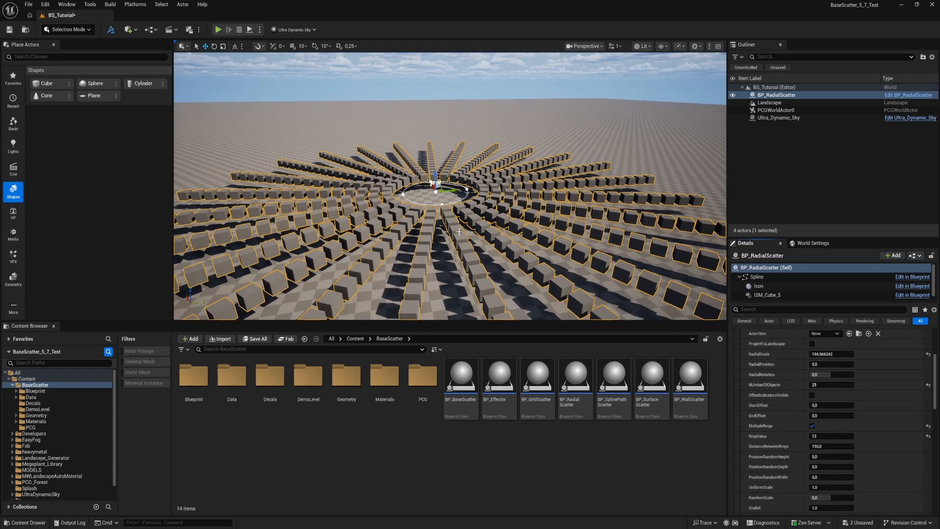
{"action": "scroll", "coordinate": [456, 218], "scroll_direction": "down", "scroll_amount": 3}
{"action": "scroll", "coordinate": [853, 393], "scroll_direction": "up", "scroll_amount": 2}
{"action": "left_click", "coordinate": [813, 404]}
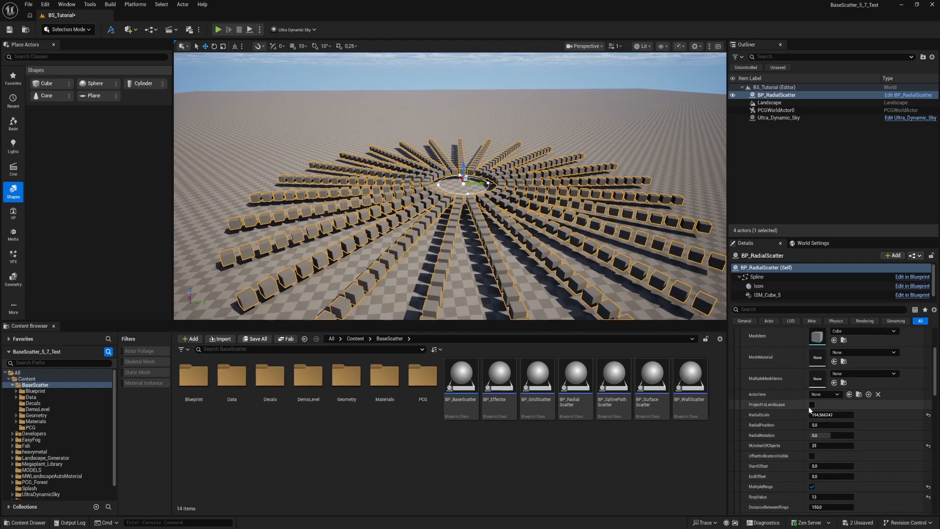
Step: Shift the BP_RadialScatter actor vertically to test the landscape projection, and set its Z location to 0
{"action": "left_click_drag", "start_coordinate": [466, 168], "coordinate": [466, 171]}
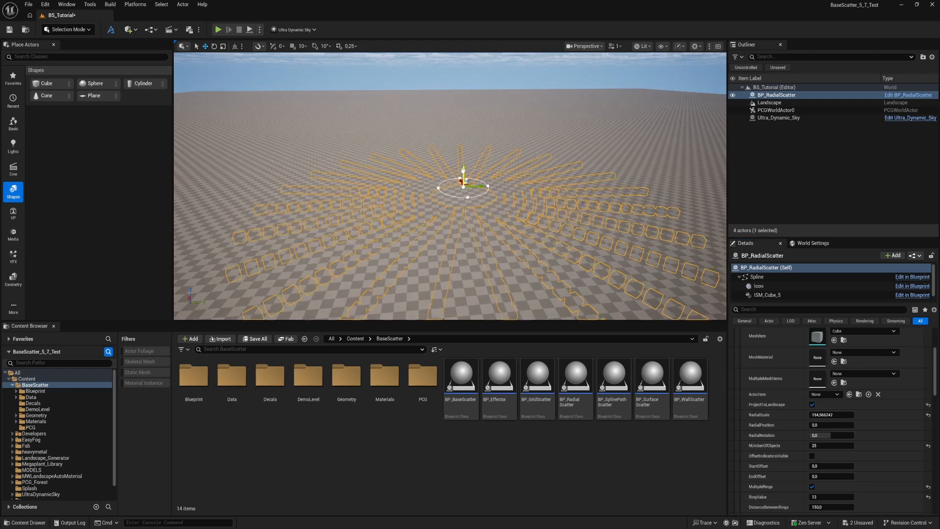
{"action": "left_click_drag", "start_coordinate": [933, 372], "coordinate": [935, 338]}
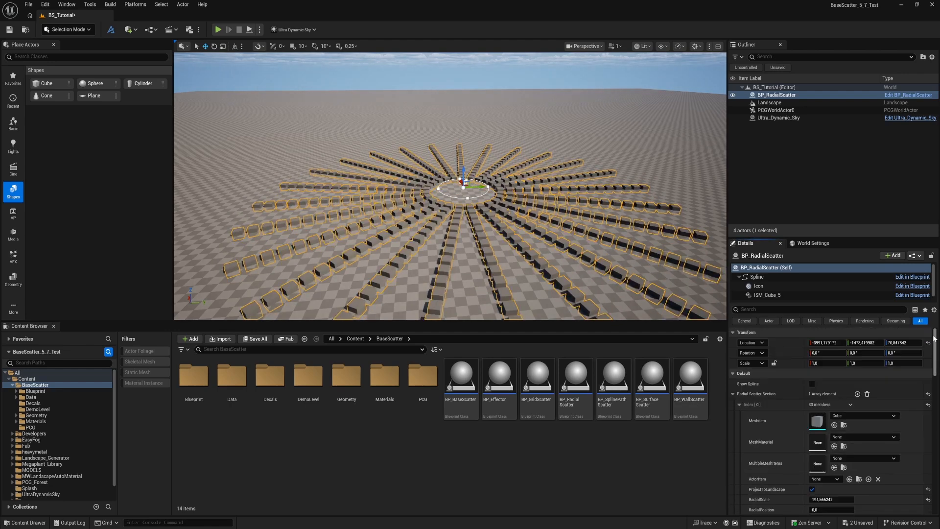
{"action": "key", "text": "Return"}
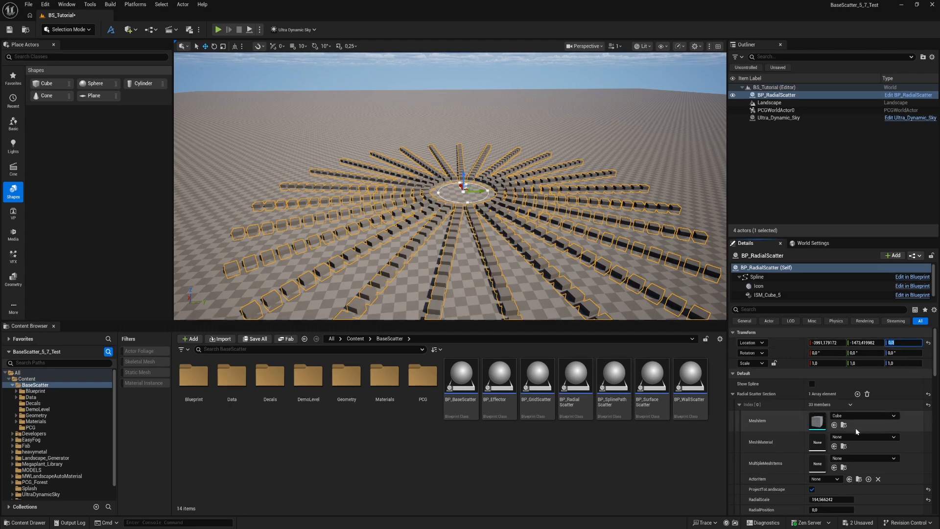
Step: Shape the cubes into tall, thin pillars with ScaleX about 0.57, ScaleY about 0.39 and ScaleZ about 4.06
{"action": "scroll", "coordinate": [837, 479], "scroll_direction": "down", "scroll_amount": 8}
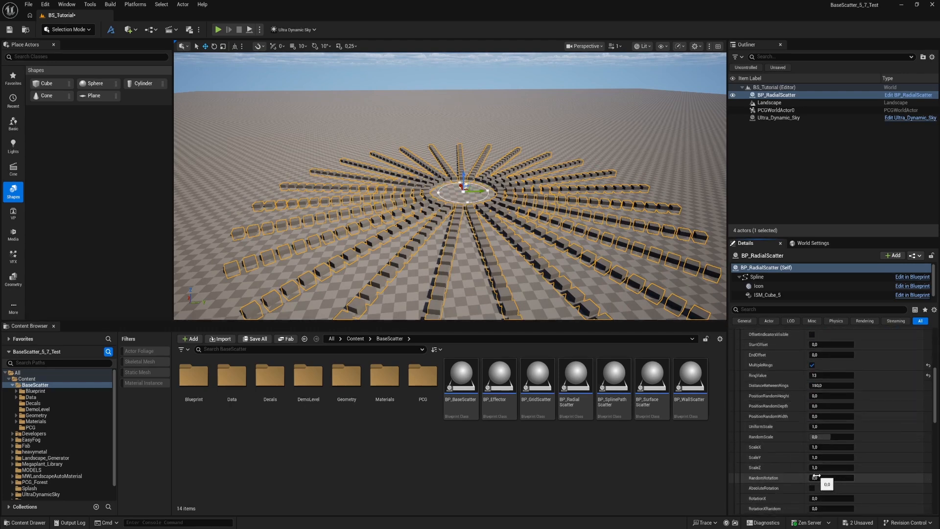
{"action": "left_click_drag", "start_coordinate": [816, 468], "coordinate": [829, 448]}
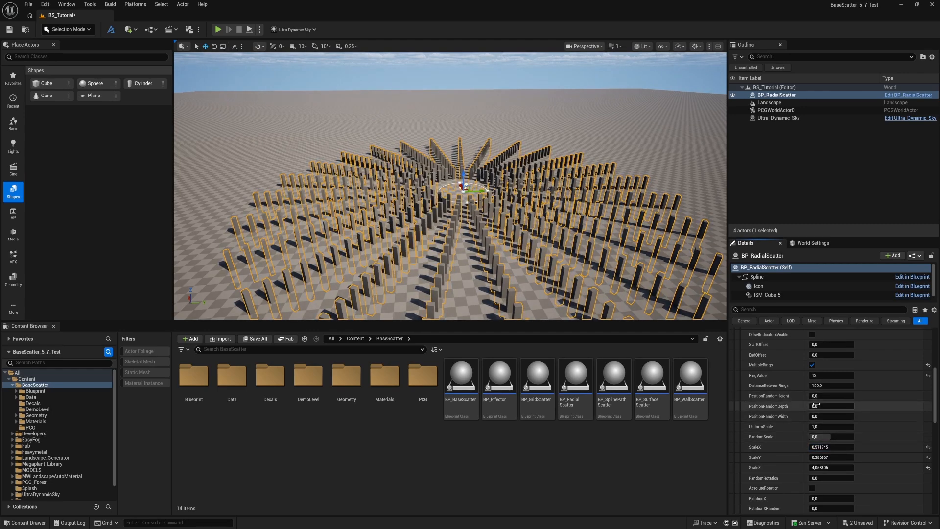
Step: Try PositionRandomHeight and reset it, and set PositionRandomDepth to 75 and PositionRandomWidth to 50
{"action": "left_click_drag", "start_coordinate": [813, 395], "coordinate": [828, 396]}
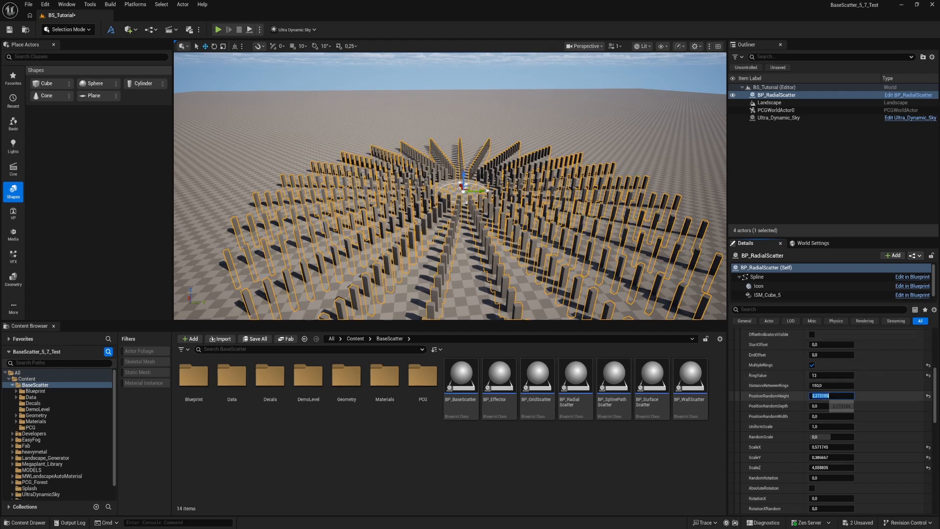
{"action": "left_click", "coordinate": [927, 396]}
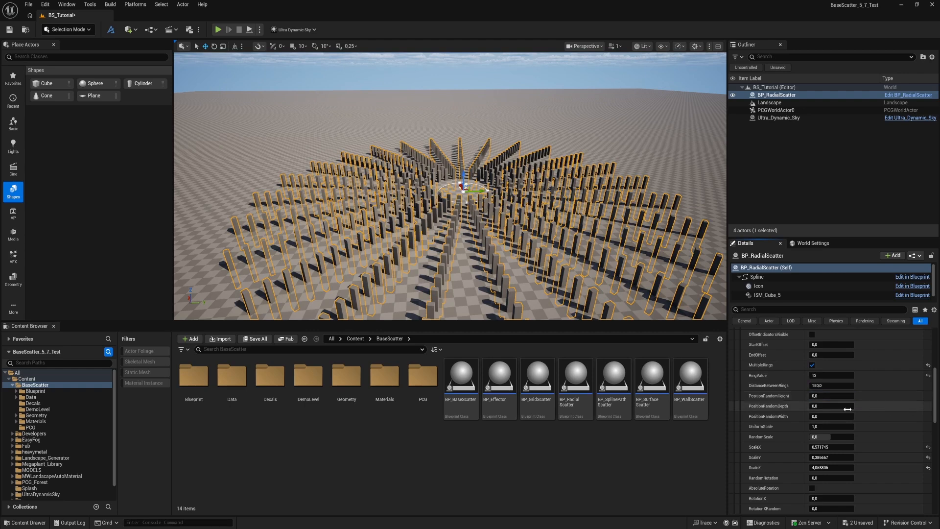
{"action": "mouse_move", "coordinate": [814, 406]}
{"action": "left_mouse_down"}
{"action": "mouse_move", "coordinate": [839, 406]}
{"action": "mouse_move", "coordinate": [816, 419]}
{"action": "mouse_move", "coordinate": [828, 416]}
{"action": "left_mouse_up"}
{"action": "left_click", "coordinate": [820, 408]}
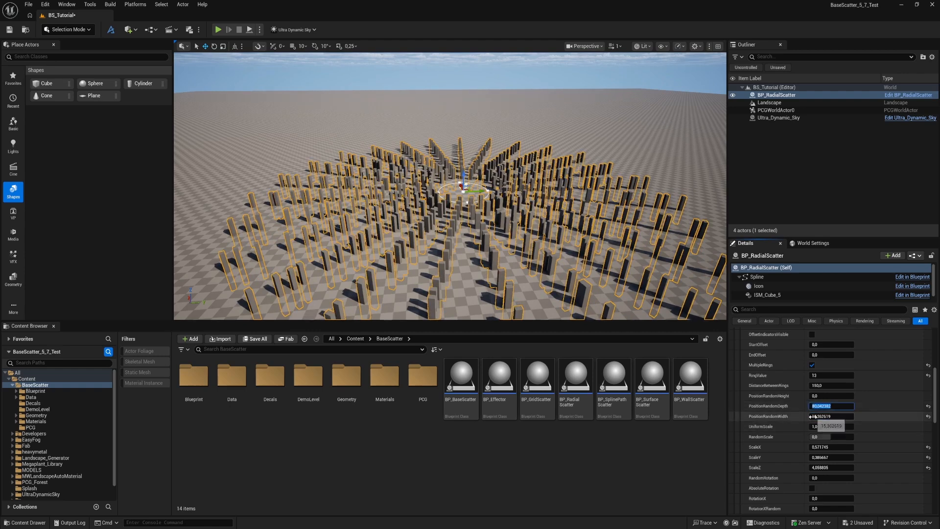
{"action": "type", "text": "75"}
{"action": "left_click", "coordinate": [813, 417]}
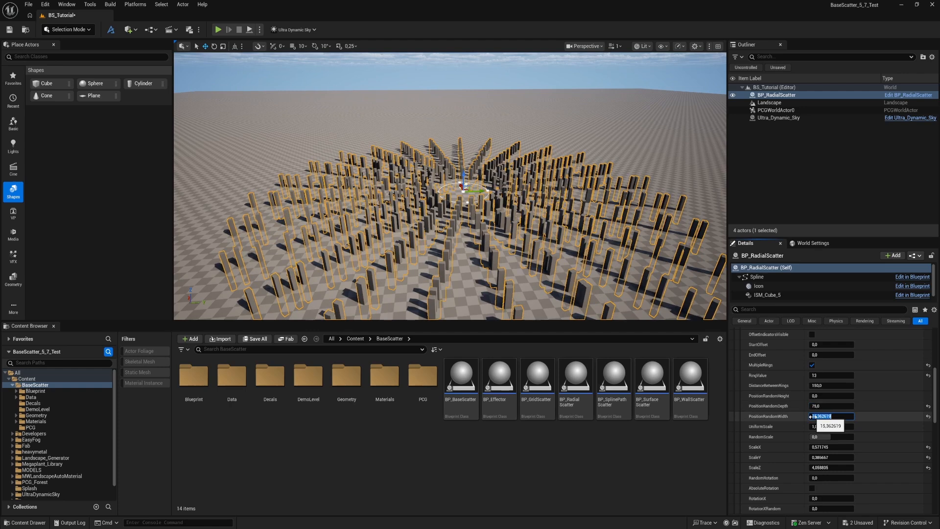
{"action": "key", "text": "Return"}
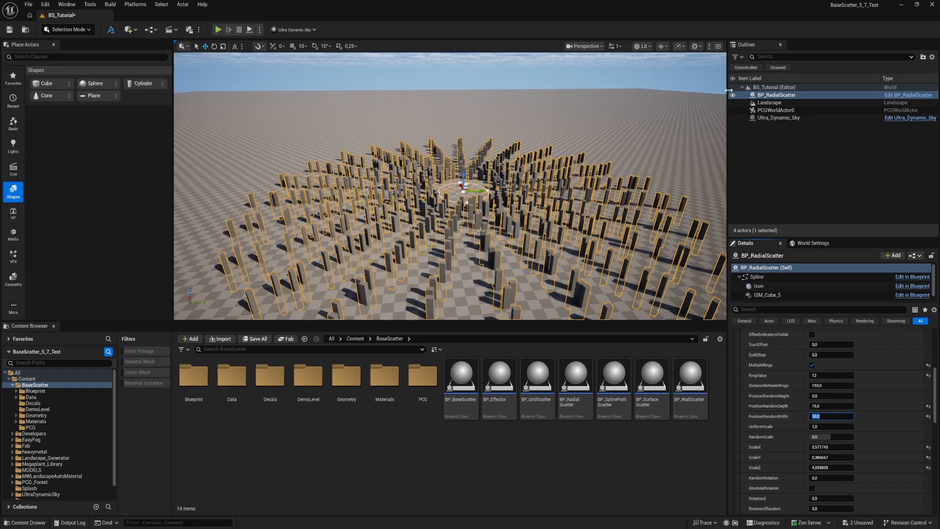
Step: Try moving the projected pillar scatter vertically, and restore its Z location to 0
{"action": "key", "text": "Escape"}
{"action": "left_click", "coordinate": [462, 212]}
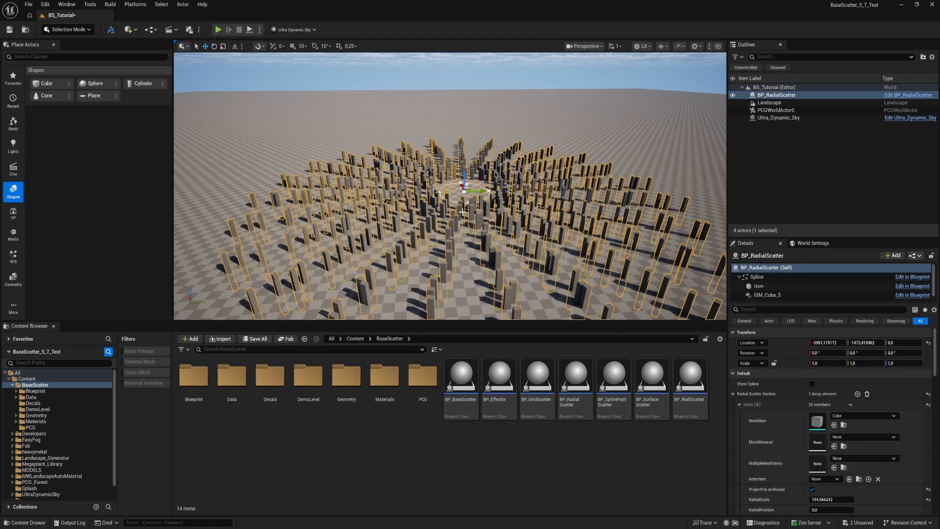
{"action": "left_click_drag", "start_coordinate": [463, 177], "coordinate": [465, 174]}
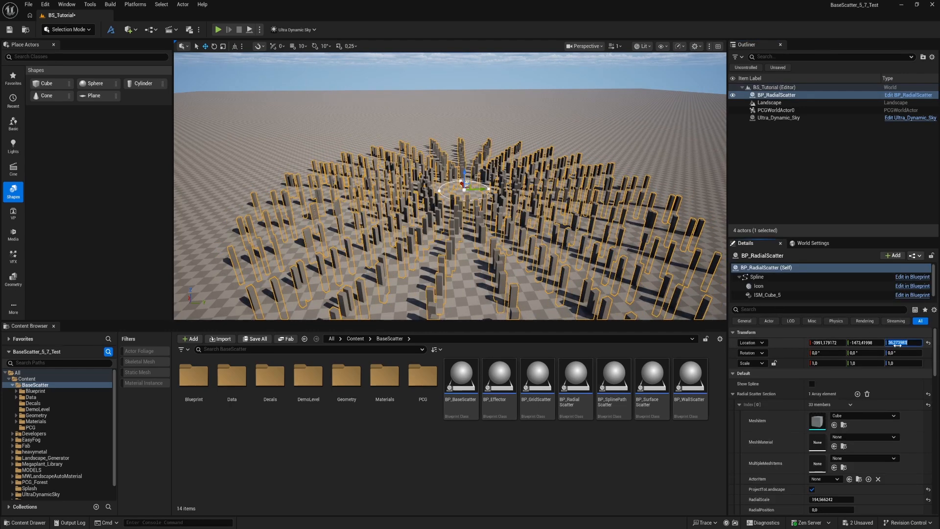
{"action": "type", "text": "0"}
{"action": "key", "text": "Return"}
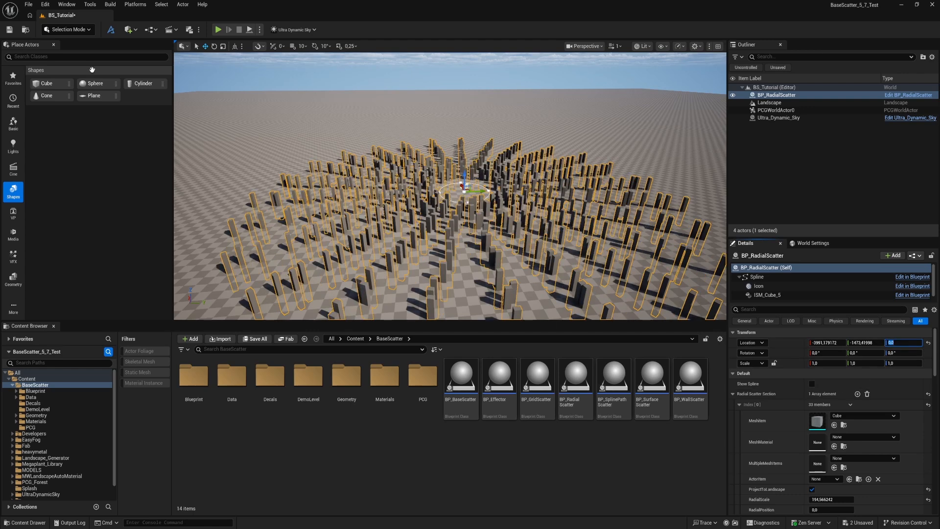
Step: Switch to Landscape mode and sculpt the terrain beneath the scattered pillars into a hill
{"action": "left_click", "coordinate": [73, 30]}
{"action": "left_click", "coordinate": [73, 50]}
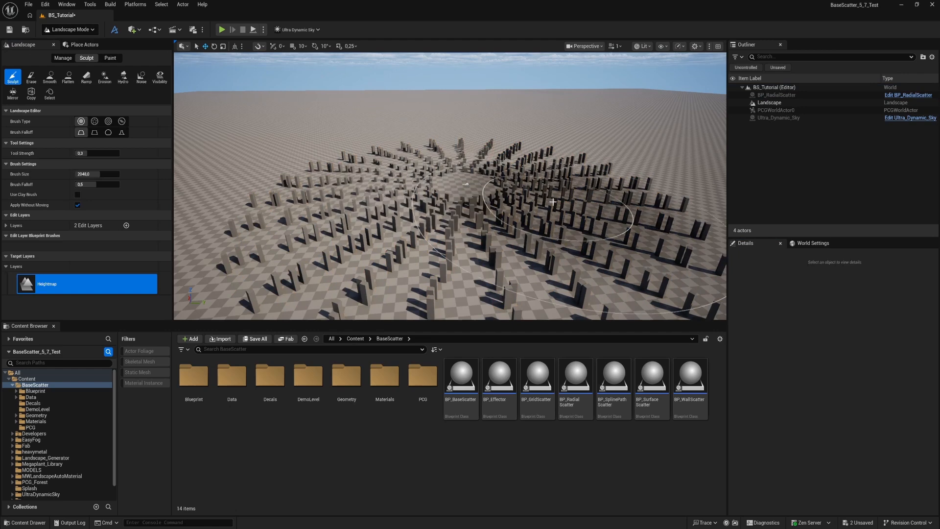
{"action": "mouse_move", "coordinate": [523, 163]}
{"action": "left_mouse_down"}
{"action": "mouse_move", "coordinate": [442, 225]}
{"action": "mouse_move", "coordinate": [378, 230]}
{"action": "left_mouse_up"}
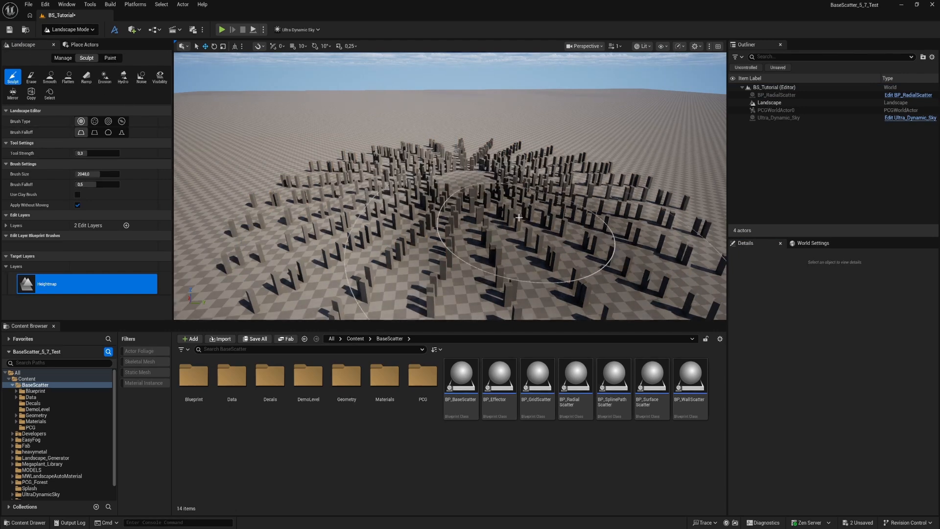
{"action": "mouse_move", "coordinate": [534, 233]}
{"action": "left_mouse_down", "text": "shift"}
{"action": "mouse_move", "coordinate": [613, 245]}
{"action": "mouse_move", "coordinate": [368, 178]}
{"action": "left_mouse_up", "text": "shift"}
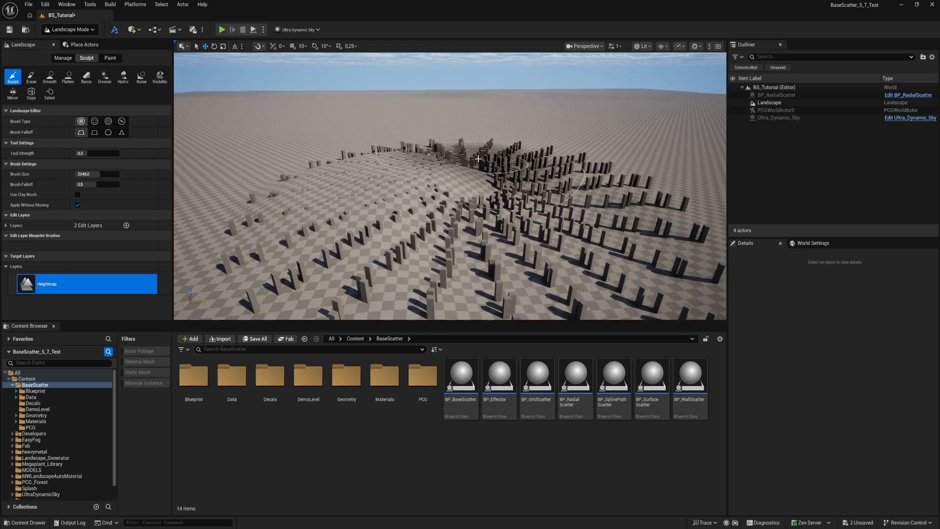
Step: Return to Selection mode and move BP_RadialScatter across the sculpted terrain to a Y location of about -1780
{"action": "left_click", "coordinate": [84, 30]}
{"action": "left_click", "coordinate": [85, 52]}
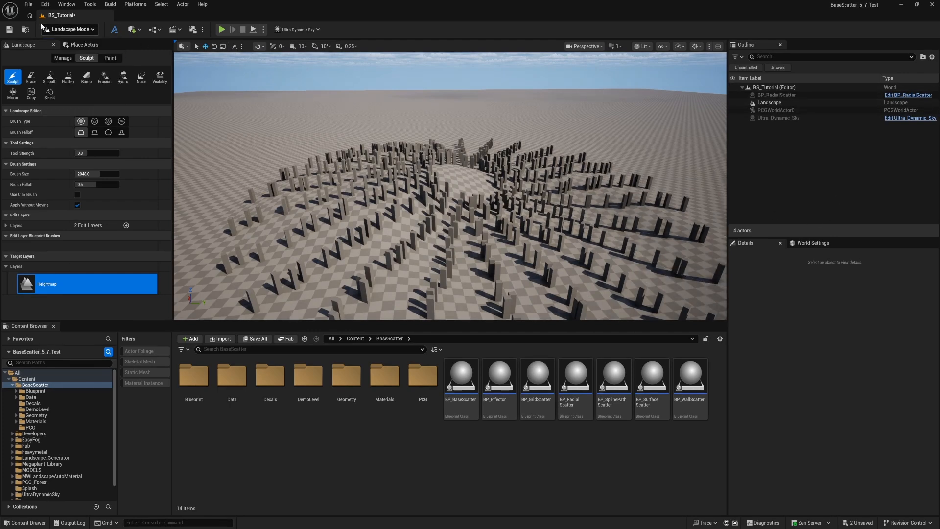
{"action": "left_click", "coordinate": [74, 31]}
{"action": "left_click", "coordinate": [69, 43]}
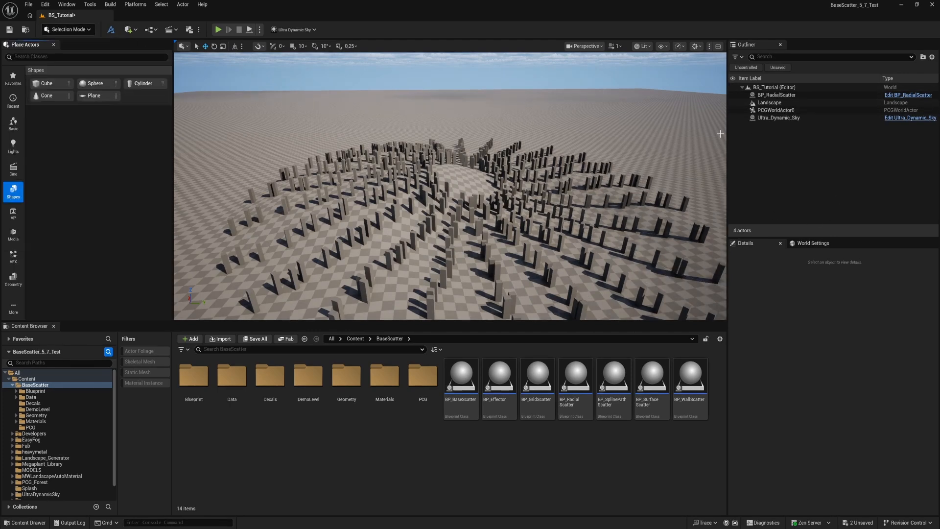
{"action": "left_click", "coordinate": [776, 95]}
{"action": "left_click_drag", "start_coordinate": [484, 190], "coordinate": [430, 196]}
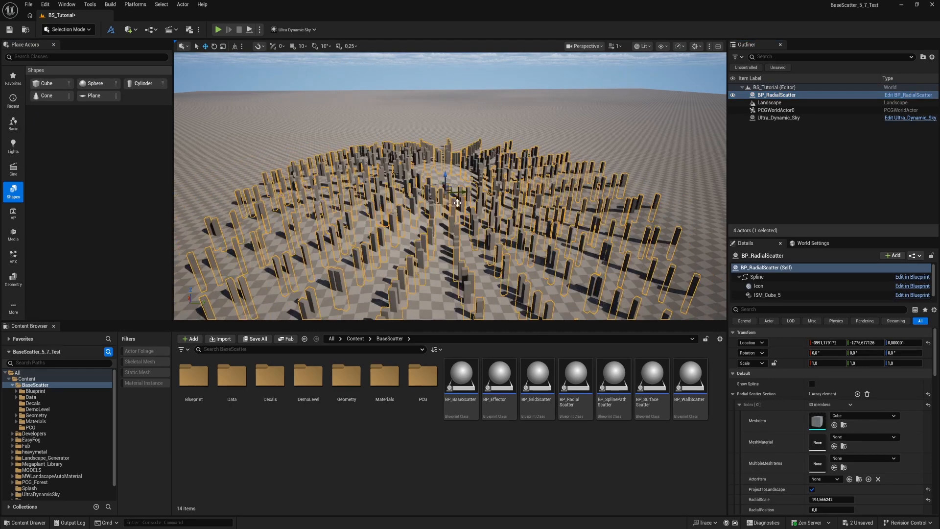
Step: Assign DA_MeshItems as the section's MultipleMeshItems and clear the Cube from MeshItem
{"action": "scroll", "coordinate": [850, 439], "scroll_direction": "down", "scroll_amount": 1}
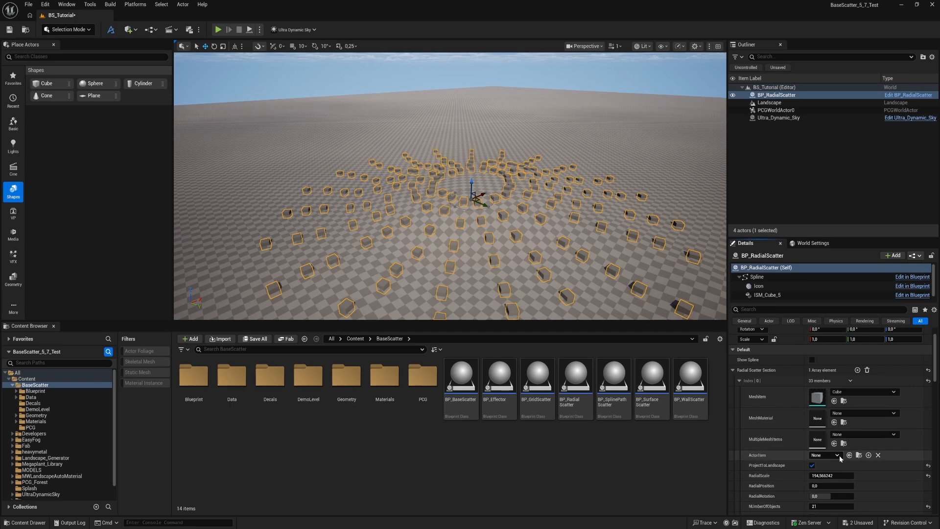
{"action": "left_click", "coordinate": [862, 433]}
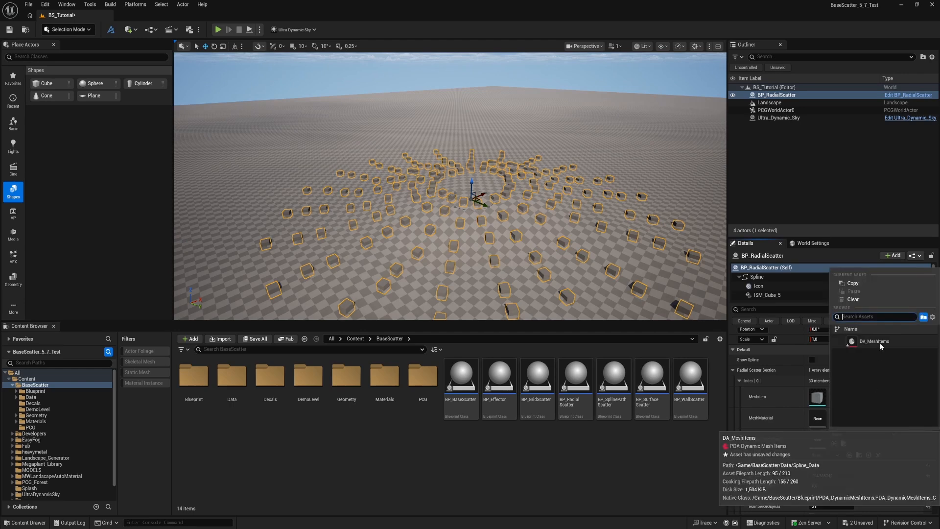
{"action": "left_click", "coordinate": [880, 343]}
{"action": "left_click", "coordinate": [858, 392]}
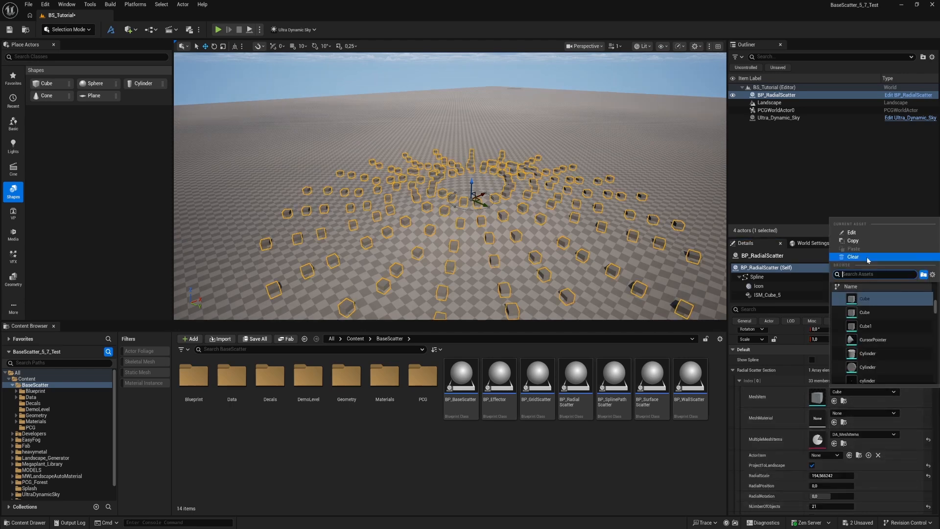
{"action": "left_click", "coordinate": [840, 271]}
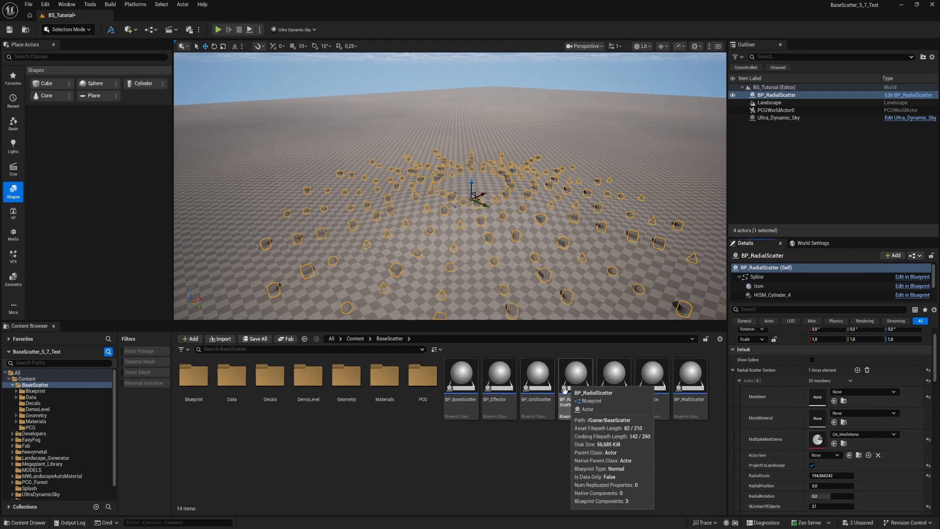
Step: Open the DA_MeshItems data asset, empty its Multiple Mesh Items array, and add one new element
{"action": "double_click", "coordinate": [821, 441]}
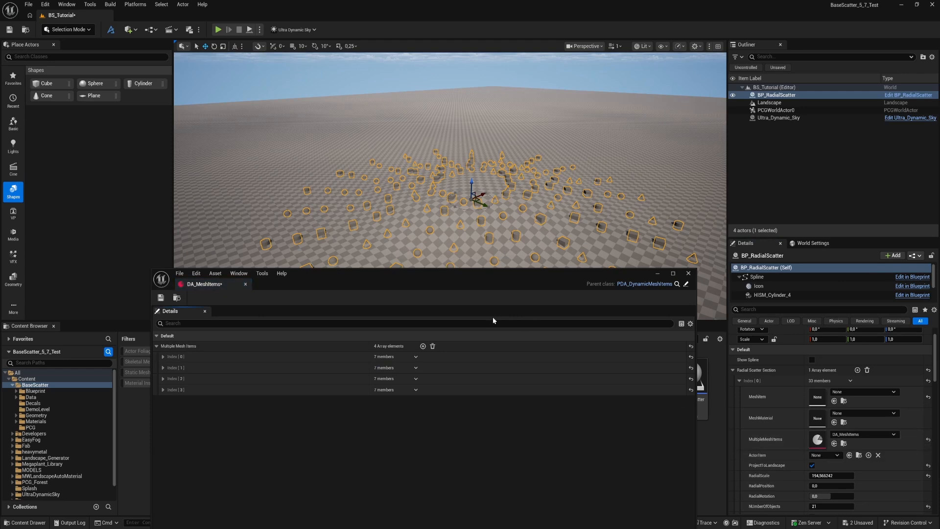
{"action": "left_click", "coordinate": [432, 346]}
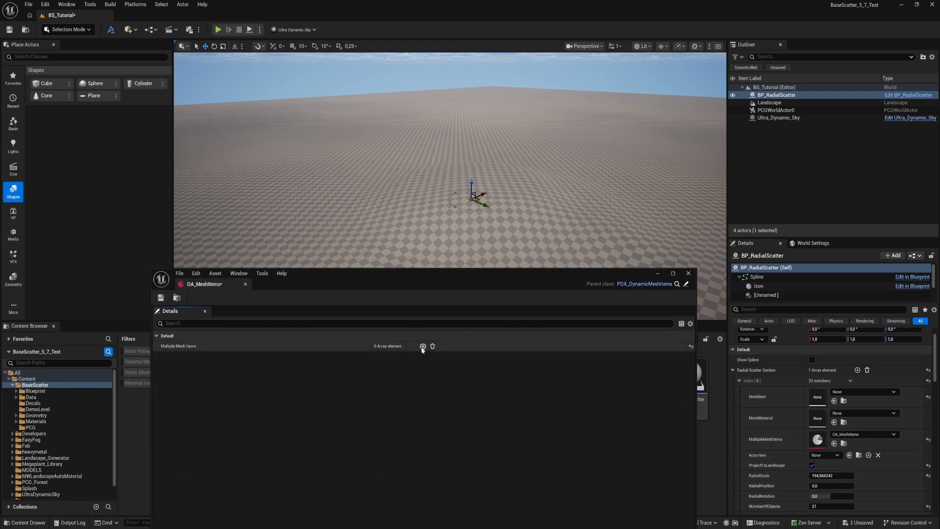
{"action": "left_click", "coordinate": [423, 347]}
{"action": "left_click_drag", "start_coordinate": [307, 286], "coordinate": [447, 287]}
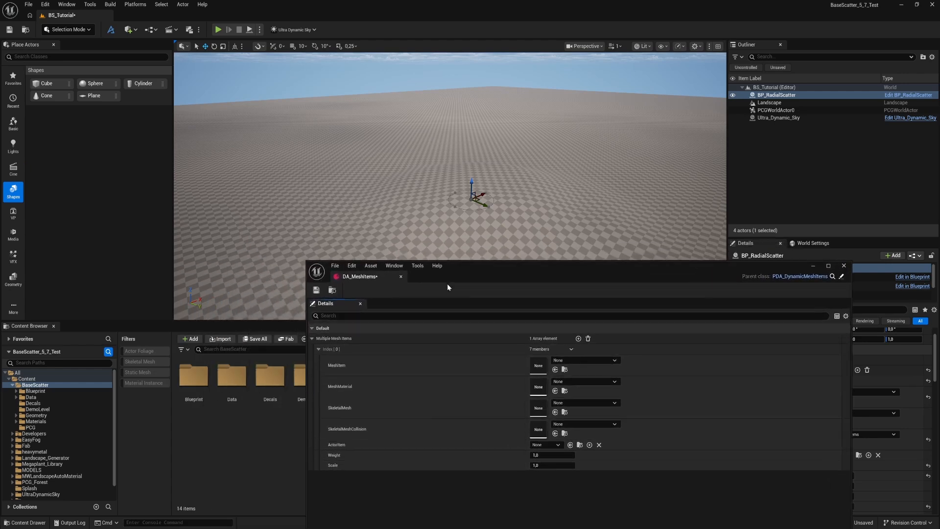
Step: Assign the Baltic_Pine_01_A mesh from the Tree_Baltic_Pine_01 folder as the new element's SkeletalMesh, and view the scattered trees
{"action": "left_click", "coordinate": [42, 465]}
{"action": "double_click", "coordinate": [194, 374]}
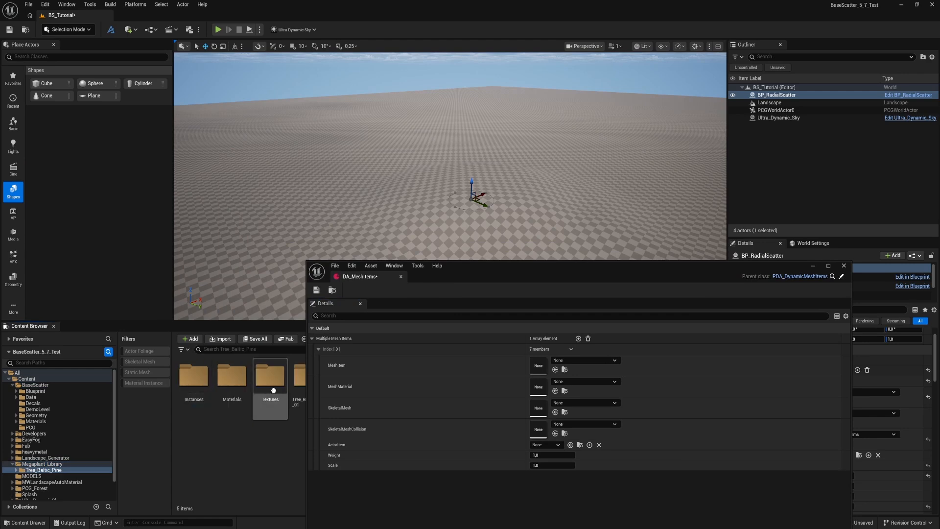
{"action": "double_click", "coordinate": [300, 377]}
{"action": "left_click_drag", "start_coordinate": [194, 382], "coordinate": [538, 409]}
{"action": "left_click_drag", "start_coordinate": [548, 283], "coordinate": [514, 462]}
{"action": "mouse_move", "coordinate": [451, 186]}
{"action": "right_mouse_down"}
{"action": "mouse_move", "coordinate": [450, 211]}
{"action": "mouse_move", "coordinate": [456, 183]}
{"action": "mouse_move", "coordinate": [439, 187]}
{"action": "mouse_move", "coordinate": [450, 168]}
{"action": "mouse_move", "coordinate": [453, 189]}
{"action": "mouse_move", "coordinate": [454, 174]}
{"action": "right_mouse_up"}
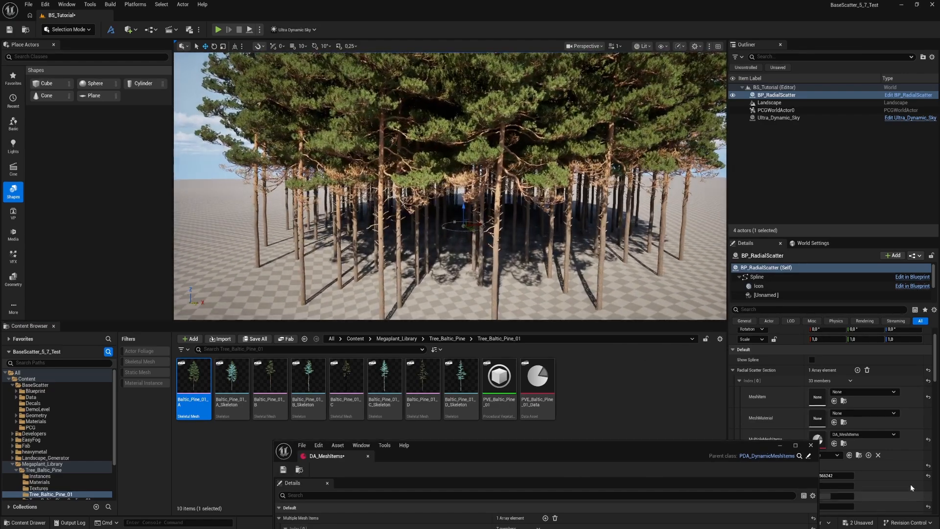
Step: Set the pine section's RandomScale to about -0.68 and its RandomPlacementSeed to about 2.42
{"action": "left_click_drag", "start_coordinate": [727, 443], "coordinate": [586, 394]}
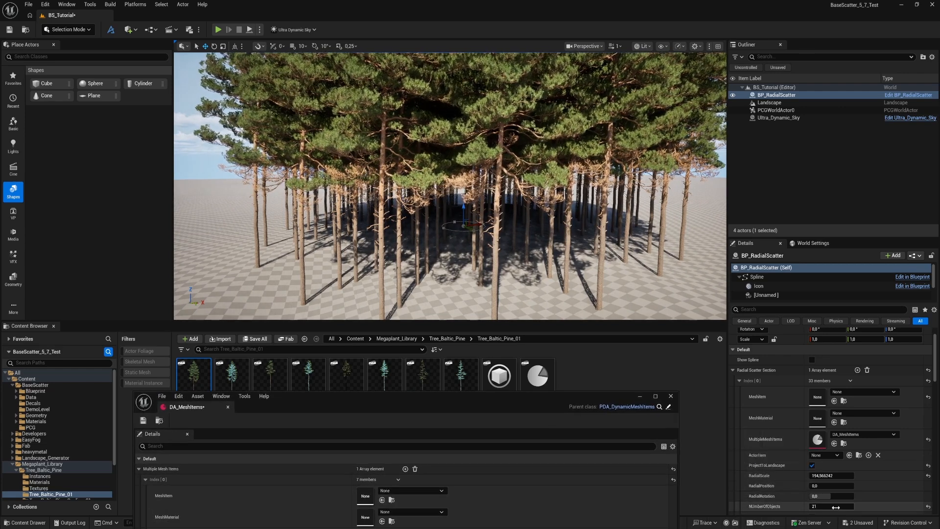
{"action": "scroll", "coordinate": [836, 508], "scroll_direction": "down", "scroll_amount": 5}
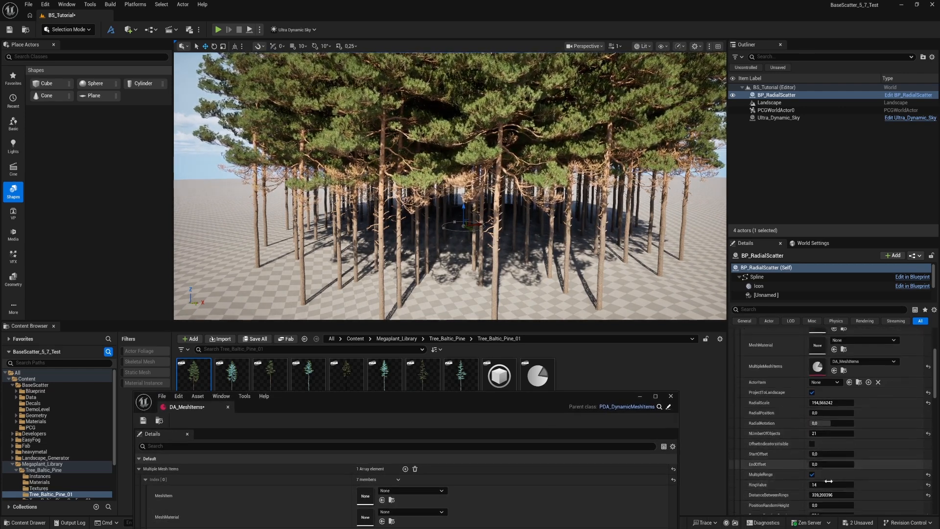
{"action": "scroll", "coordinate": [829, 482], "scroll_direction": "down", "scroll_amount": 1}
{"action": "type", "text": "4"}
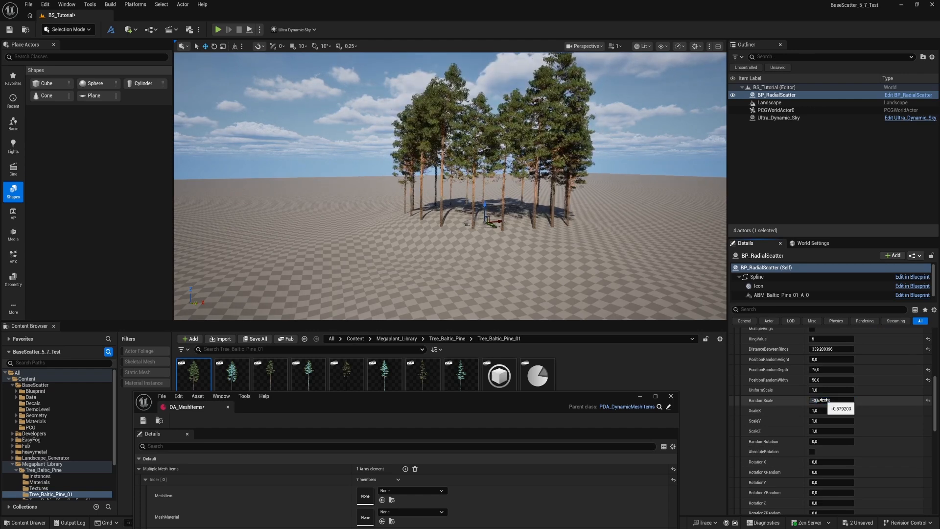
{"action": "key", "text": "Return"}
{"action": "scroll", "coordinate": [862, 490], "scroll_direction": "down", "scroll_amount": 5}
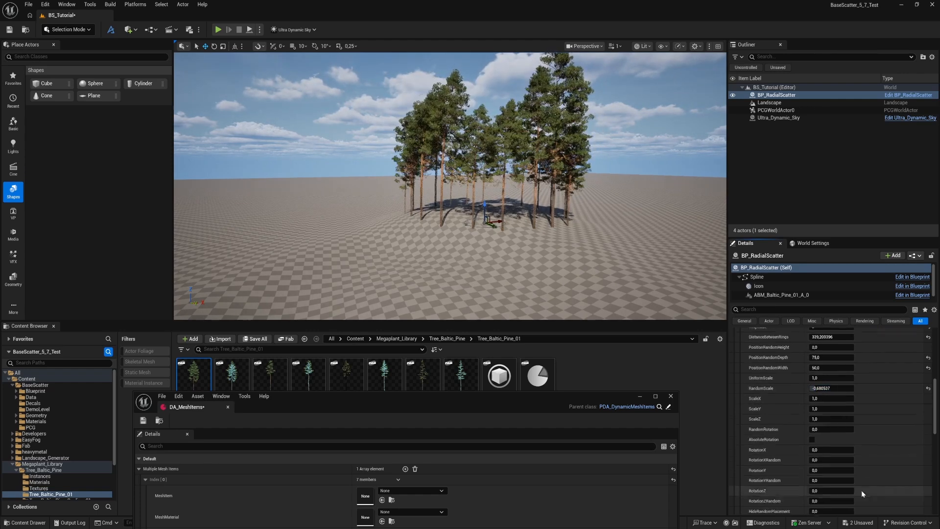
{"action": "left_click_drag", "start_coordinate": [831, 449], "coordinate": [849, 449]}
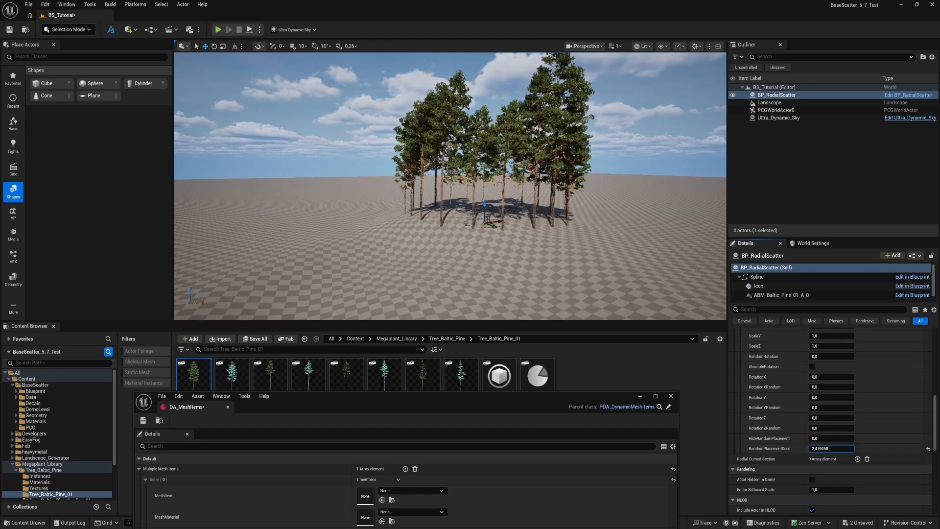
{"action": "scroll", "coordinate": [873, 430], "scroll_direction": "up", "scroll_amount": 8}
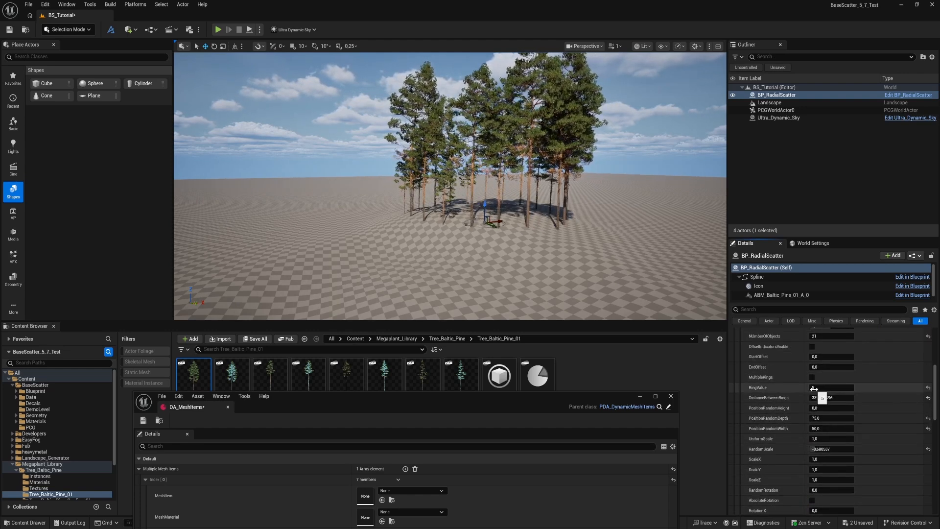
Step: Enable MultipleRings for the pine section and raise its RingValue to 20
{"action": "left_click", "coordinate": [812, 377]}
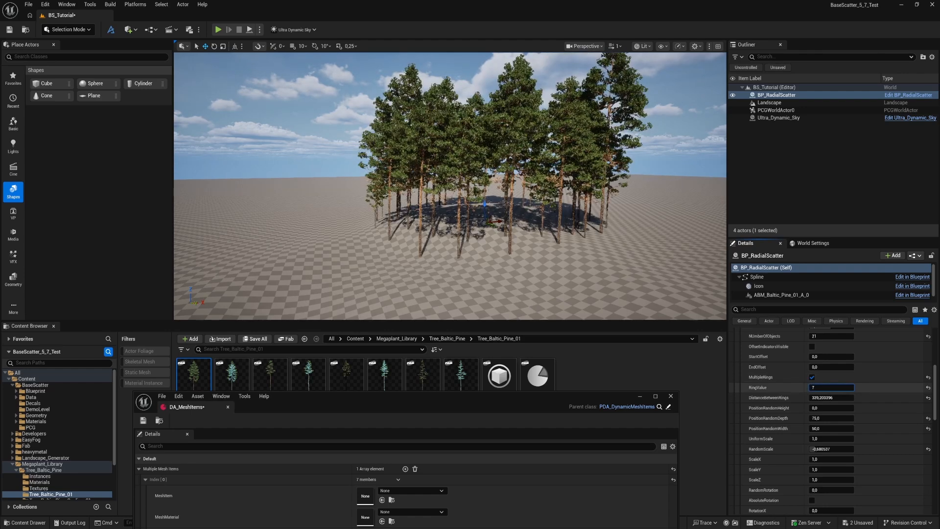
{"action": "left_click_drag", "start_coordinate": [831, 387], "coordinate": [847, 387]}
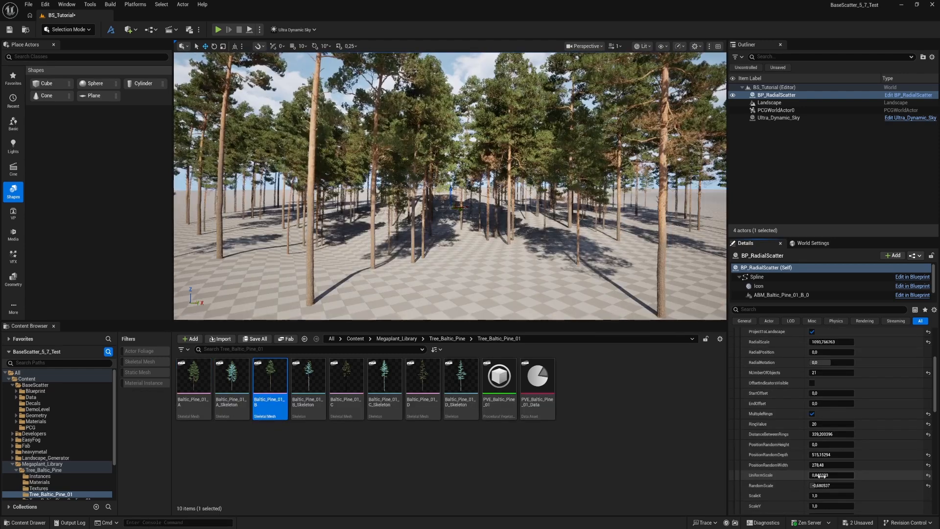
{"action": "right_click_drag", "start_coordinate": [558, 265], "coordinate": [571, 285]}
Step: Delete the BP_RadialScatter actor that scatters the pine trees from the level
{"action": "left_click", "coordinate": [774, 163]}
{"action": "left_click", "coordinate": [776, 96]}
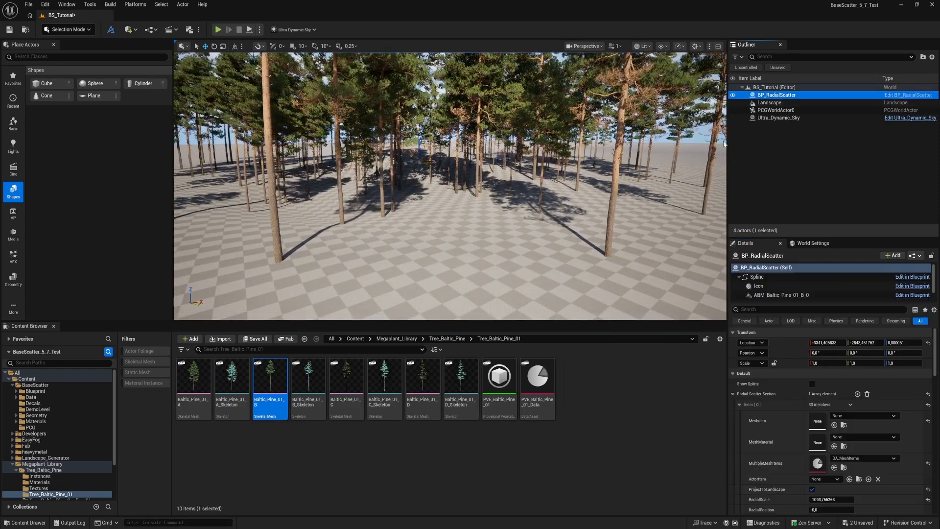
{"action": "key", "text": "Delete"}
Step: Place a new BP_RadialScatter from the BaseScatter folder on the terrain and lower it to a Z location of about 318
{"action": "left_click", "coordinate": [36, 386]}
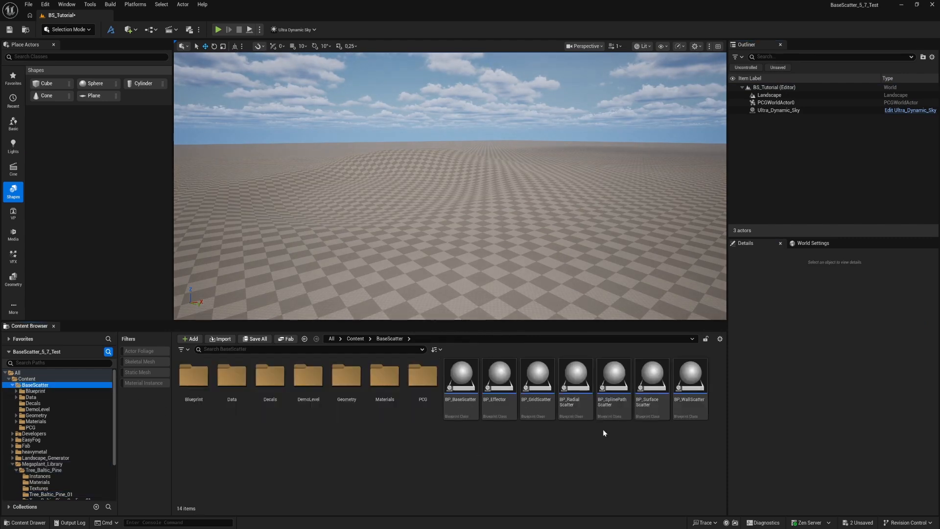
{"action": "left_click_drag", "start_coordinate": [576, 376], "coordinate": [451, 173]}
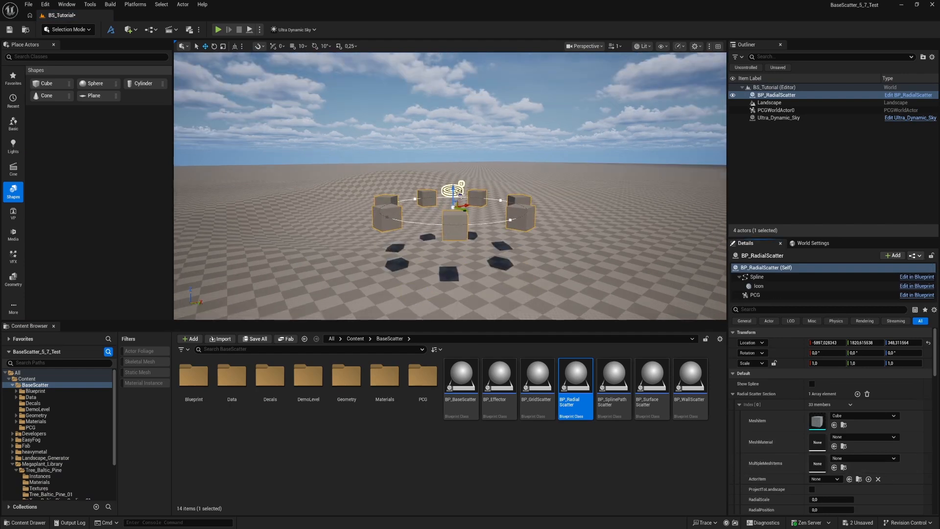
{"action": "left_click_drag", "start_coordinate": [454, 193], "coordinate": [454, 198]}
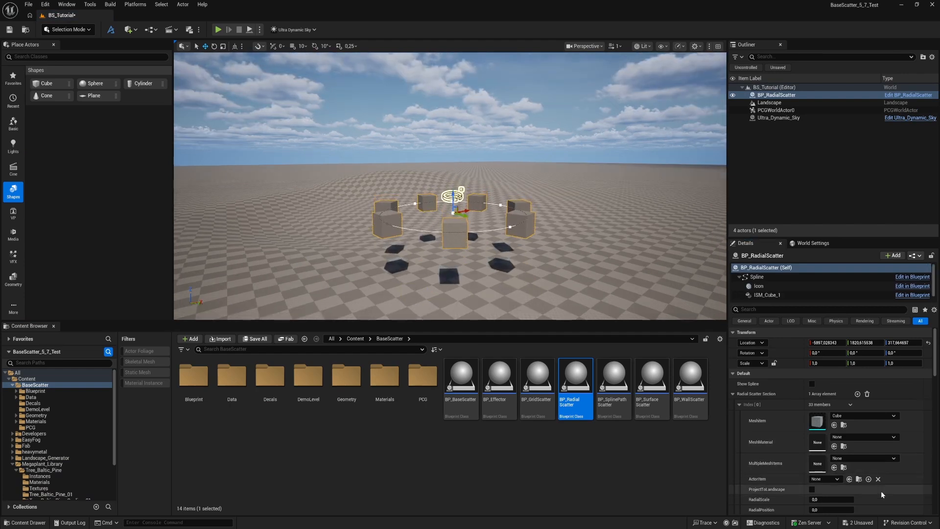
Step: Set the first section's NumberOfObjects to 25 so the cubes form a closed ring
{"action": "scroll", "coordinate": [868, 481], "scroll_direction": "down", "scroll_amount": 2}
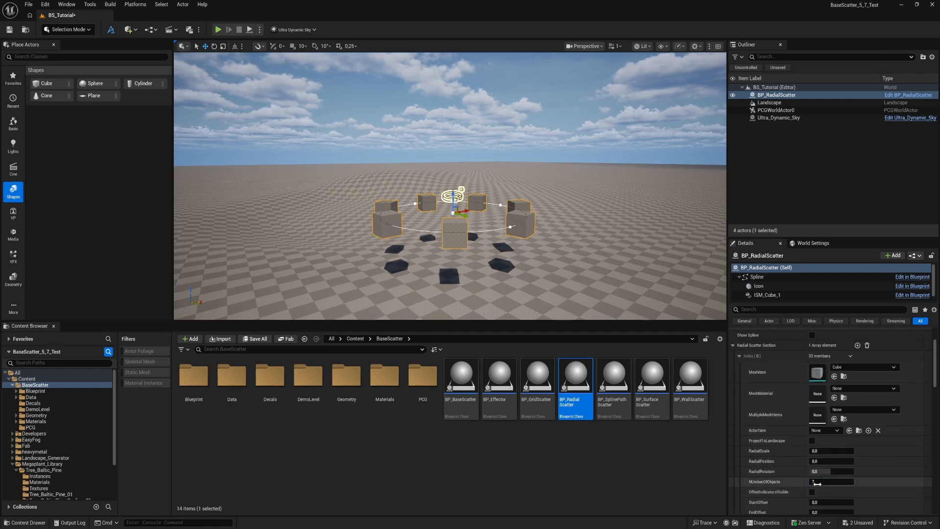
{"action": "left_click_drag", "start_coordinate": [824, 485], "coordinate": [824, 486]}
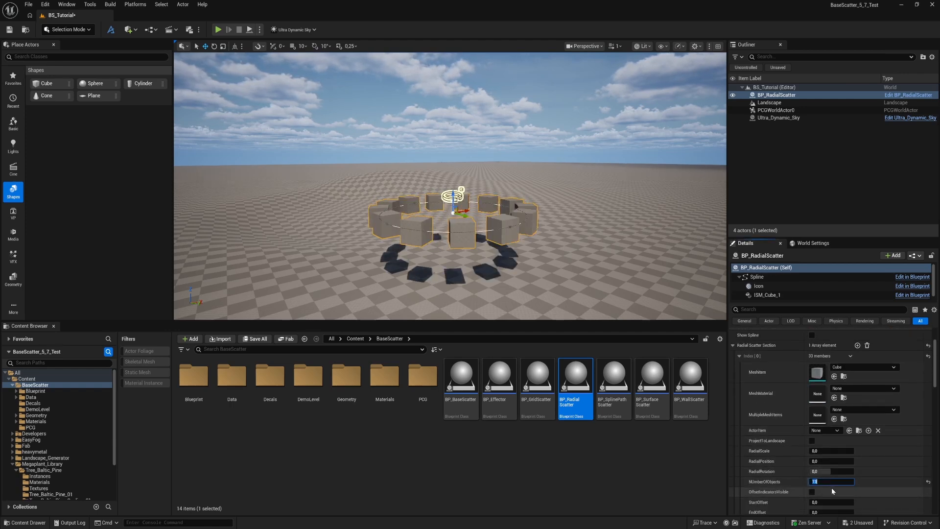
{"action": "key", "text": "Return"}
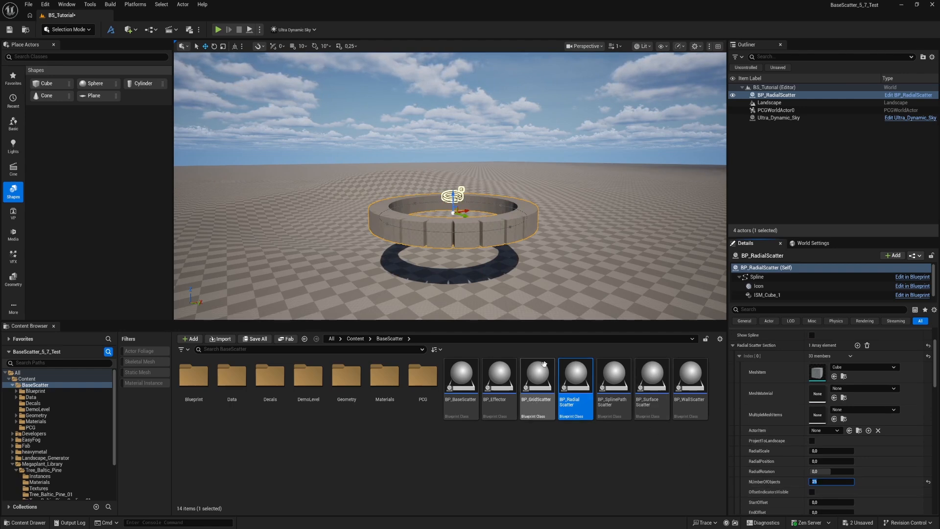
Step: Add a second section and set its NumberOfObjects to 25, RadialPosition to about 105 and RadialScale to about -29
{"action": "left_click", "coordinate": [740, 356]}
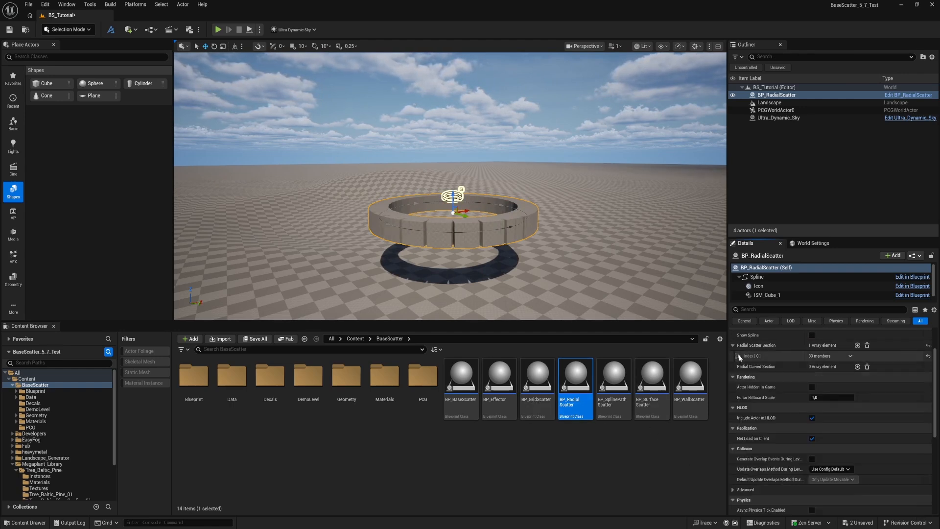
{"action": "left_click", "coordinate": [857, 346]}
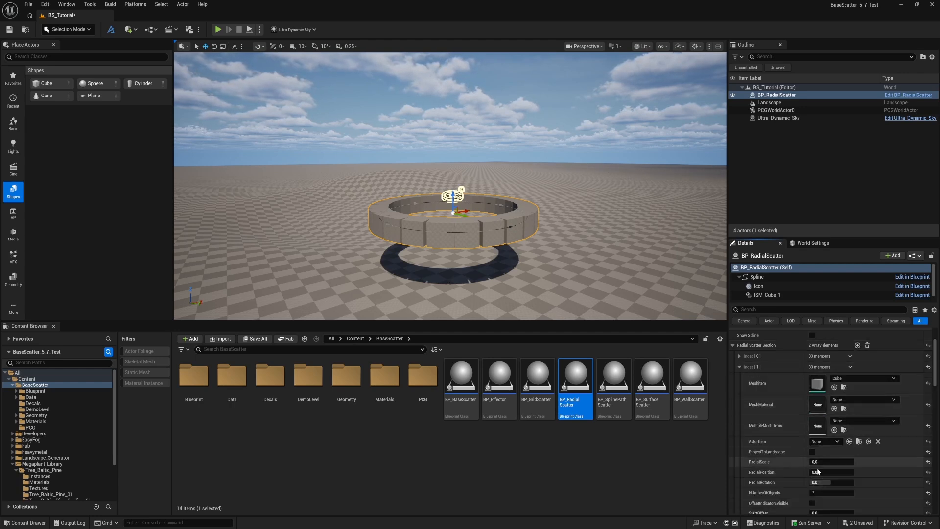
{"action": "left_click_drag", "start_coordinate": [832, 472], "coordinate": [838, 472]}
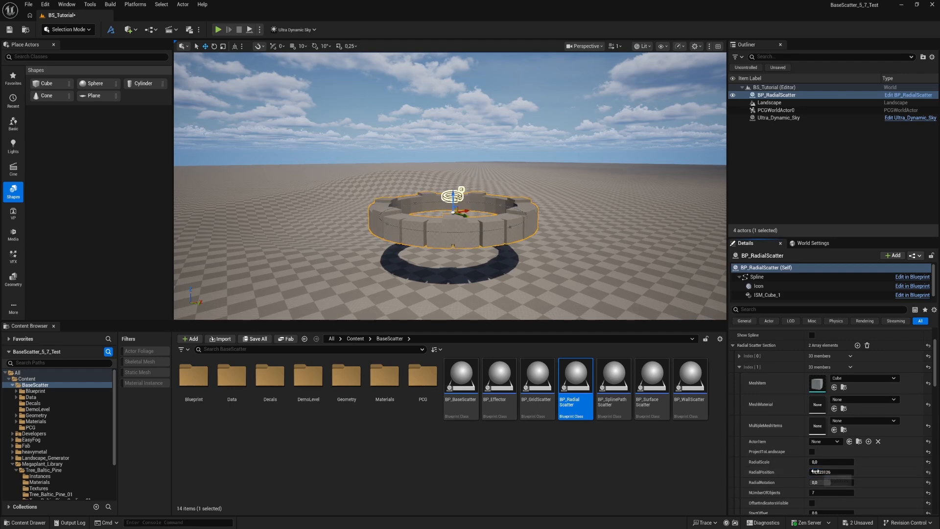
{"action": "mouse_move", "coordinate": [828, 472]}
{"action": "left_mouse_down"}
{"action": "mouse_move", "coordinate": [814, 472]}
{"action": "mouse_move", "coordinate": [833, 461]}
{"action": "left_mouse_up"}
{"action": "left_click_drag", "start_coordinate": [829, 493], "coordinate": [826, 461]}
{"action": "left_click", "coordinate": [832, 462]}
{"action": "left_click_drag", "start_coordinate": [831, 472], "coordinate": [842, 472]}
{"action": "left_click_drag", "start_coordinate": [588, 211], "coordinate": [578, 240], "text": "alt"}
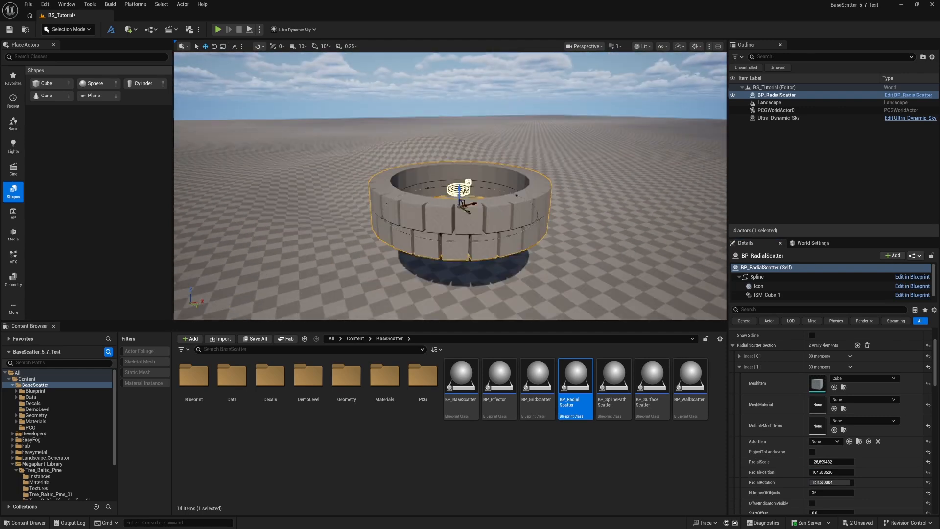
Step: Duplicate the second section as a third brick ring, adjusting its RadialPosition and setting its RadialRotation to 0
{"action": "right_click_drag", "start_coordinate": [471, 211], "coordinate": [463, 191]}
{"action": "left_click", "coordinate": [851, 367]}
{"action": "left_click", "coordinate": [739, 378]}
{"action": "mouse_move", "coordinate": [820, 484]}
{"action": "left_mouse_down"}
{"action": "mouse_move", "coordinate": [831, 484]}
{"action": "mouse_move", "coordinate": [823, 475]}
{"action": "left_mouse_up"}
{"action": "left_click", "coordinate": [828, 494]}
{"action": "type", "text": "0"}
{"action": "key", "text": "Return"}
{"action": "left_click", "coordinate": [740, 378]}
Step: Rotate BP_RadialScatter about its Z axis to roughly 40 degrees
{"action": "left_click_drag", "start_coordinate": [440, 217], "coordinate": [434, 167], "text": "alt"}
{"action": "key", "text": "e"}
{"action": "left_click_drag", "start_coordinate": [436, 187], "coordinate": [479, 224]}
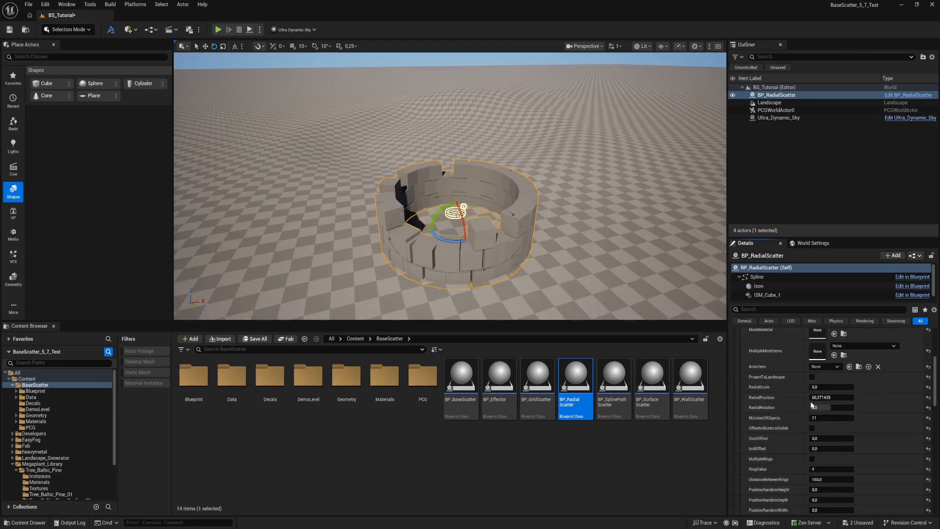
Step: Raise the fourth section's RadialPosition and enlarge its cubes to form spaced battlements on top of the wall
{"action": "left_click_drag", "start_coordinate": [821, 397], "coordinate": [853, 398]}
{"action": "scroll", "coordinate": [833, 416], "scroll_direction": "down", "scroll_amount": 4}
{"action": "left_click_drag", "start_coordinate": [820, 456], "coordinate": [838, 443]}
{"action": "scroll", "coordinate": [823, 460], "scroll_direction": "up", "scroll_amount": 5}
{"action": "key", "text": "Return"}
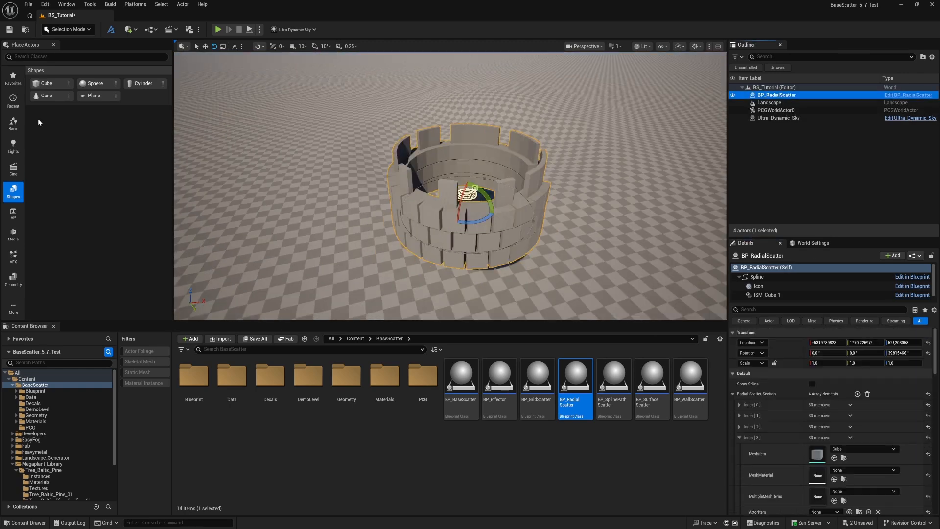
Step: Parent BP_RadialScatter to a new Cube placed beside the castle wall and name the cube Placement
{"action": "left_click_drag", "start_coordinate": [47, 83], "coordinate": [532, 229]}
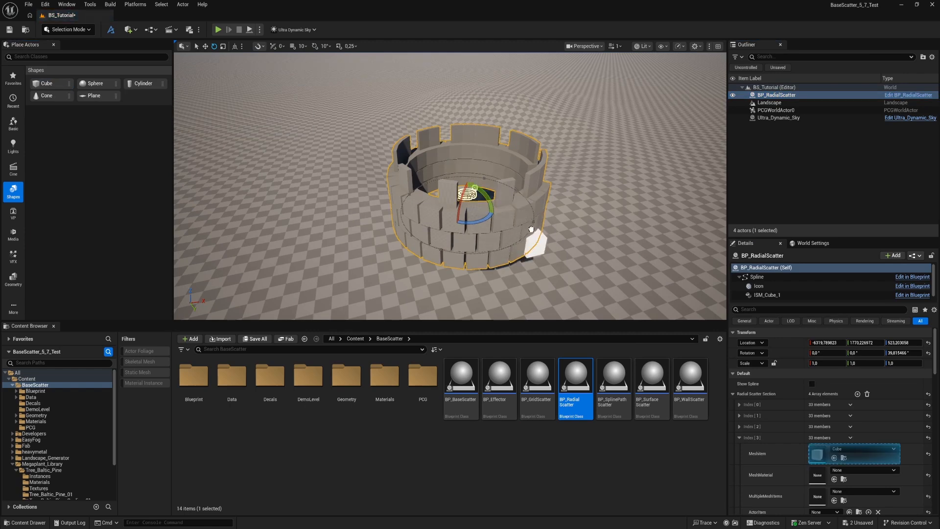
{"action": "left_click", "coordinate": [784, 95]}
{"action": "left_click_drag", "start_coordinate": [765, 103], "coordinate": [767, 103]}
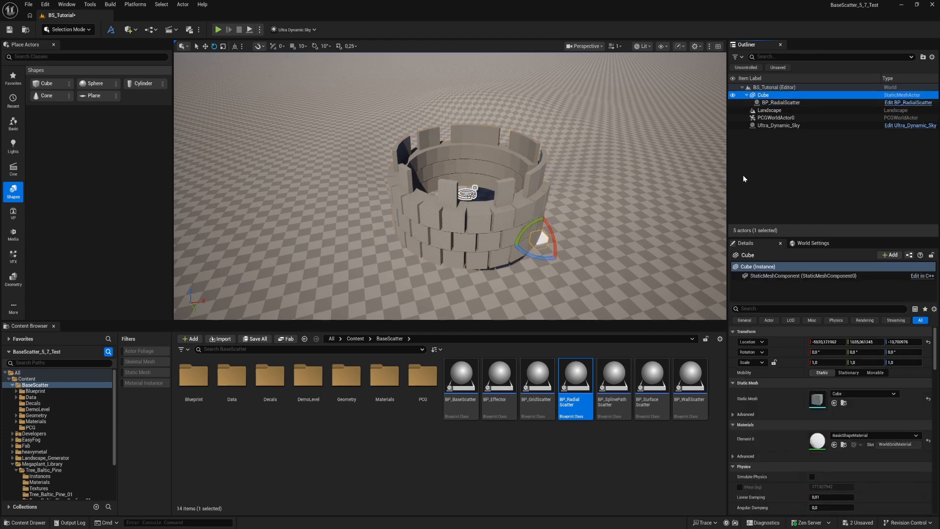
{"action": "left_click", "coordinate": [767, 97]}
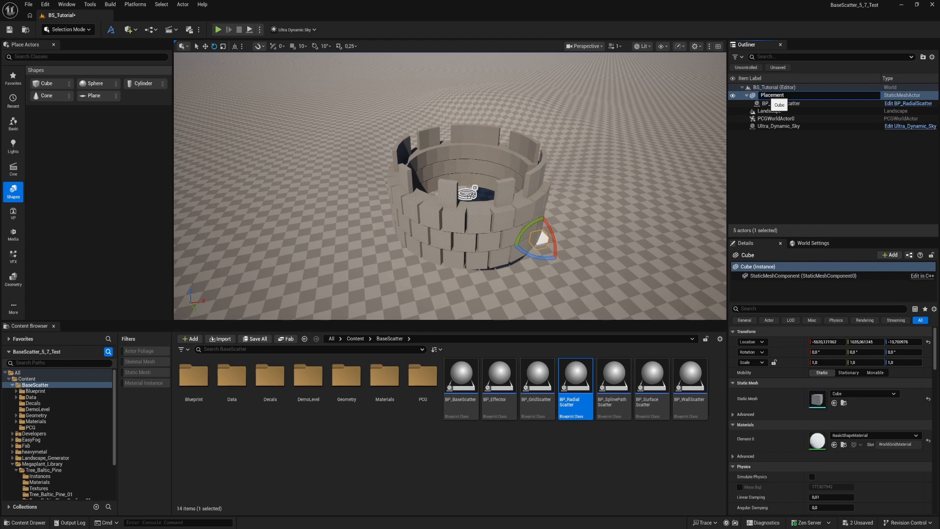
{"action": "key", "text": "Return"}
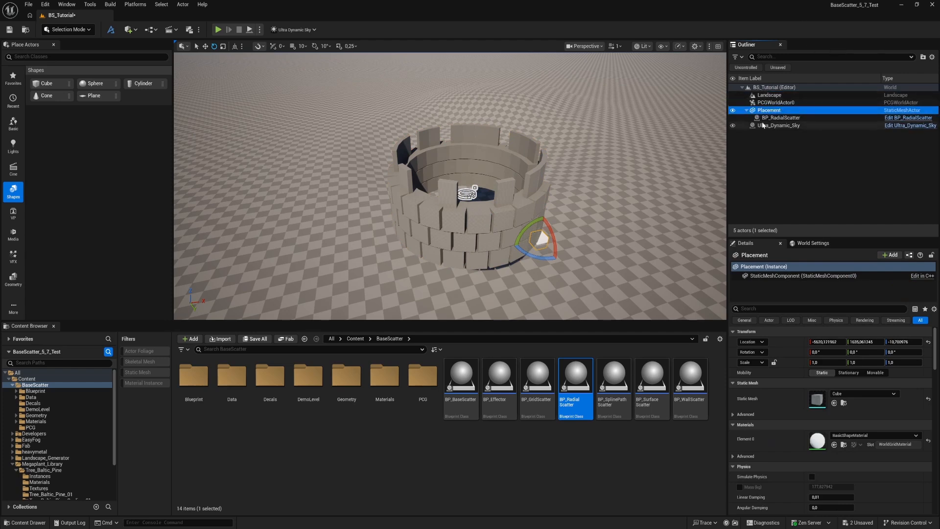
Step: Set the BP_RadialScatter child's location to 0, 0, 0 to center it on the Placement cube
{"action": "left_click", "coordinate": [784, 119]}
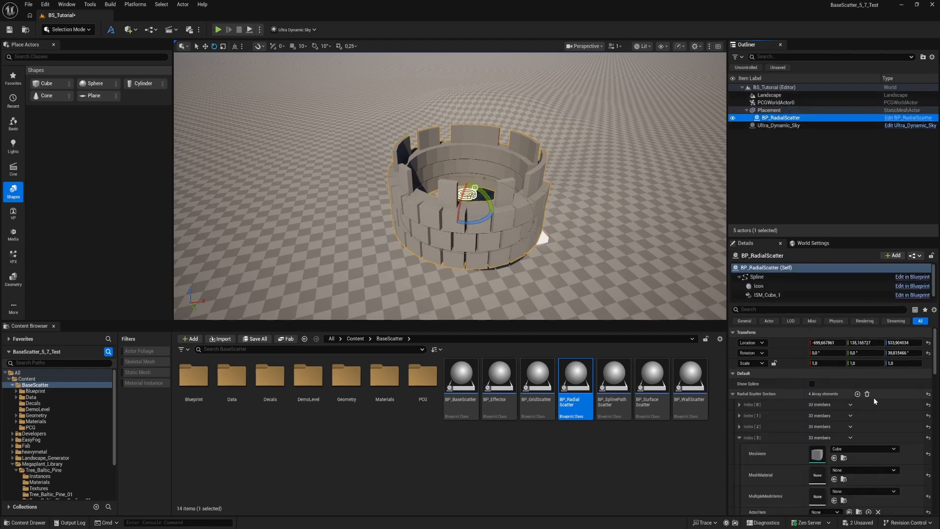
{"action": "left_click", "coordinate": [827, 342]}
{"action": "type", "text": "0"}
{"action": "key", "text": "Tab"}
{"action": "type", "text": "0"}
{"action": "key", "text": "Tab"}
{"action": "type", "text": "0"}
{"action": "key", "text": "Return"}
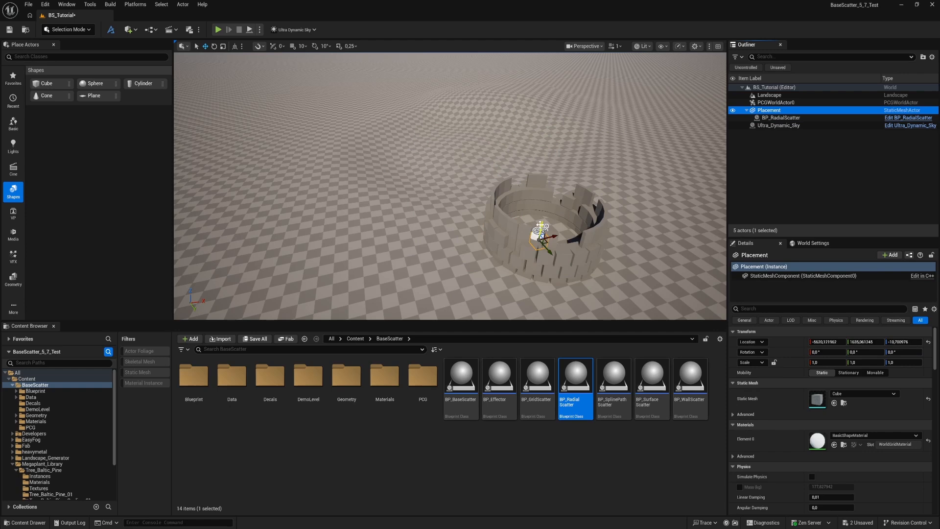
Step: Move the Placement cube up off the terrain and tilt it together with the attached castle
{"action": "left_click_drag", "start_coordinate": [540, 225], "coordinate": [423, 136]}
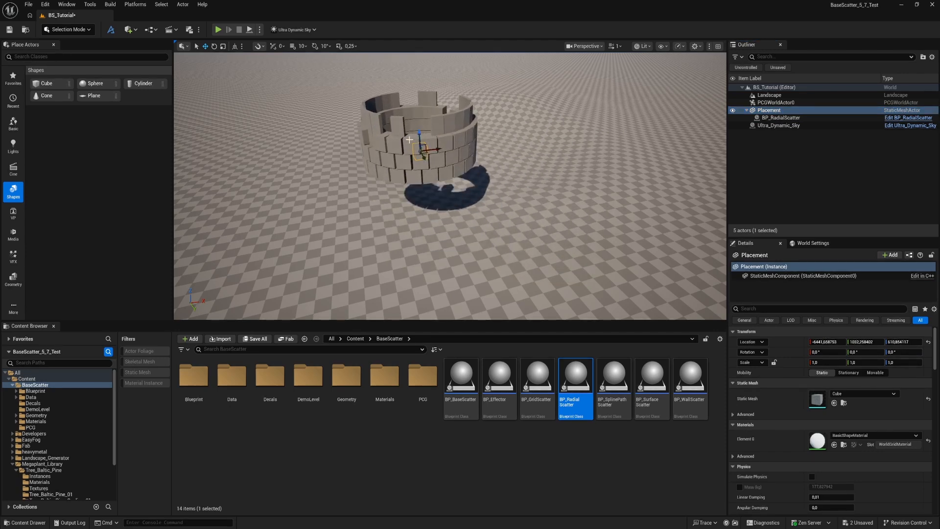
{"action": "left_click_drag", "start_coordinate": [424, 146], "coordinate": [343, 154]}
{"action": "left_click_drag", "start_coordinate": [434, 173], "coordinate": [418, 178]}
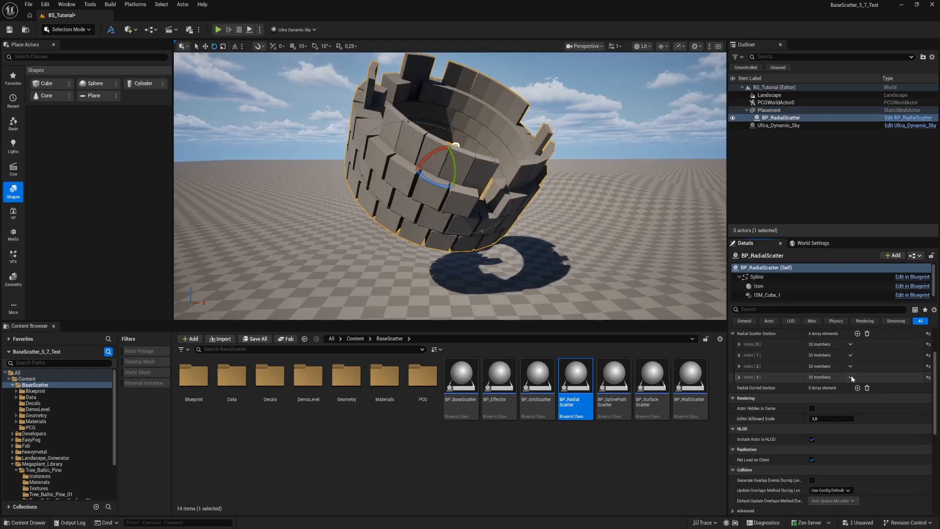
Step: Clear all sections from BP_RadialScatter's Radial Scatter Section array, starting with the fourth, and add one new section
{"action": "left_click", "coordinate": [850, 377]}
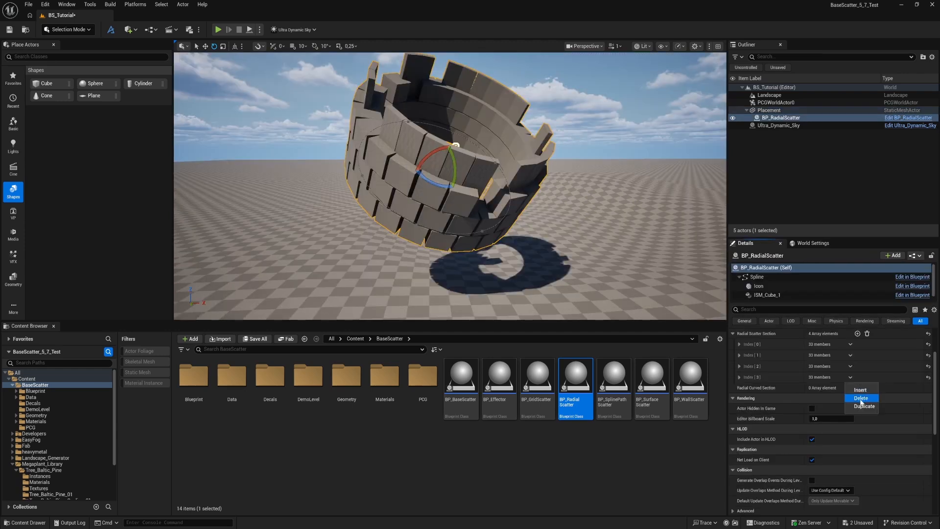
{"action": "left_click", "coordinate": [861, 399]}
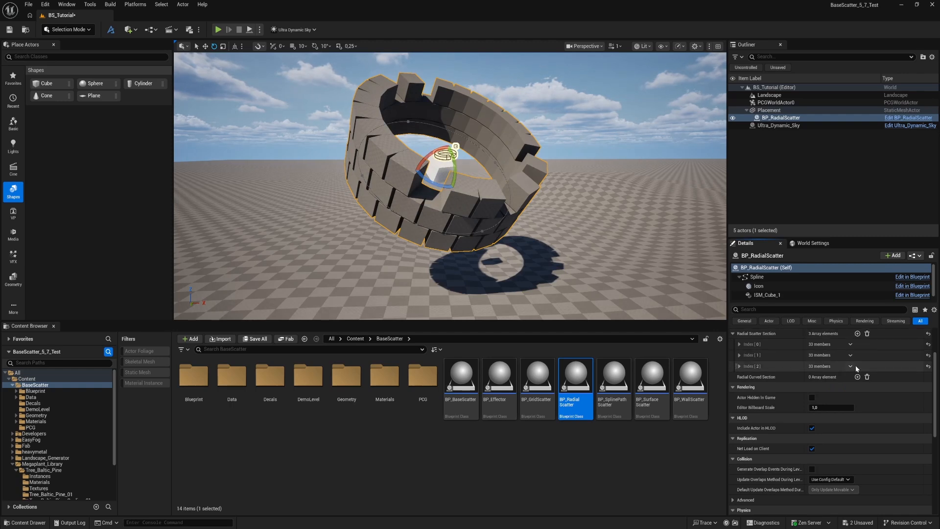
{"action": "left_click", "coordinate": [867, 334]}
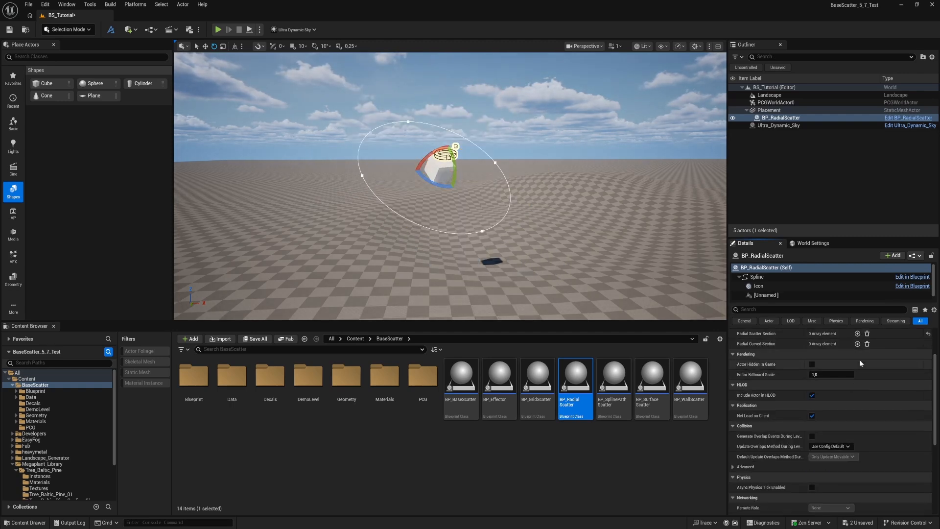
{"action": "left_click", "coordinate": [857, 334]}
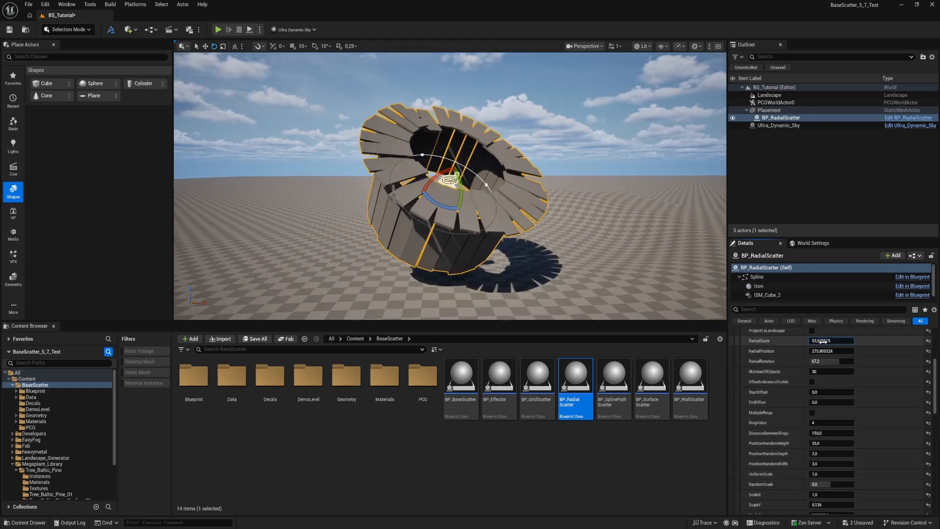
Step: Adjust the new section's RadialScale and set its ScaleZ to 1
{"action": "left_click_drag", "start_coordinate": [824, 340], "coordinate": [833, 340]}
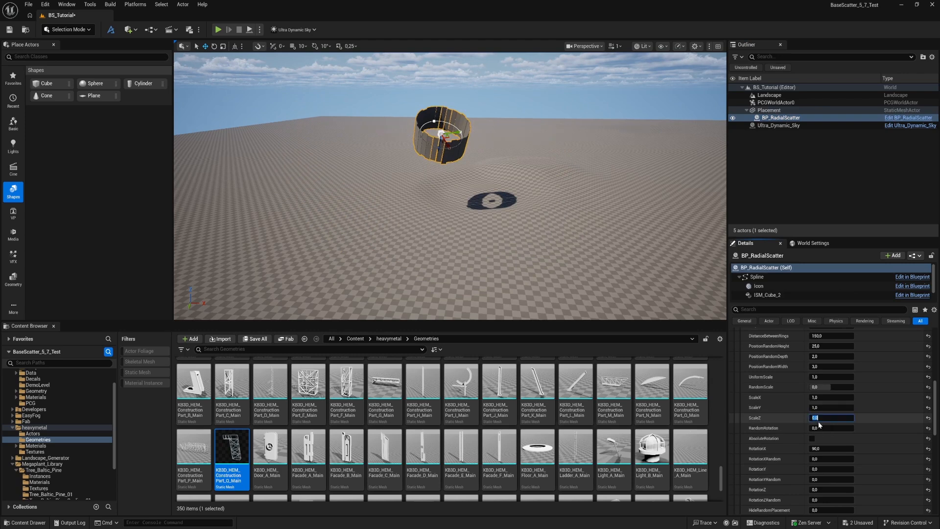
{"action": "type", "text": "1"}
{"action": "left_click", "coordinate": [875, 443]}
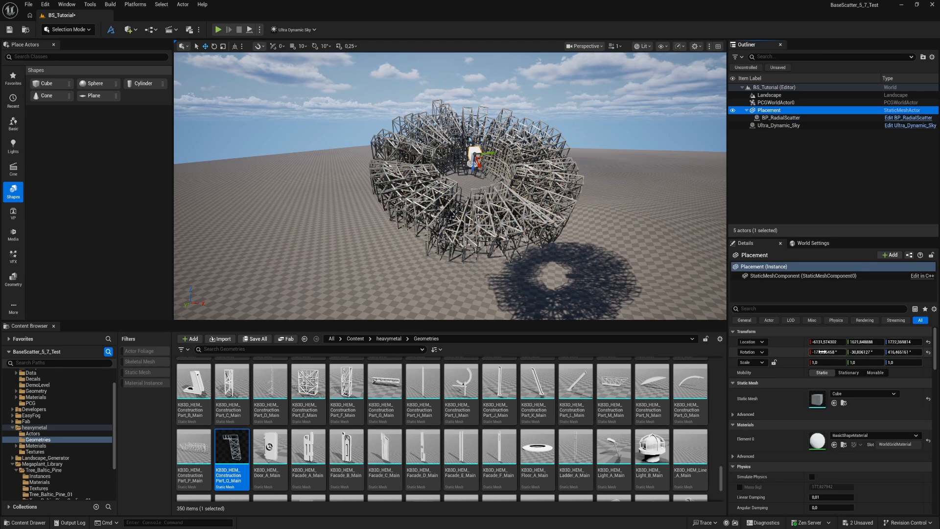
Step: Level the Placement cube by setting its X and Y rotation to 0
{"action": "left_click", "coordinate": [828, 352]}
{"action": "type", "text": "0"}
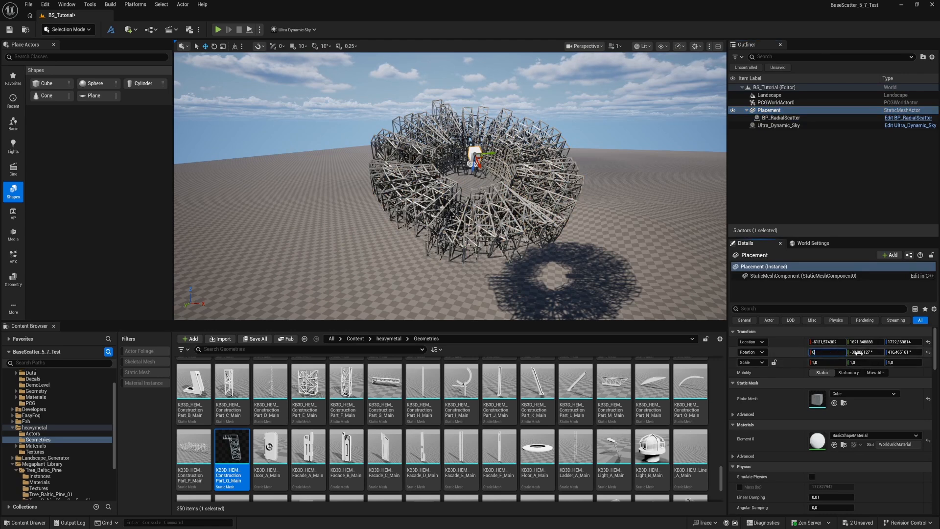
{"action": "left_click_drag", "start_coordinate": [863, 353], "coordinate": [866, 352]}
{"action": "type", "text": "0"}
{"action": "key", "text": "Return"}
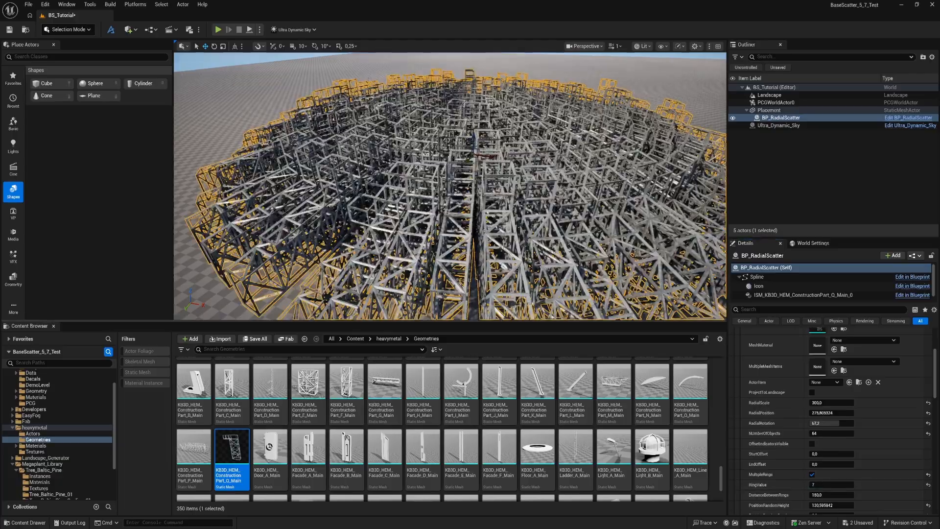
Step: Duplicate BP_RadialScatter under the Placement cube, raise the copy to about 1006 in Z and flip it 180° about X
{"action": "mouse_move", "coordinate": [451, 187]}
{"action": "right_mouse_down"}
{"action": "mouse_move", "coordinate": [450, 171]}
{"action": "mouse_move", "coordinate": [434, 164]}
{"action": "mouse_move", "coordinate": [445, 179]}
{"action": "right_mouse_up"}
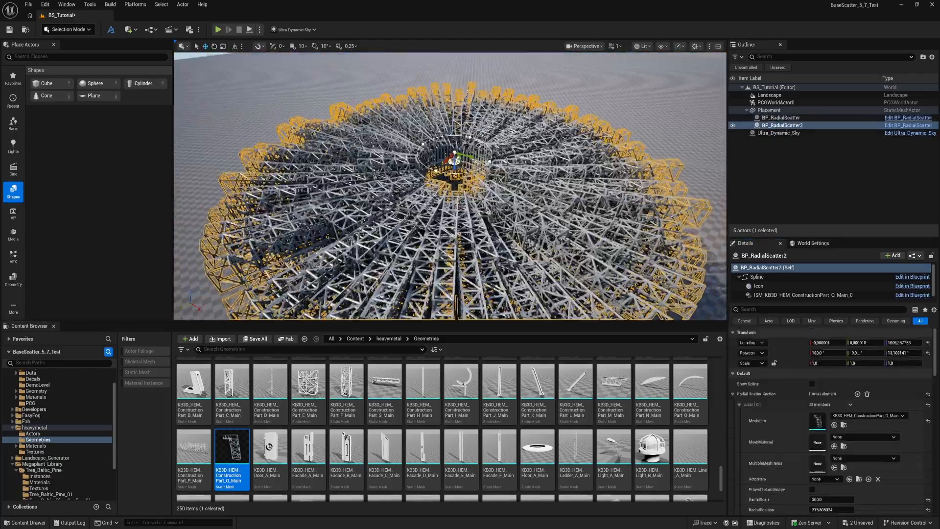
{"action": "right_click_drag", "start_coordinate": [451, 186], "coordinate": [447, 133]}
{"action": "left_click", "coordinate": [847, 189]}
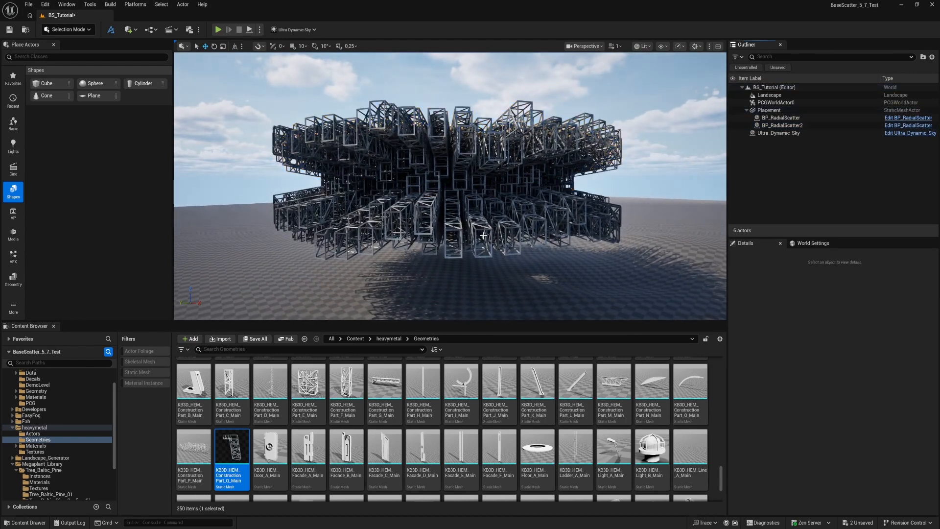
Step: Assign the AnimSharingBlue material as MeshMaterial in the original BP_RadialScatter's section
{"action": "double_click", "coordinate": [782, 117]}
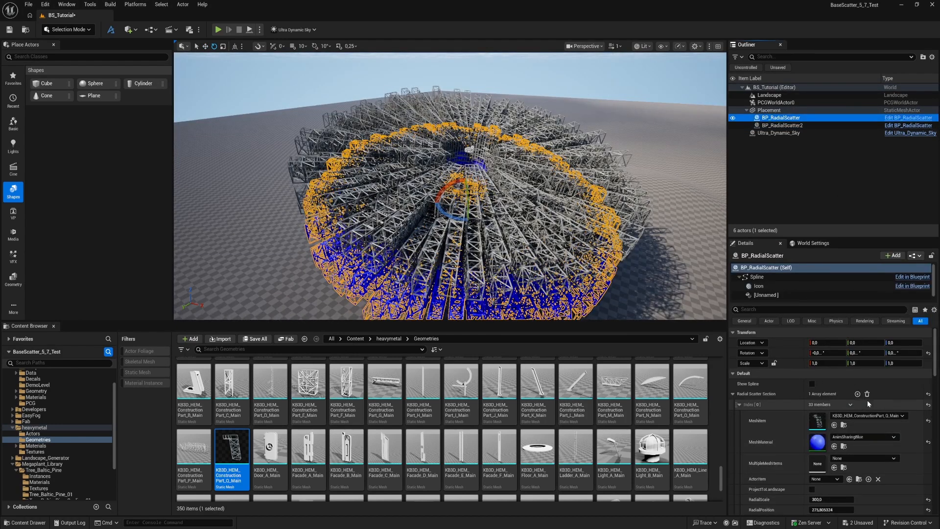
{"action": "left_click", "coordinate": [816, 214]}
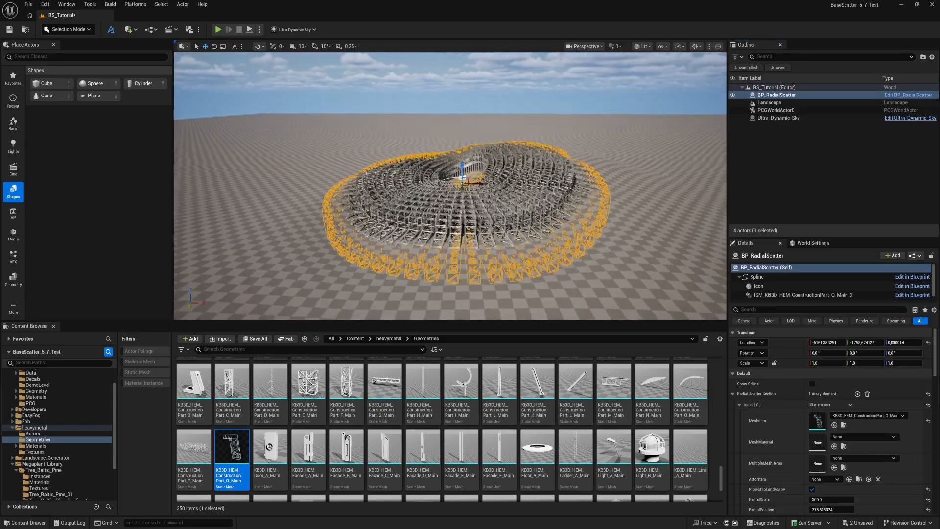
{"action": "right_click_drag", "start_coordinate": [451, 186], "coordinate": [450, 186]}
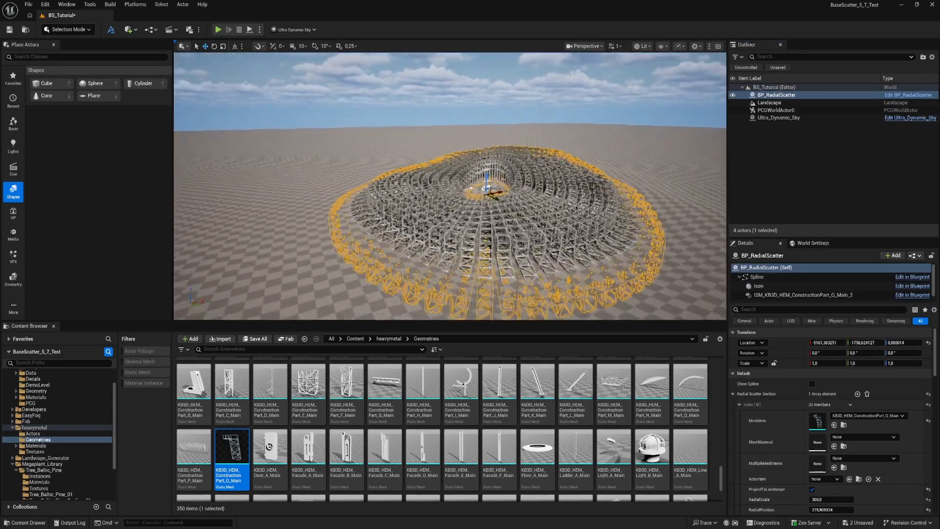